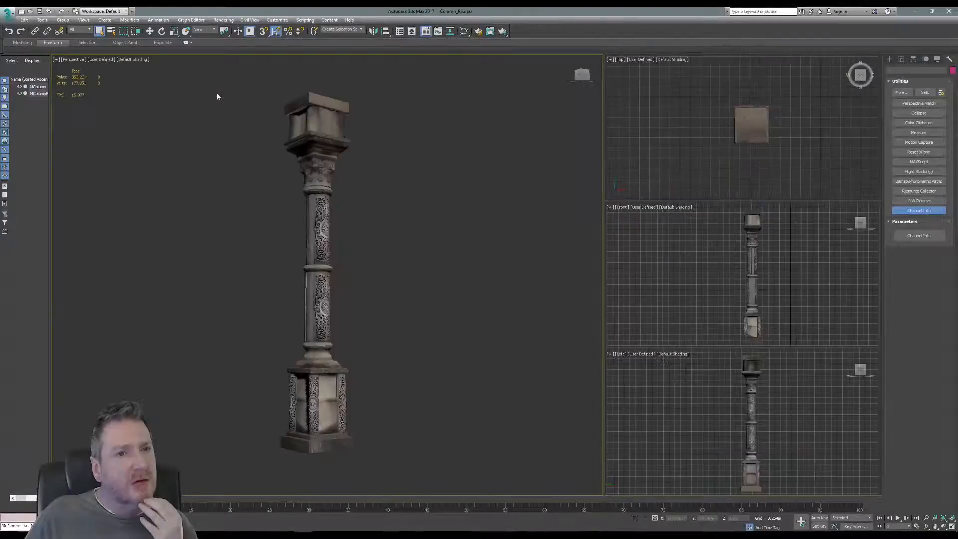
Open the recent scene Garden_Terrace_R7.max
click(6, 17)
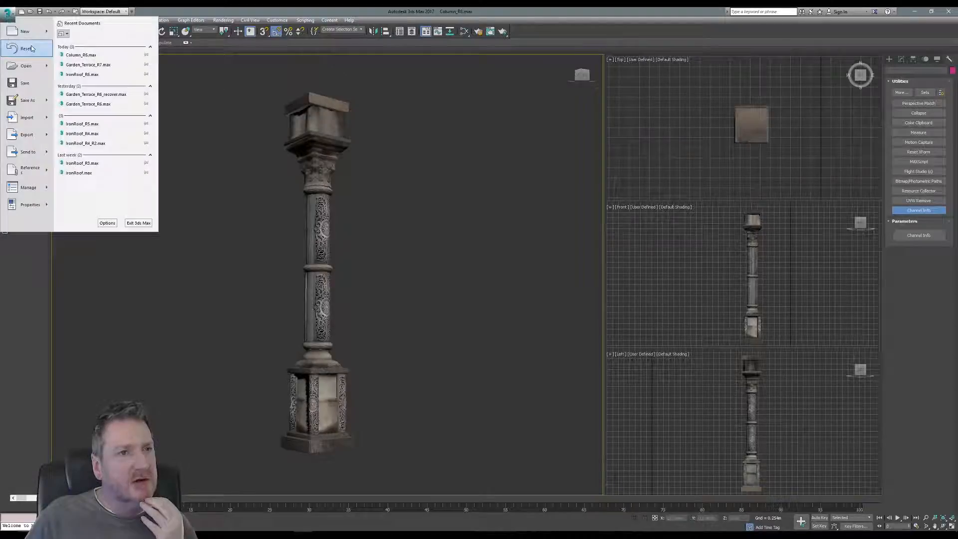
click(107, 65)
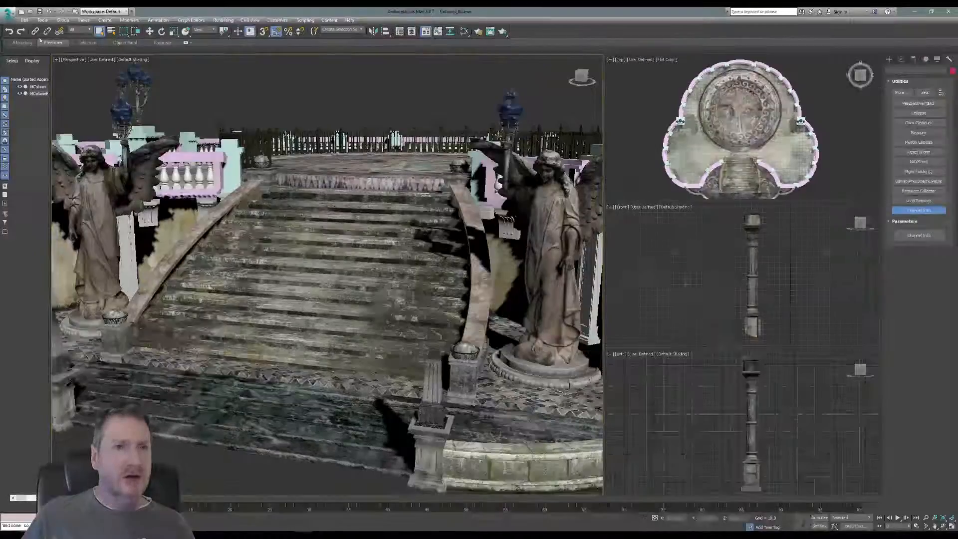
Start merging another file into the terrace scene and browse to the Garden Terrace folder
click(9, 18)
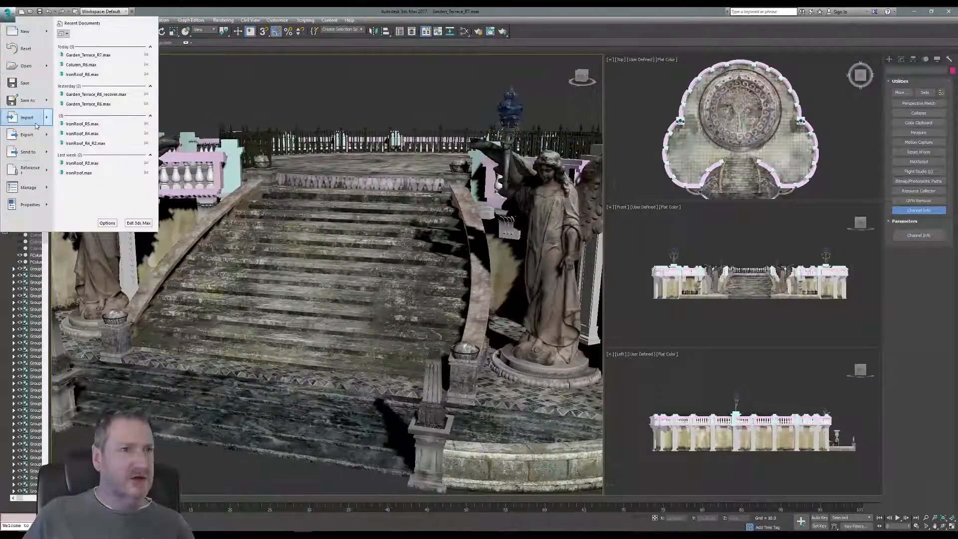
mouse_move(34, 119)
click(92, 72)
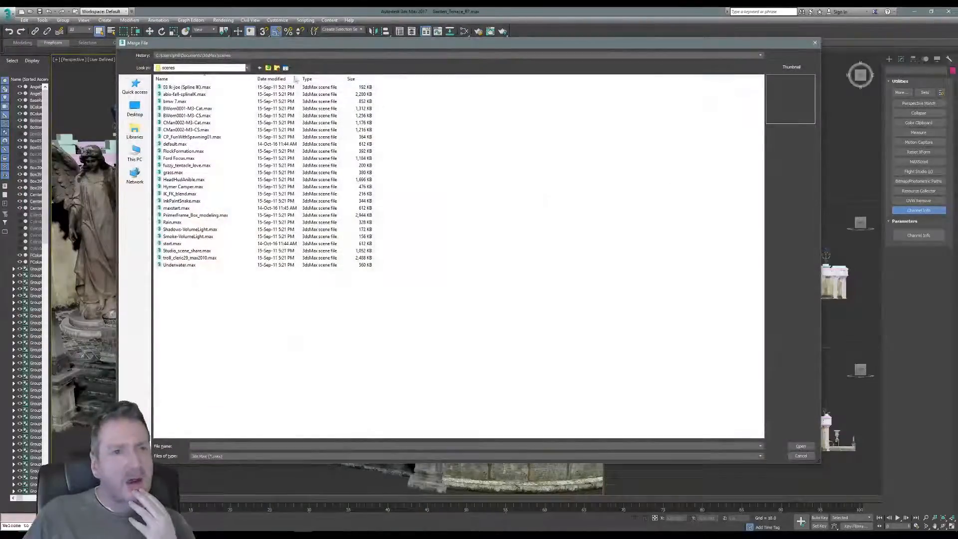
click(237, 56)
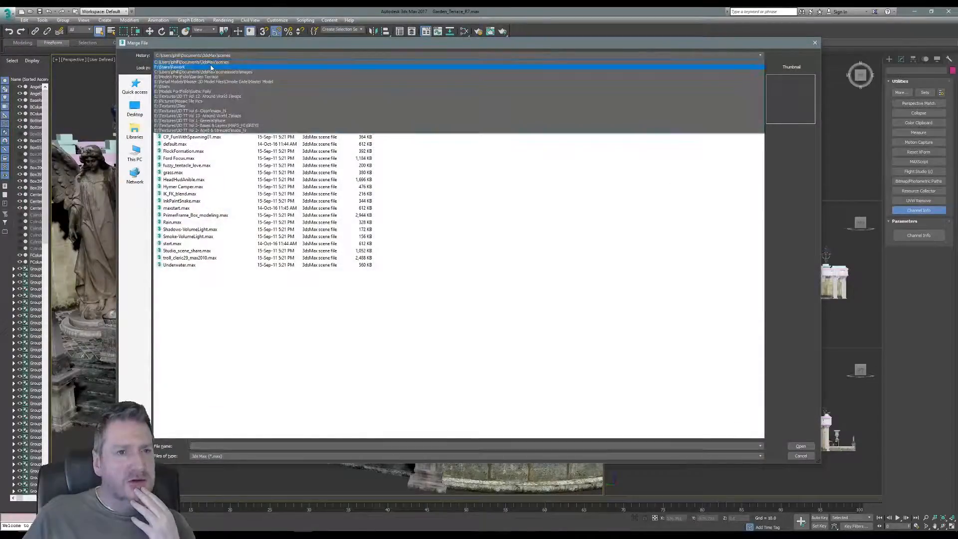
click(210, 68)
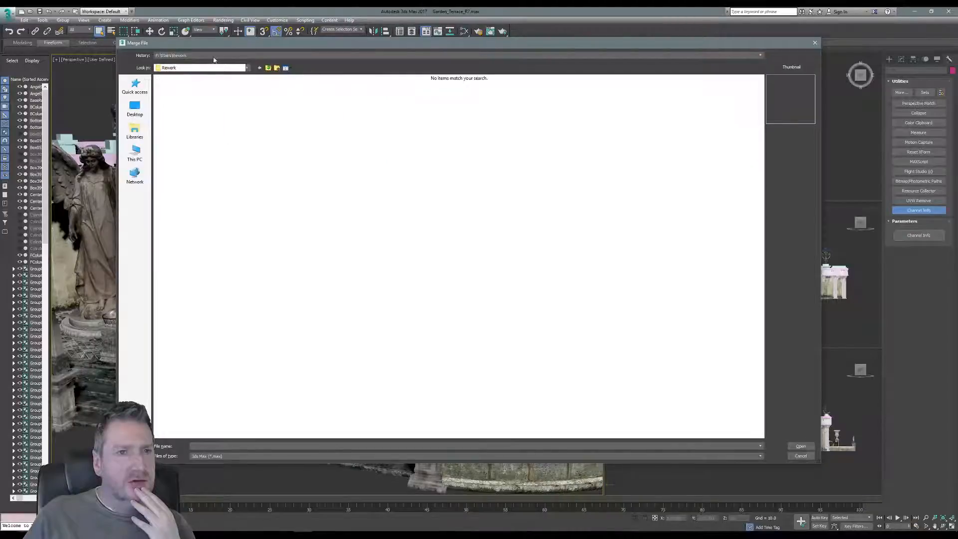
click(216, 58)
click(227, 77)
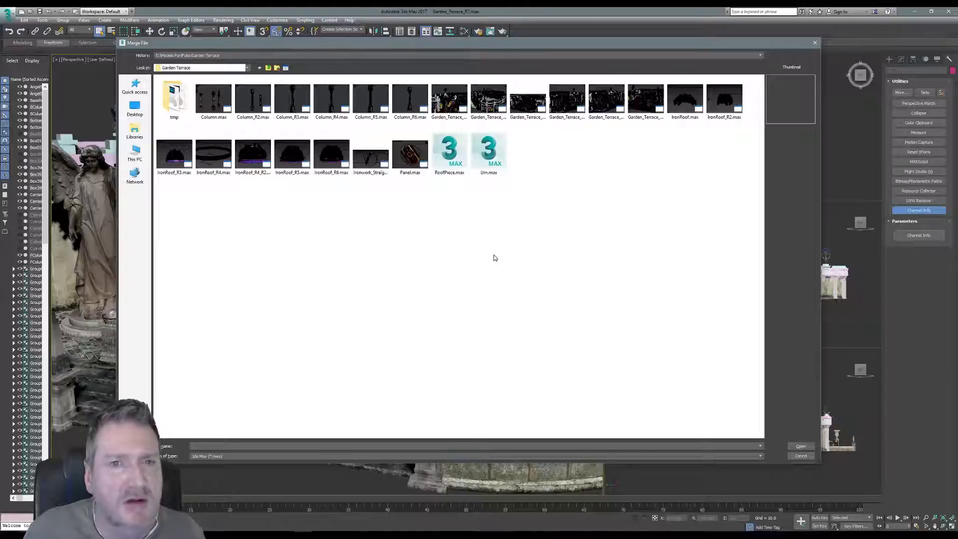
Merge both column objects from Column_R6.max into the scene
click(414, 102)
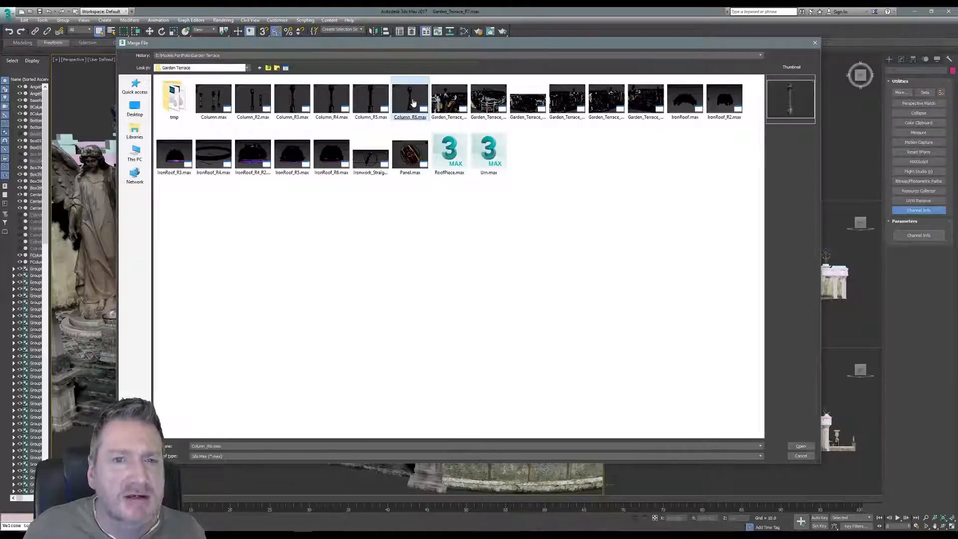
key(Return)
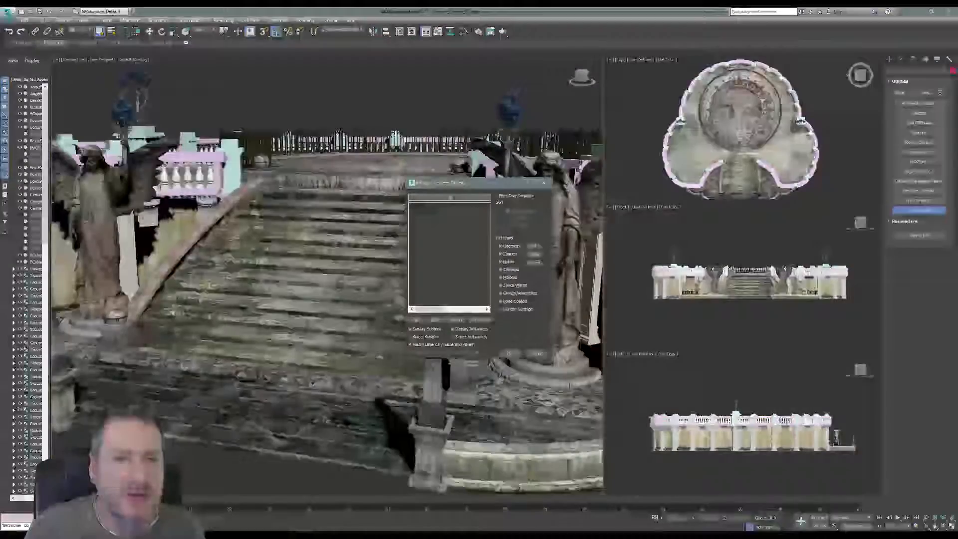
click(426, 206)
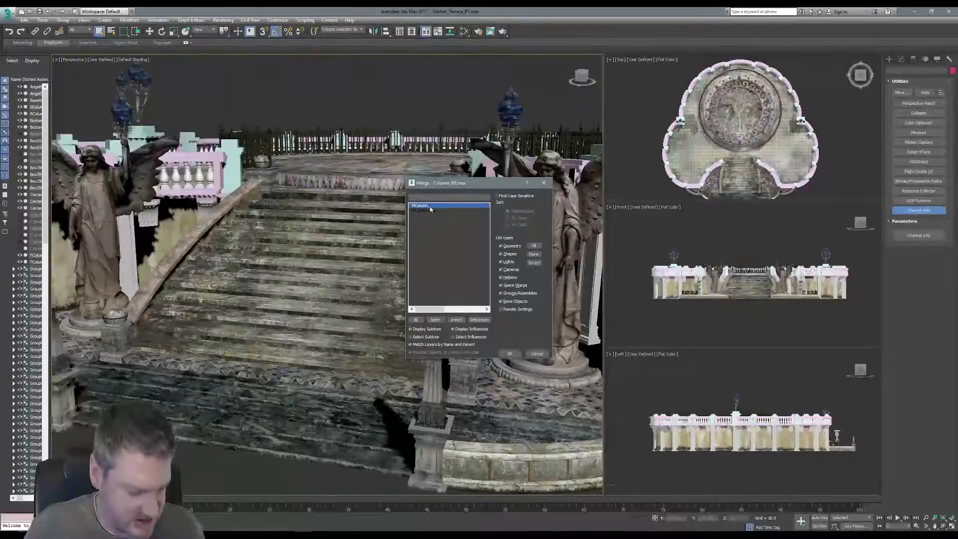
ctrl+click(435, 211)
click(511, 353)
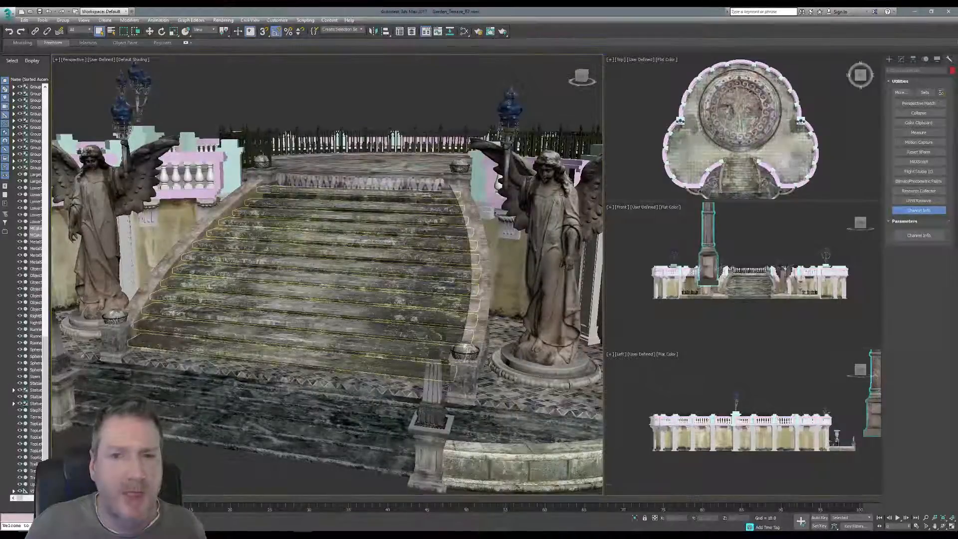
Scale the merged column objects down uniformly so they better fit the size of the terrace
click(173, 31)
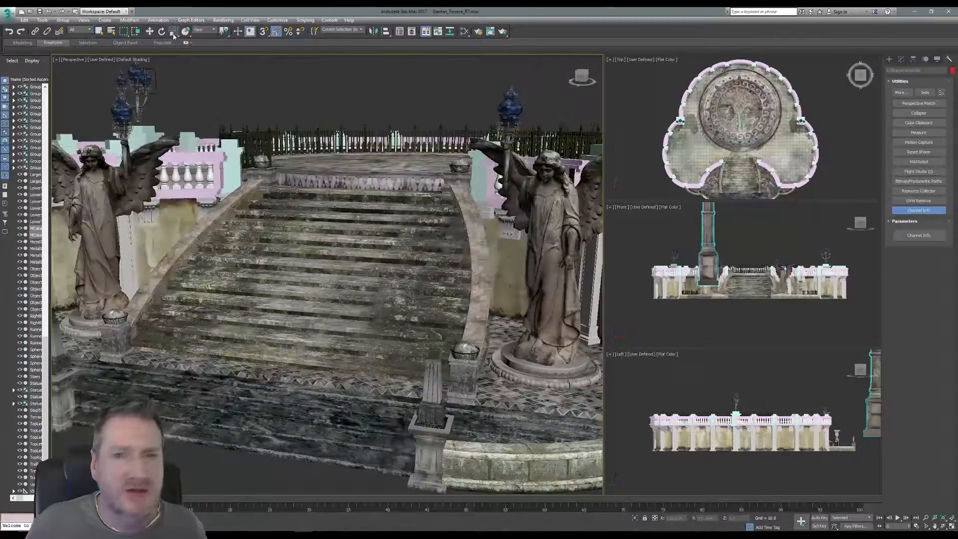
scroll(755, 252, down, 4)
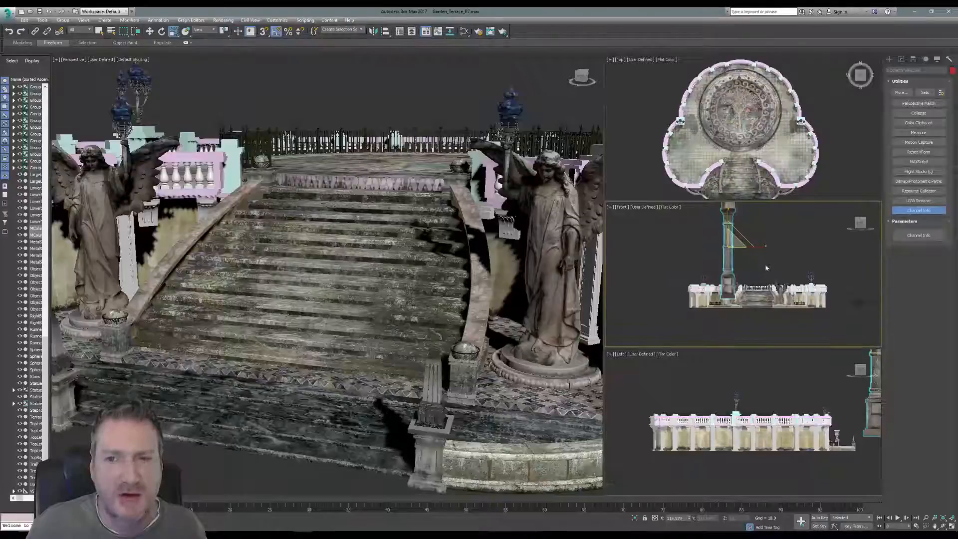
middle_drag(725, 267, 722, 267)
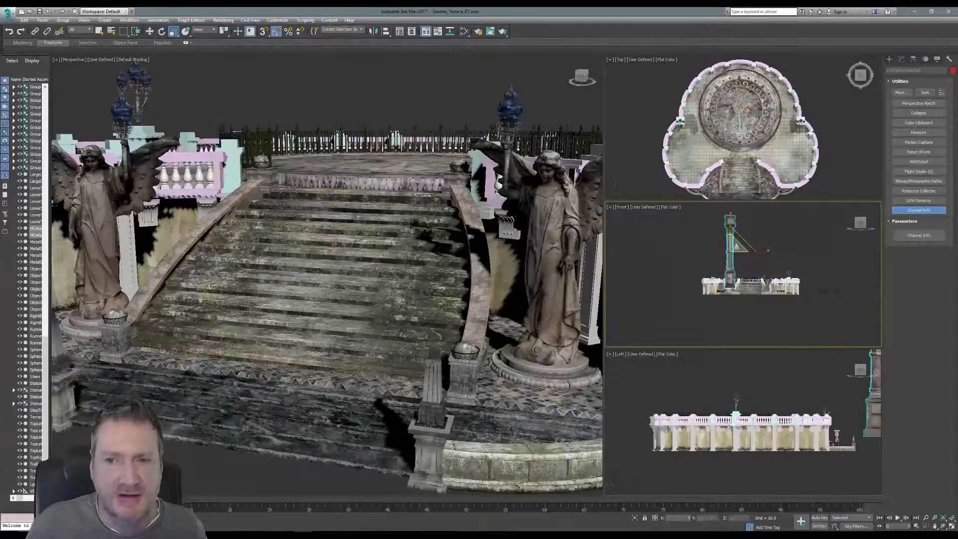
drag(734, 259, 728, 289)
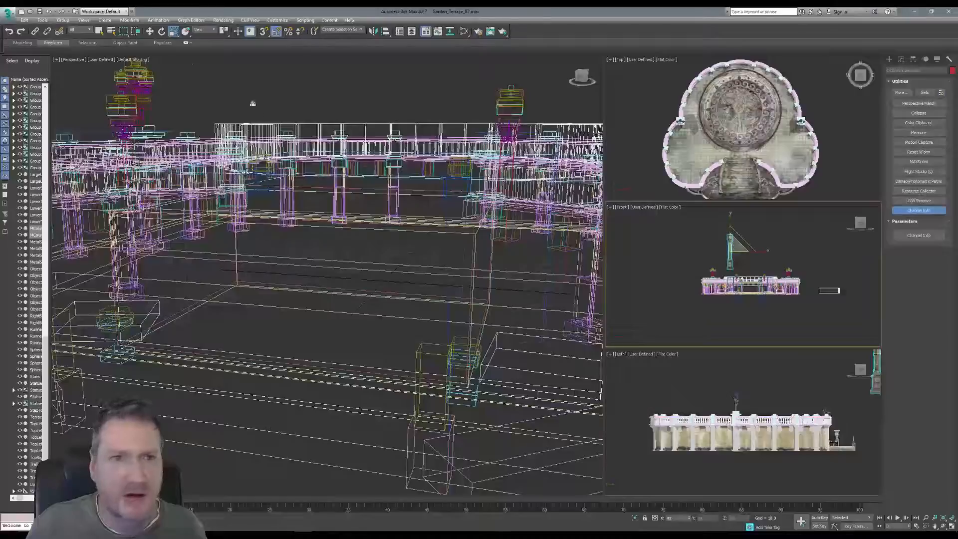
Group the selected column objects under the default group name
click(149, 34)
middle_drag(787, 159, 774, 130)
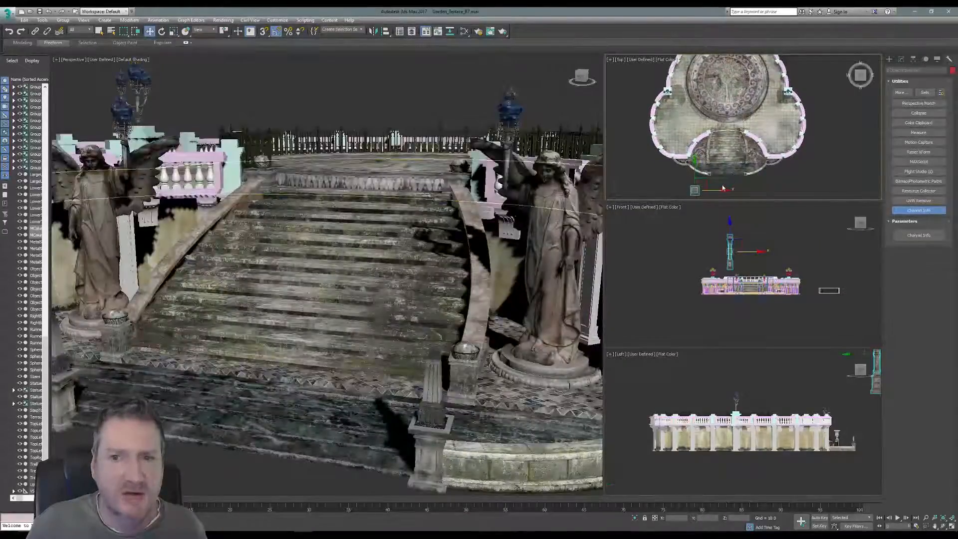
click(64, 21)
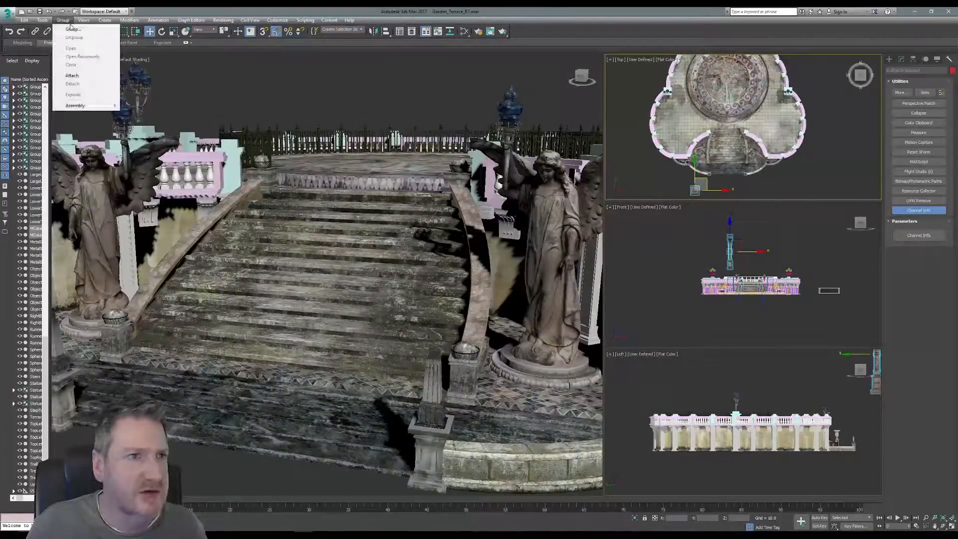
click(73, 29)
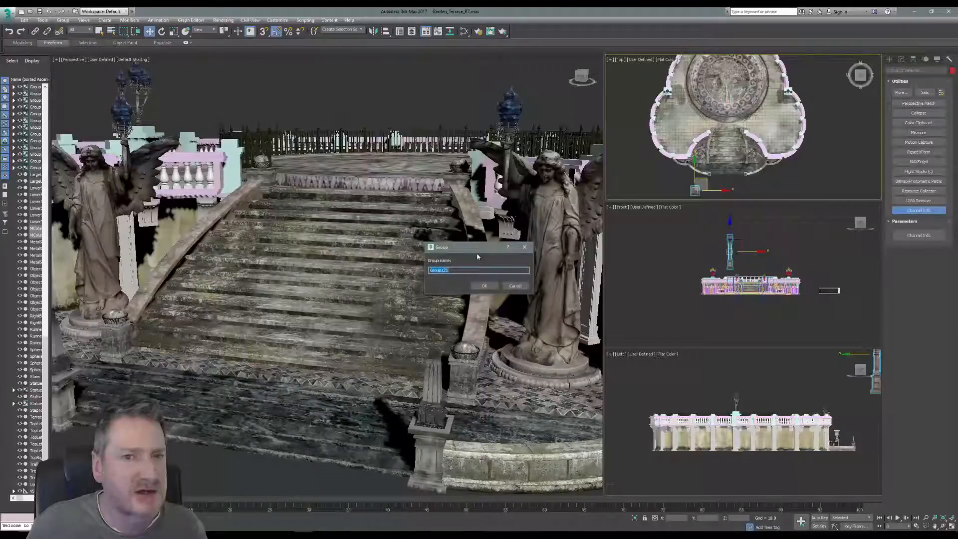
click(486, 286)
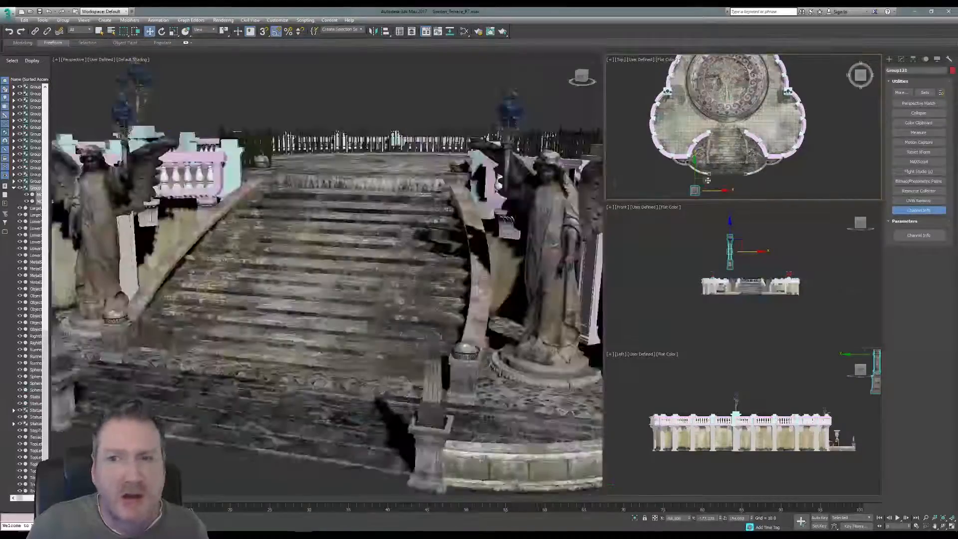
Move the column group over the circular mosaic near the stair head and lower it to the terrace level
drag(708, 181, 732, 100)
scroll(740, 234, up, 5)
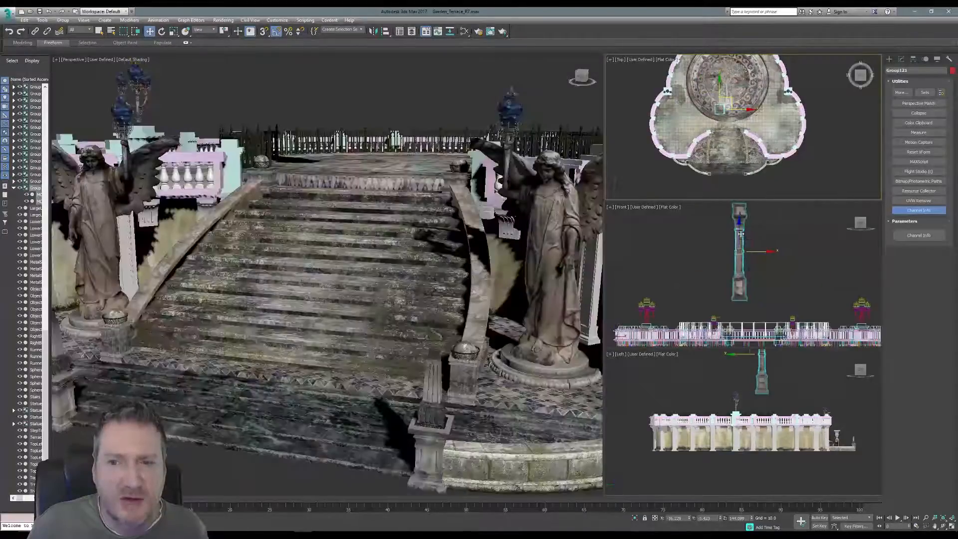
drag(741, 234, 743, 273)
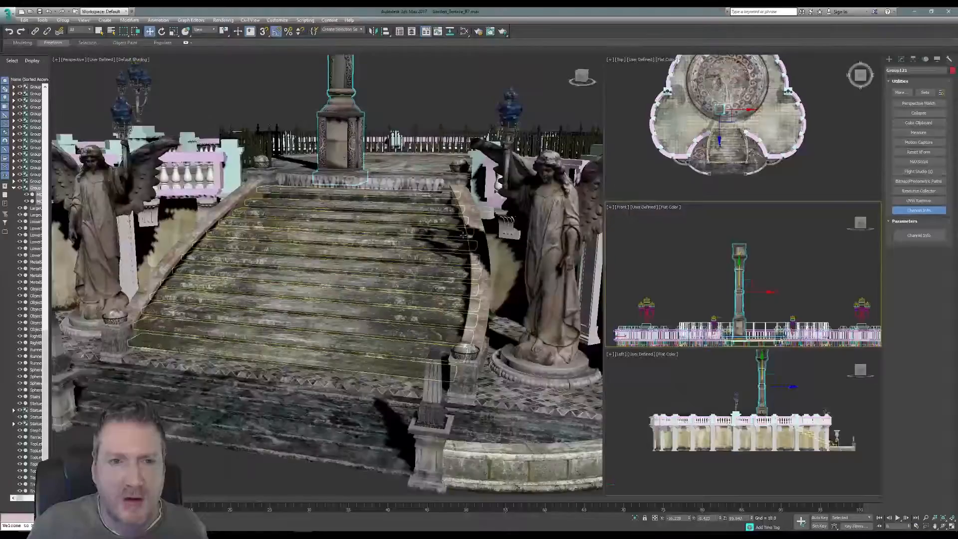
alt+middle_drag(463, 234, 348, 253)
scroll(342, 279, down, 3)
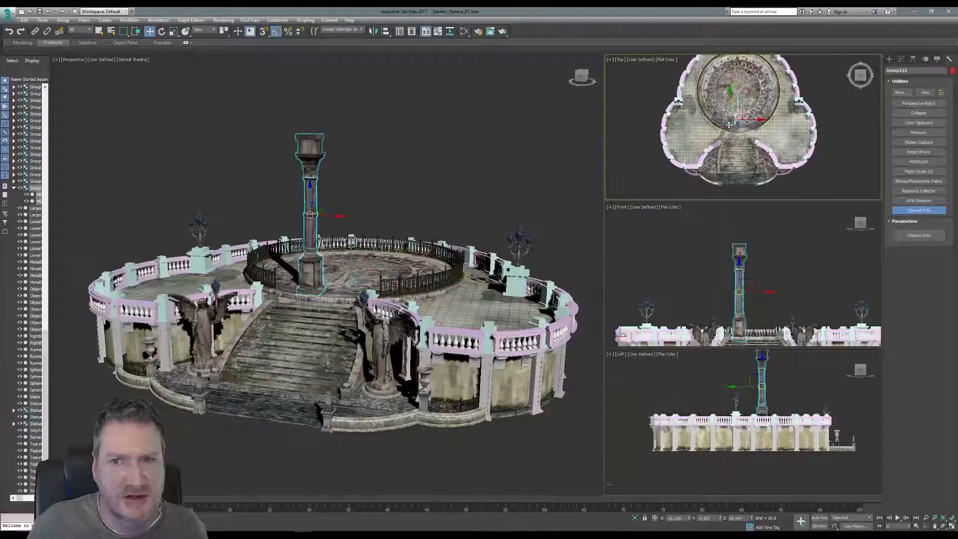
Scale the column group down further to suit the circular mosaic platform
scroll(728, 124, up, 5)
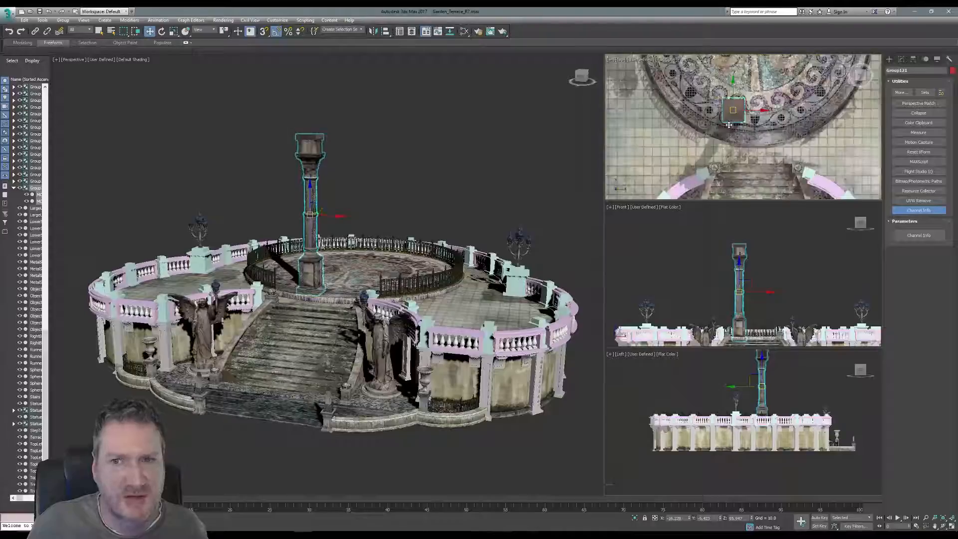
click(175, 31)
scroll(314, 221, up, 3)
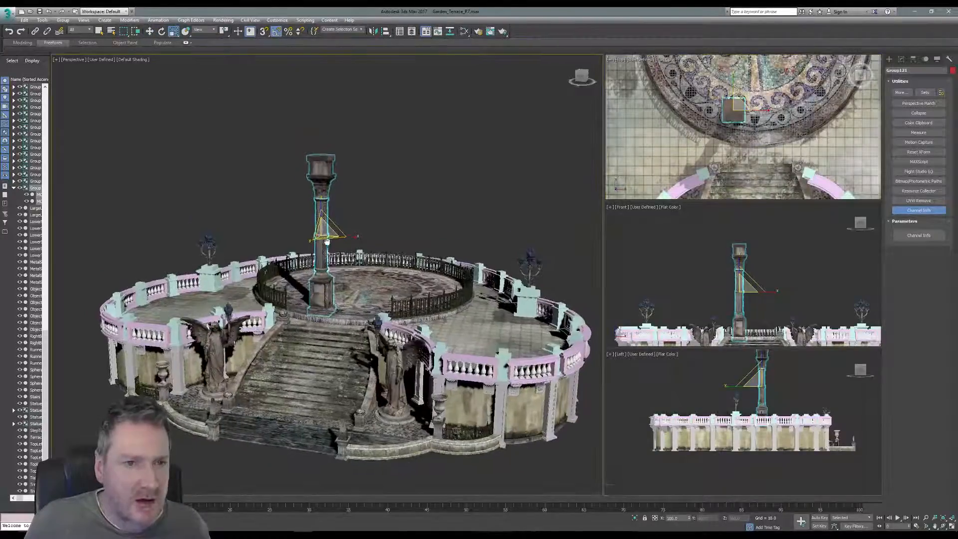
drag(324, 225, 327, 240)
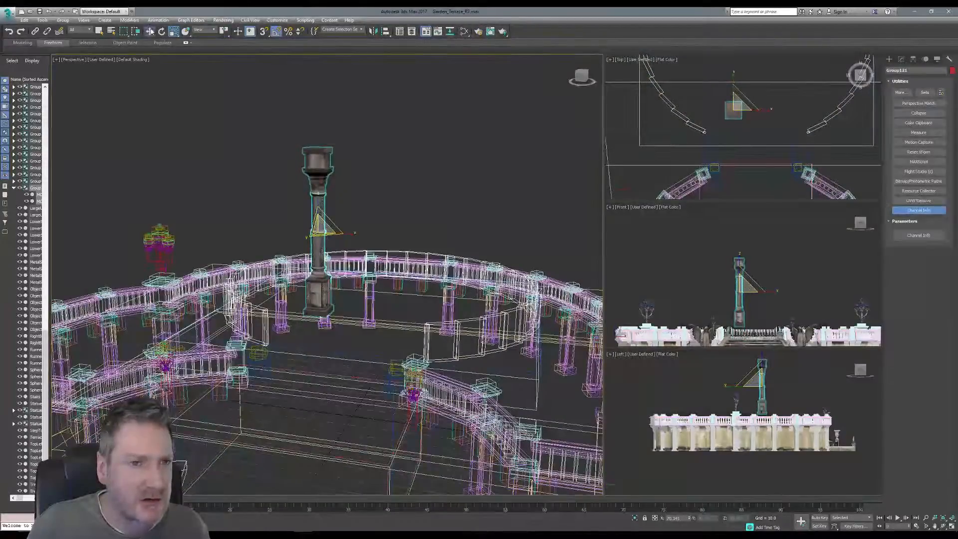
Move the column group sideways to the left end of the iron railing beside the stair opening
click(150, 31)
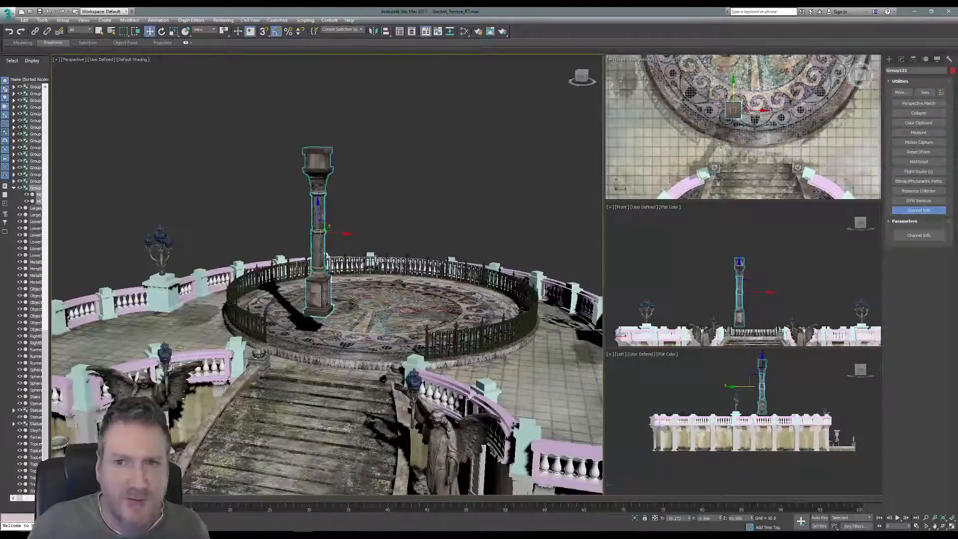
middle_drag(721, 146, 709, 146)
drag(732, 100, 702, 103)
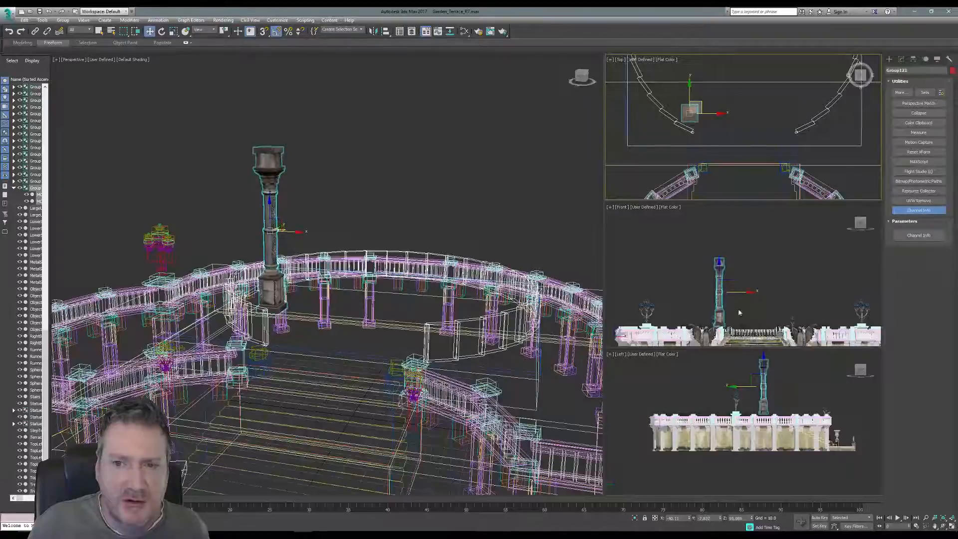
Lower the column group vertically in small moves until its base rests on the mosaic floor
middle_drag(301, 218, 324, 204)
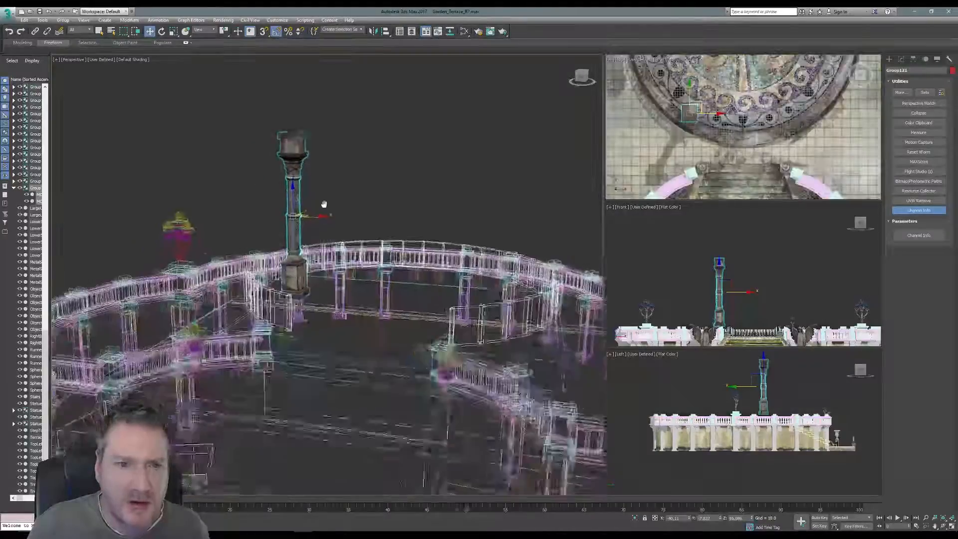
scroll(324, 204, up, 5)
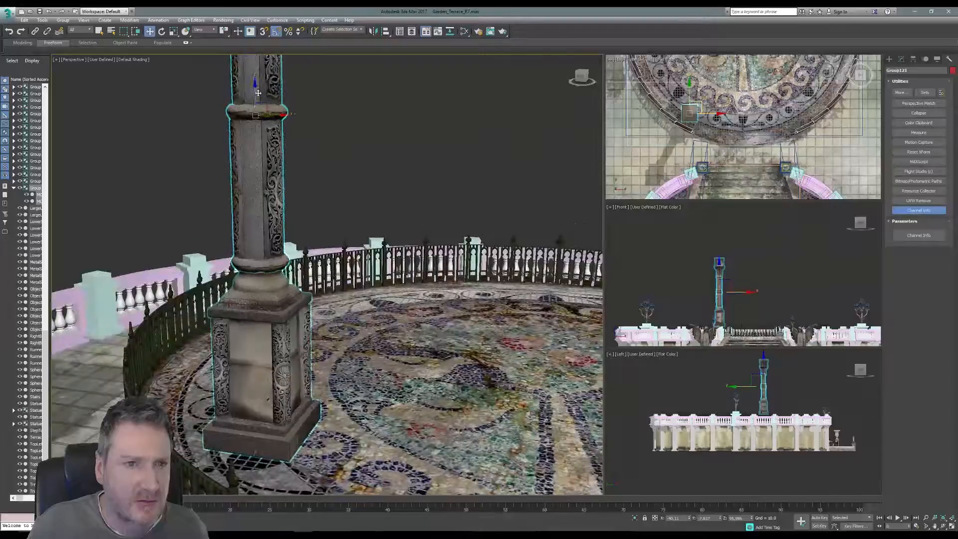
drag(258, 93, 260, 108)
middle_drag(381, 370, 359, 321)
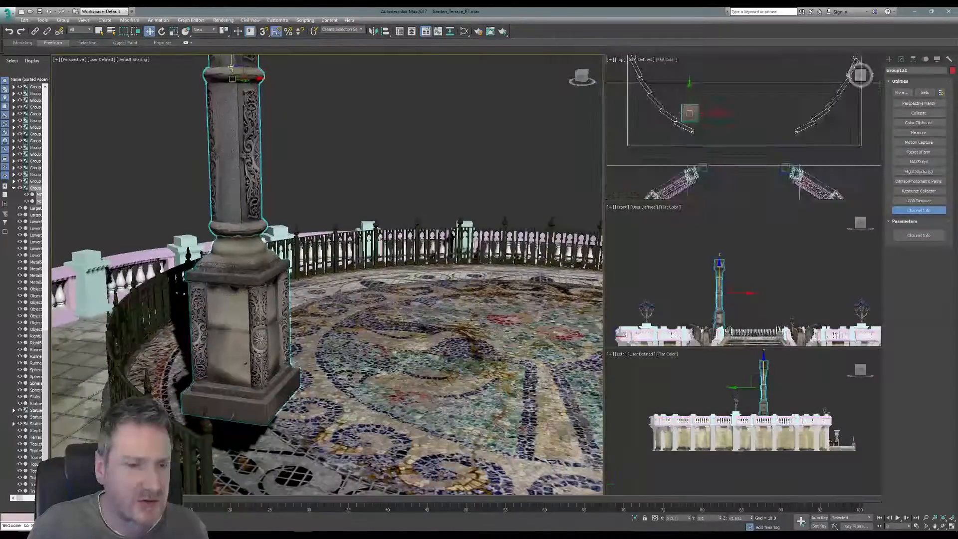
drag(233, 59, 232, 90)
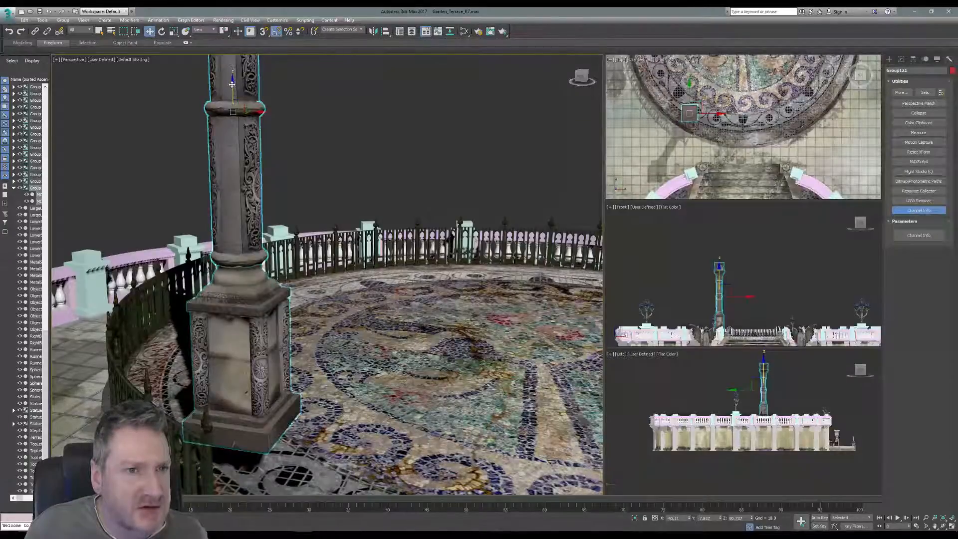
drag(232, 84, 232, 95)
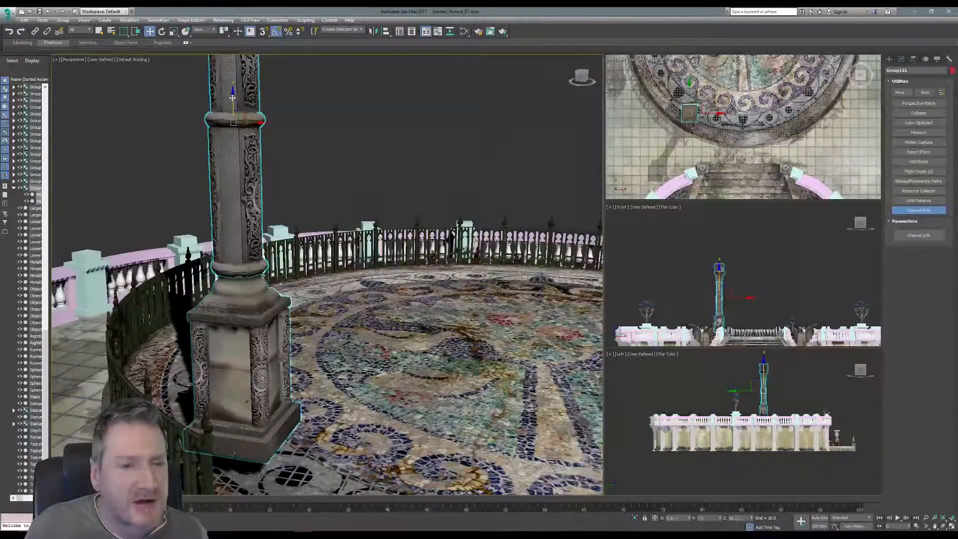
drag(232, 98, 232, 107)
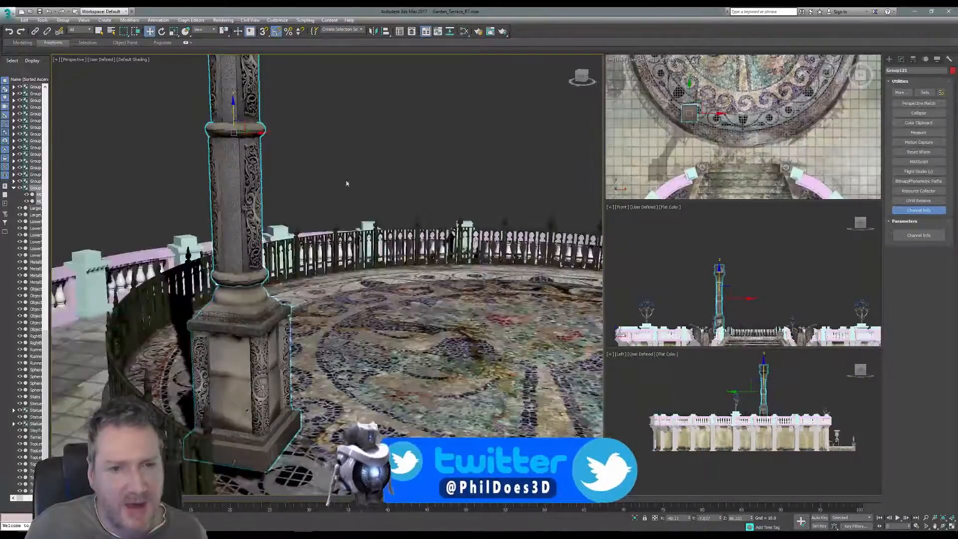
alt+middle_drag(353, 184, 336, 143)
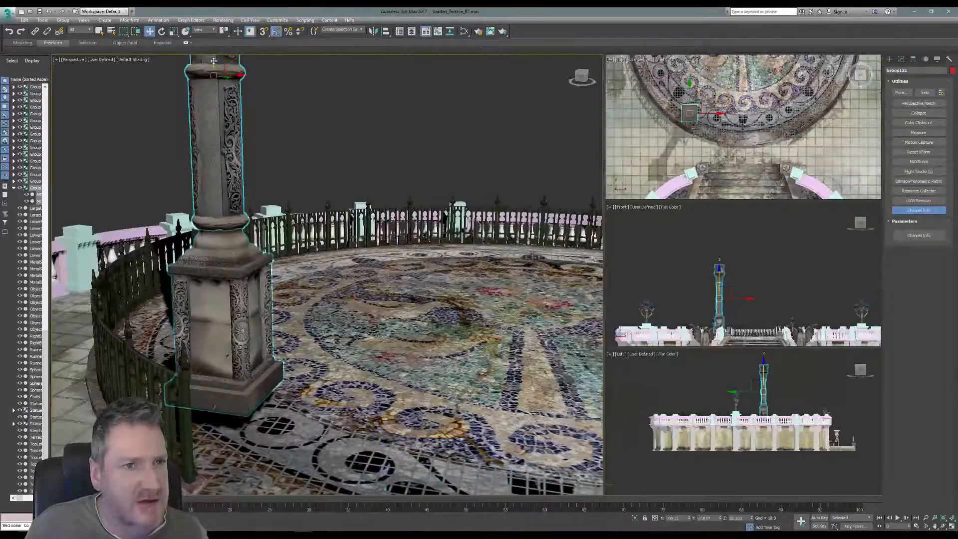
drag(214, 58, 215, 82)
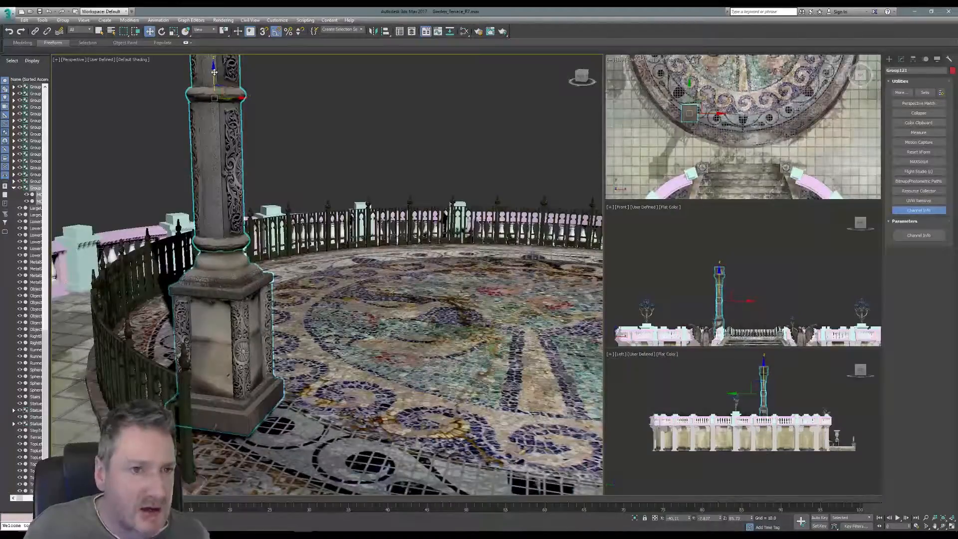
Fine-tune the column group's height with small vertical moves so the base sits flush on the mosaic floor
drag(214, 72, 218, 86)
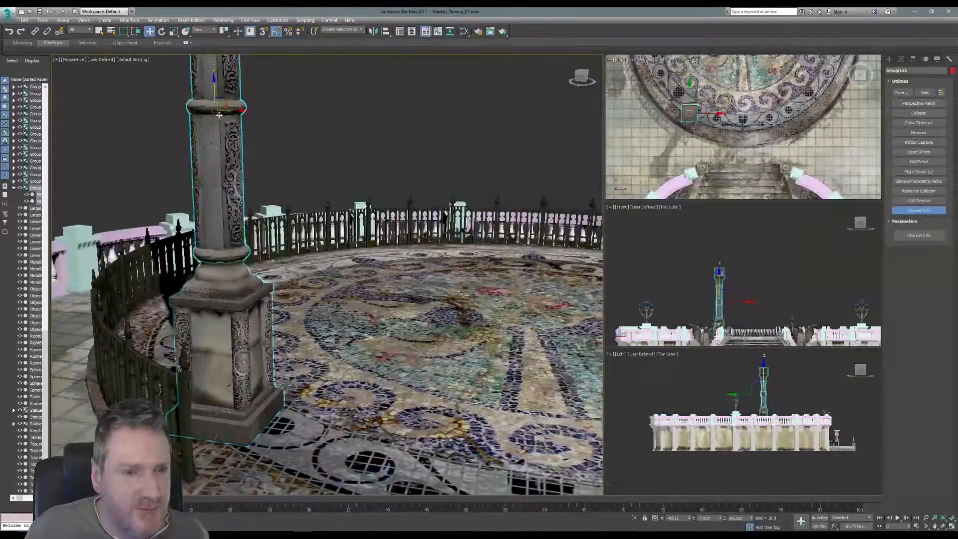
drag(214, 85, 215, 91)
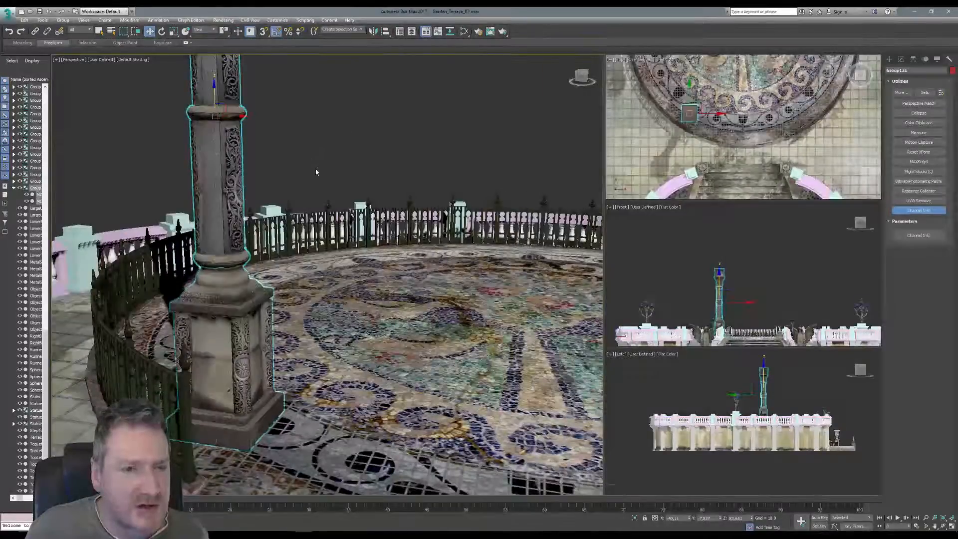
middle_drag(316, 172, 291, 159)
drag(197, 71, 198, 82)
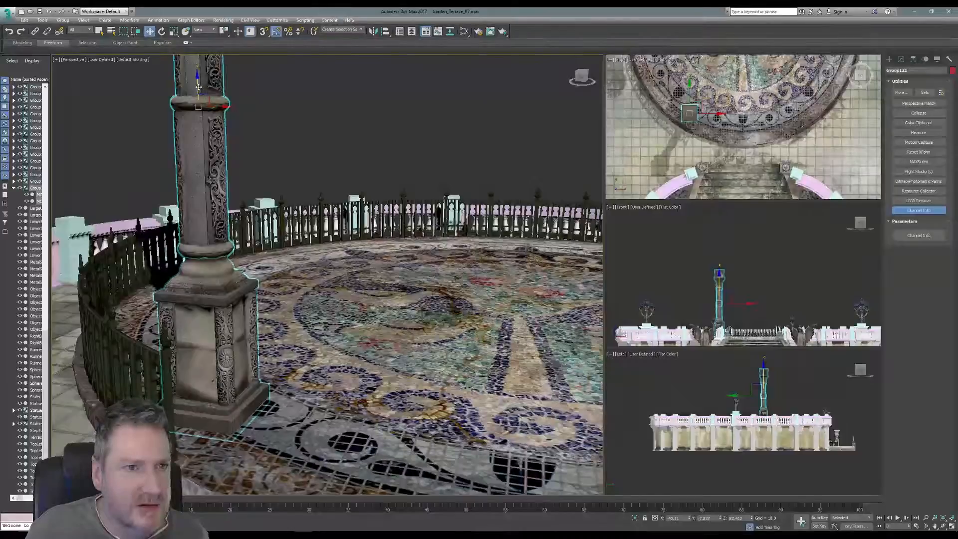
drag(198, 86, 204, 80)
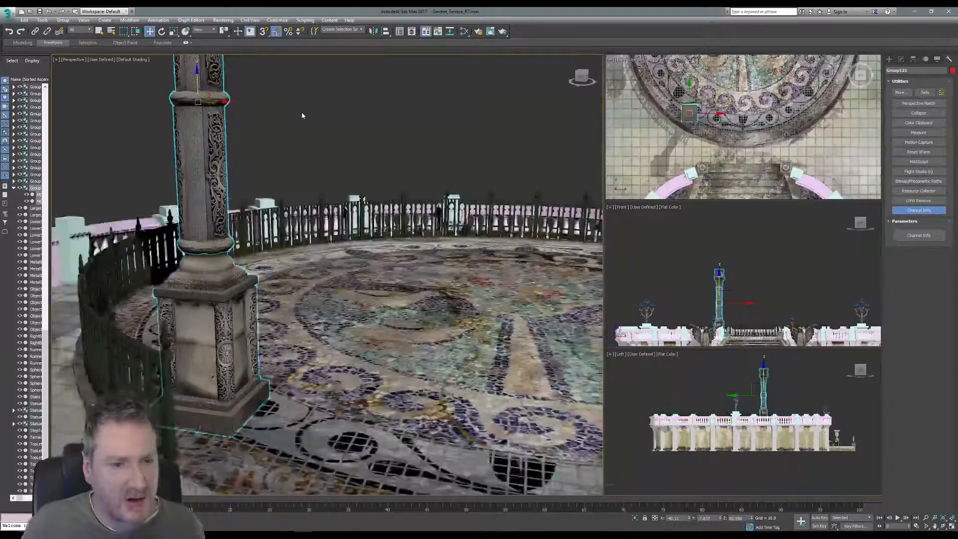
Rotate the column group 90 degrees about its vertical axis
alt+middle_drag(306, 133, 292, 155)
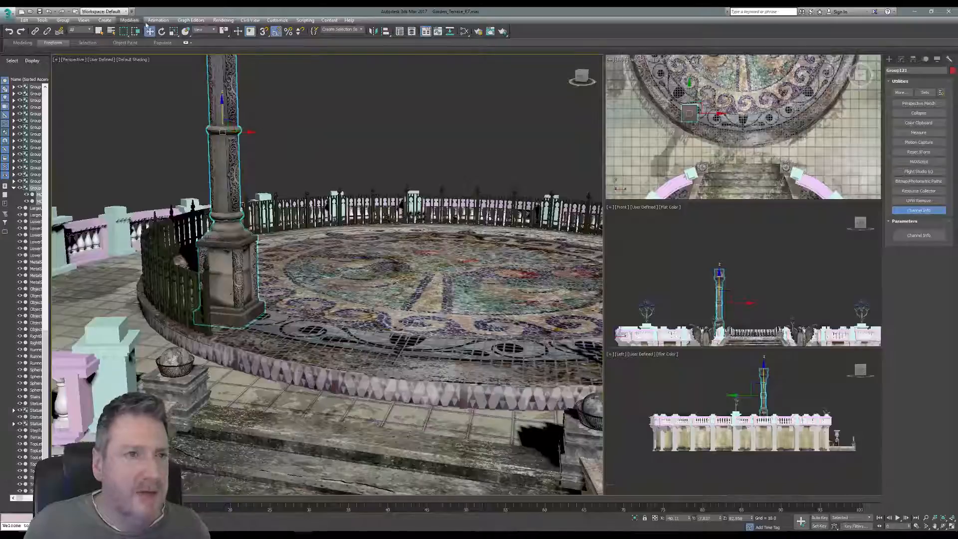
click(161, 32)
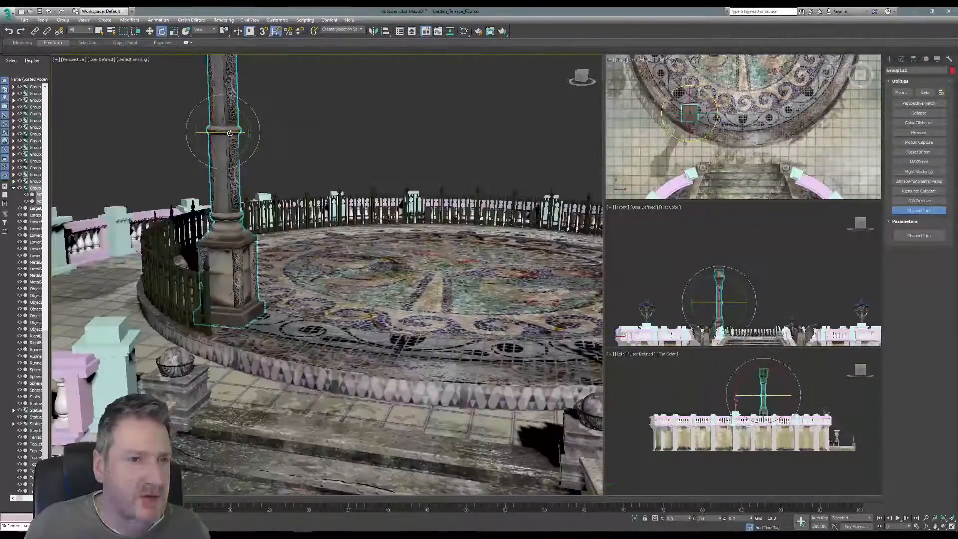
drag(228, 133, 196, 132)
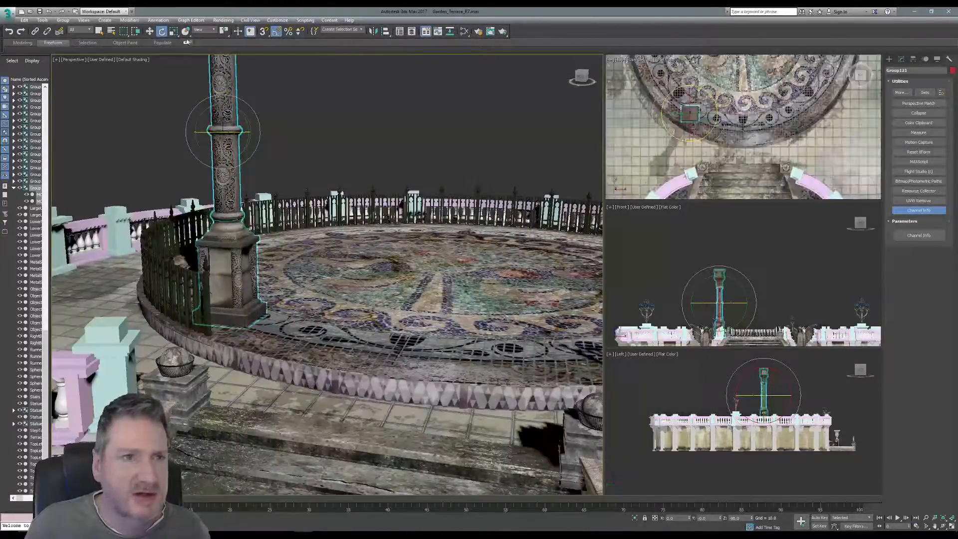
key(w)
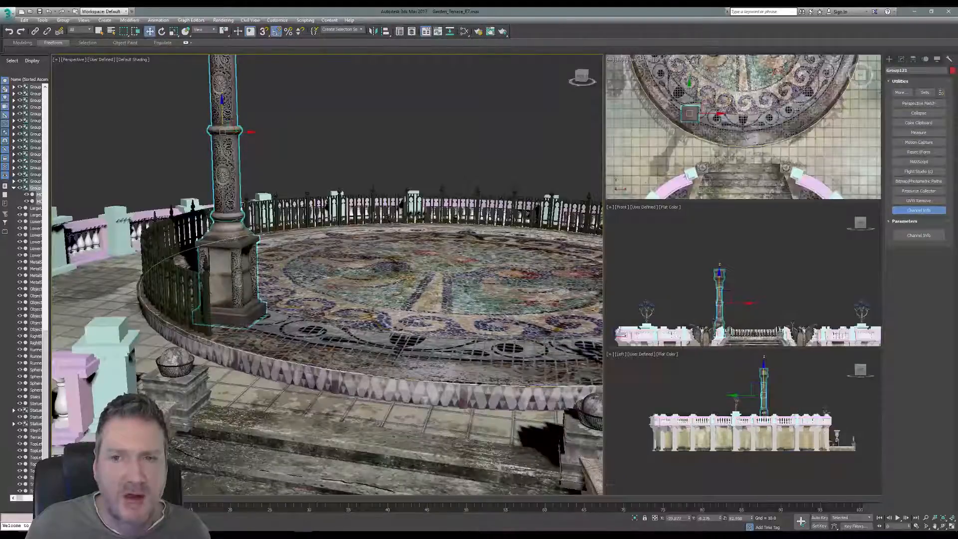
Examine the column's scale and placement on the mosaic platform from the stairs and from farther away
middle_drag(732, 105, 738, 111)
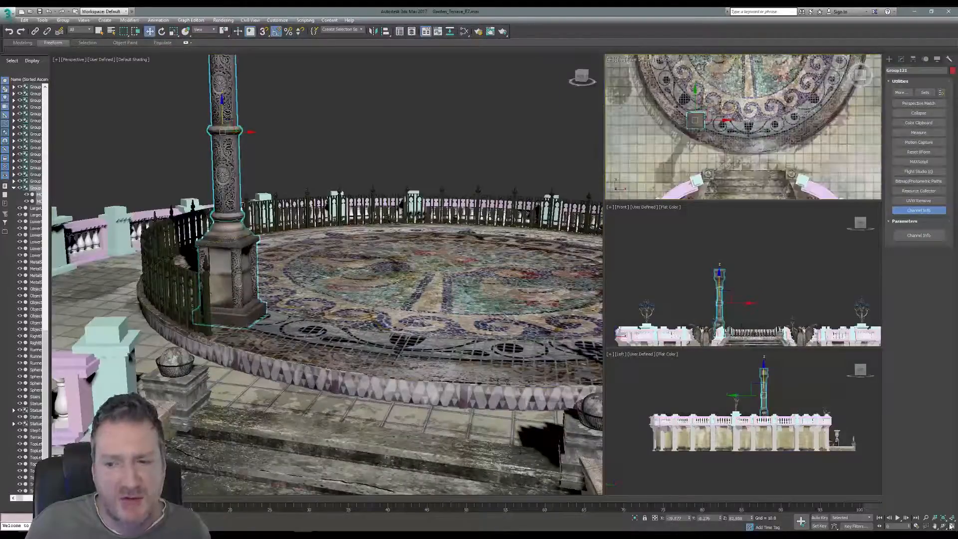
middle_drag(344, 224, 300, 217)
scroll(298, 217, down, 5)
scroll(297, 217, down, 5)
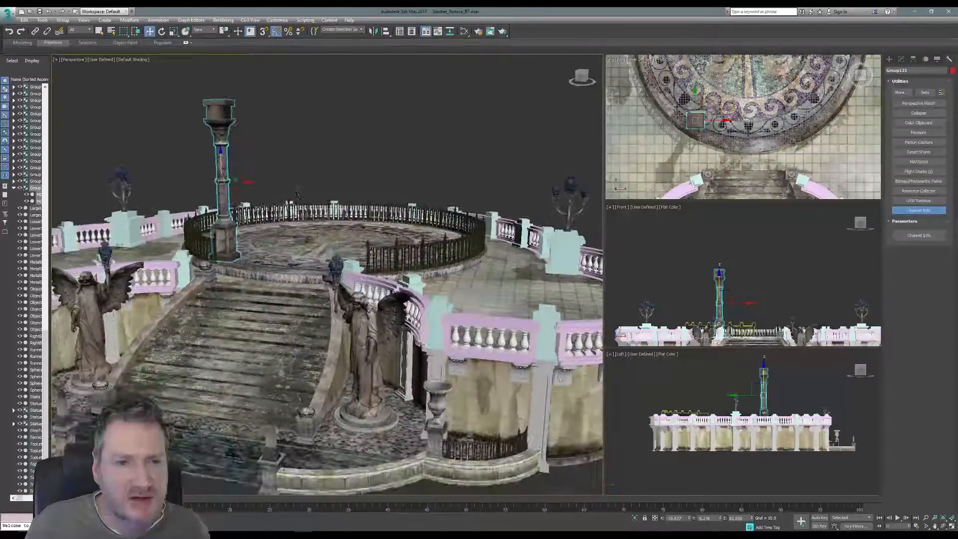
click(945, 526)
drag(345, 189, 335, 249)
scroll(262, 227, up, 5)
middle_drag(262, 227, 299, 243)
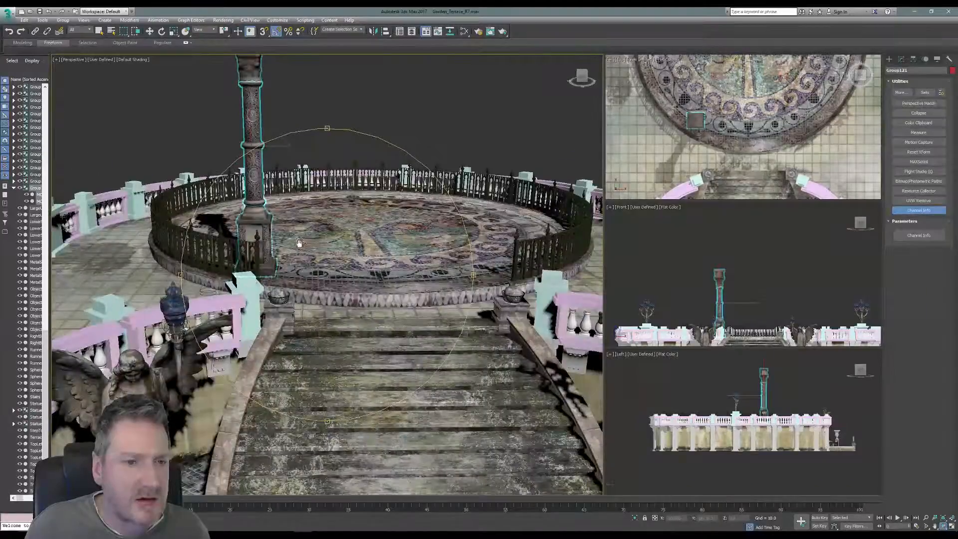
drag(332, 245, 377, 244)
scroll(301, 260, down, 4)
key(w)
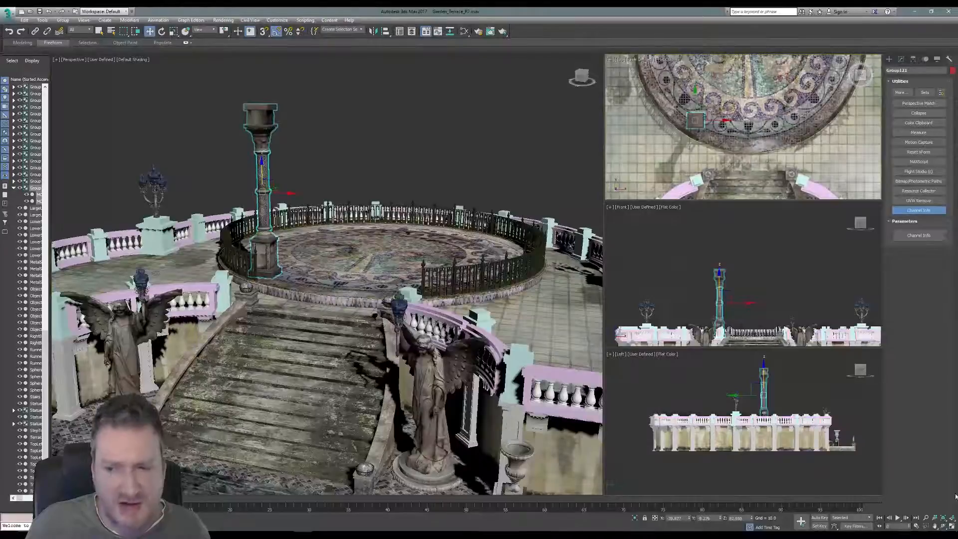
In an enlarged top view, clone the column as a copy to the mirrored spot on the platform's front right edge
click(952, 528)
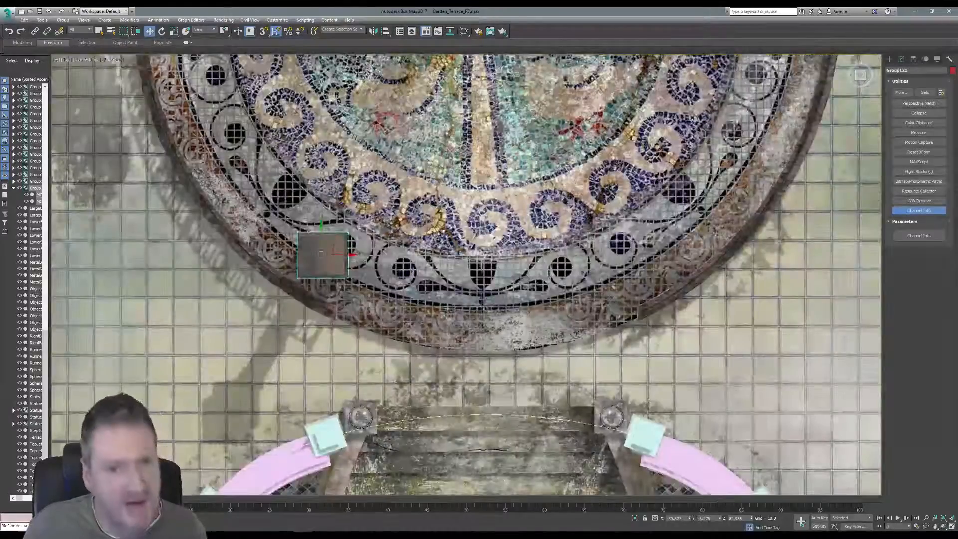
middle_drag(357, 230, 372, 217)
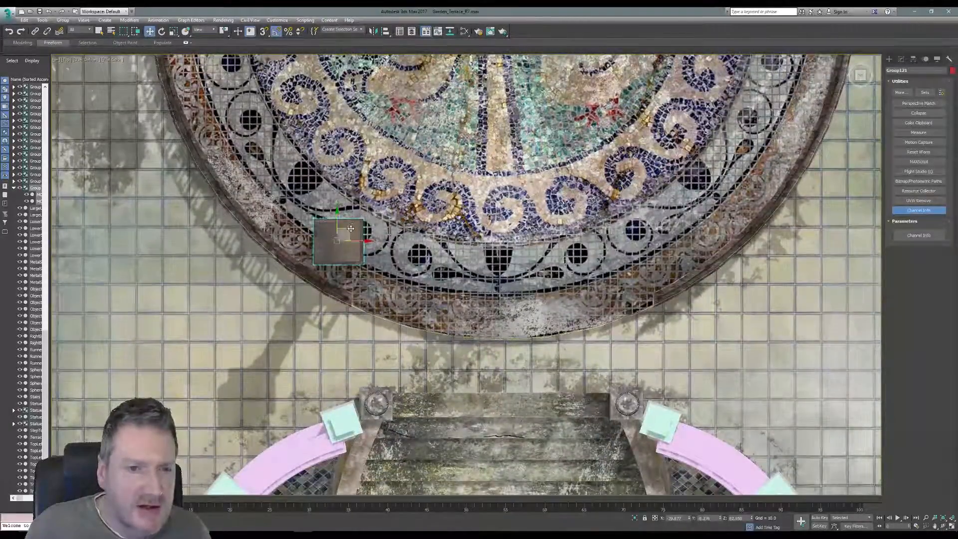
drag(350, 229, 692, 264)
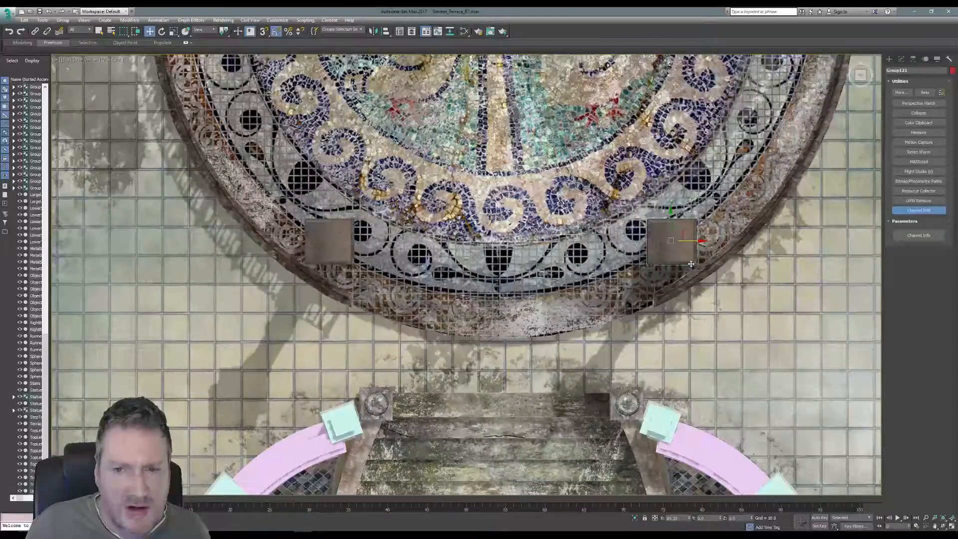
shift+drag(691, 264, 690, 265)
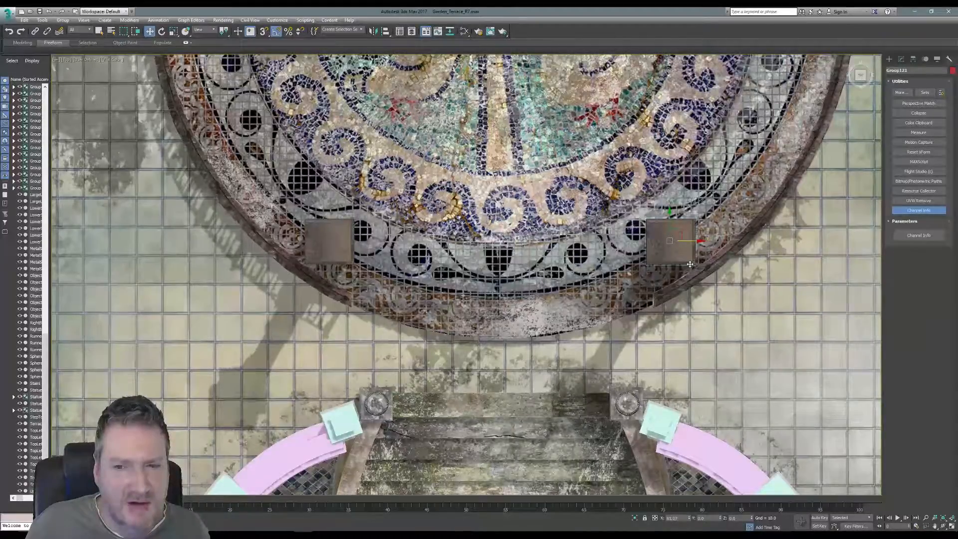
shift+drag(690, 264, 690, 264)
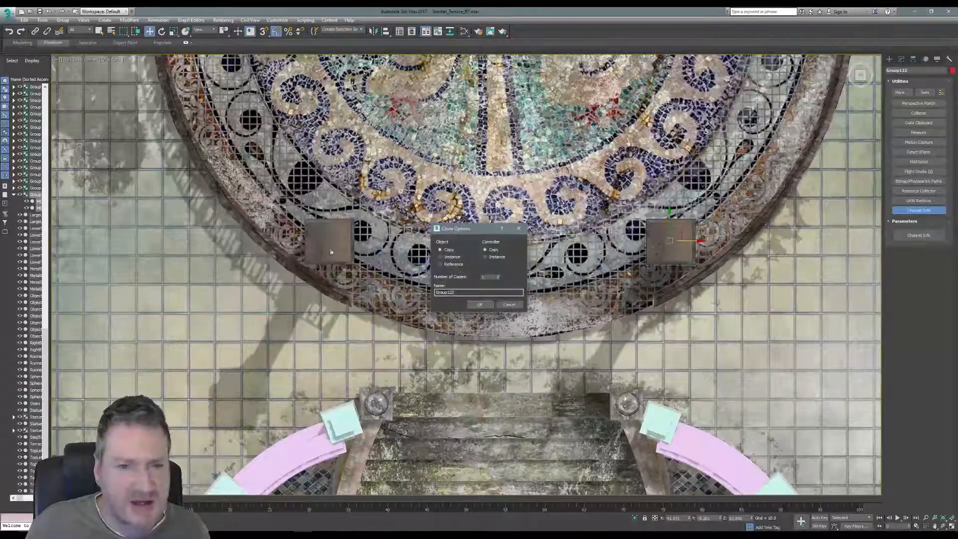
click(477, 305)
Select both front columns and clone them as copies straight back to the rear edge of the mosaic circle
scroll(731, 317, down, 5)
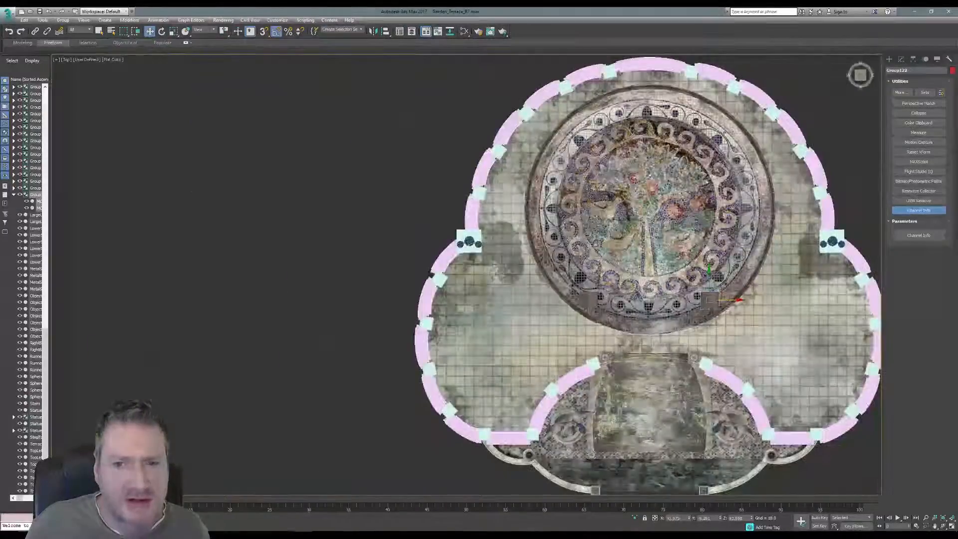
middle_drag(731, 322, 540, 345)
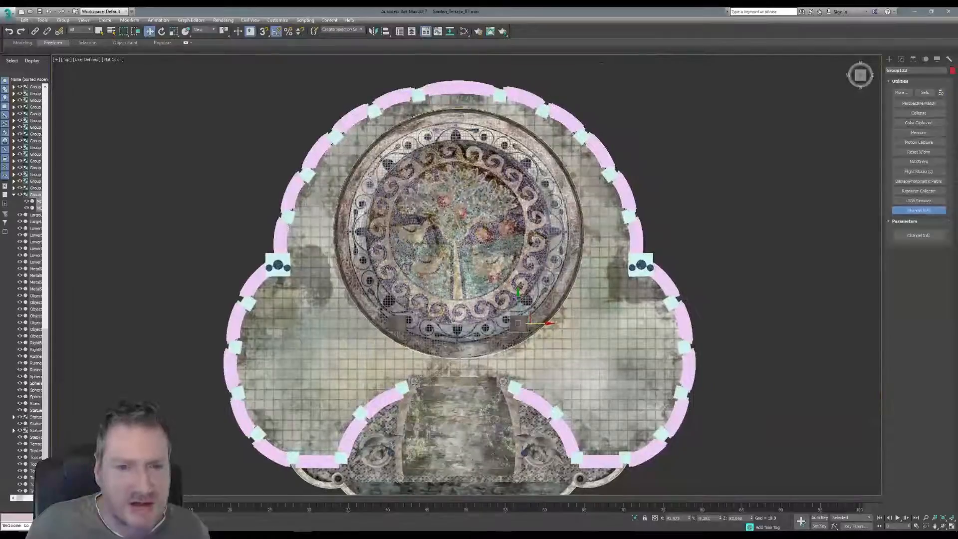
ctrl+click(397, 324)
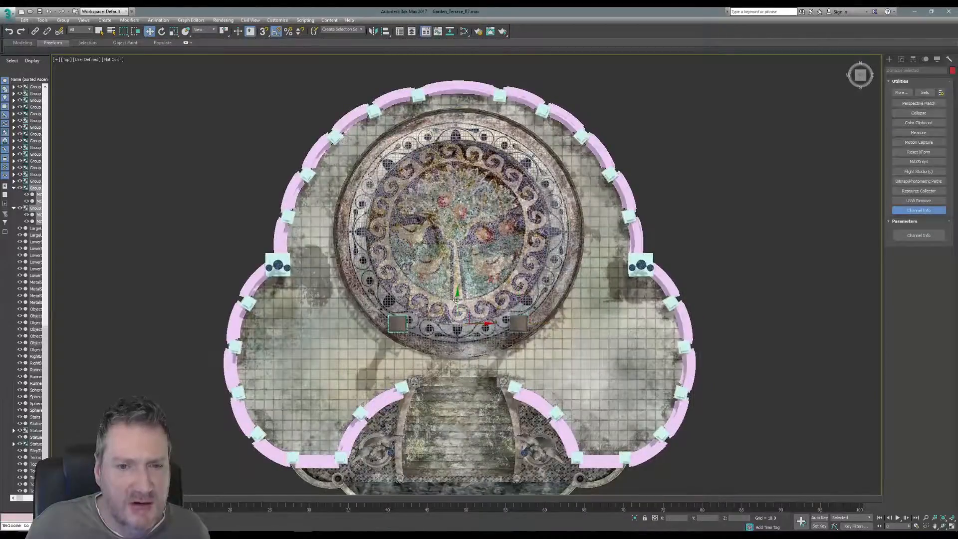
drag(457, 300, 469, 121)
click(480, 308)
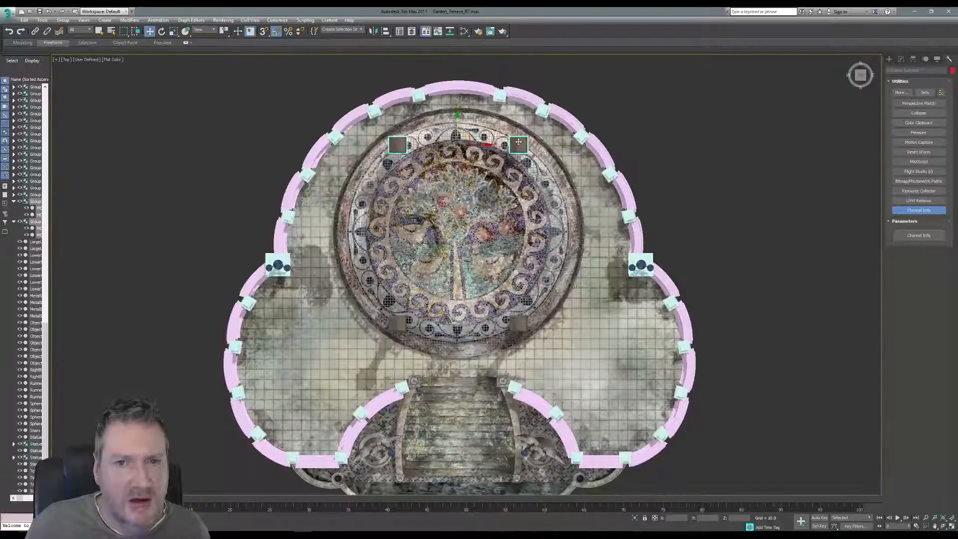
Copy the front left column to the mosaic circle's left edge and copy that one across to the right edge
click(736, 167)
click(399, 325)
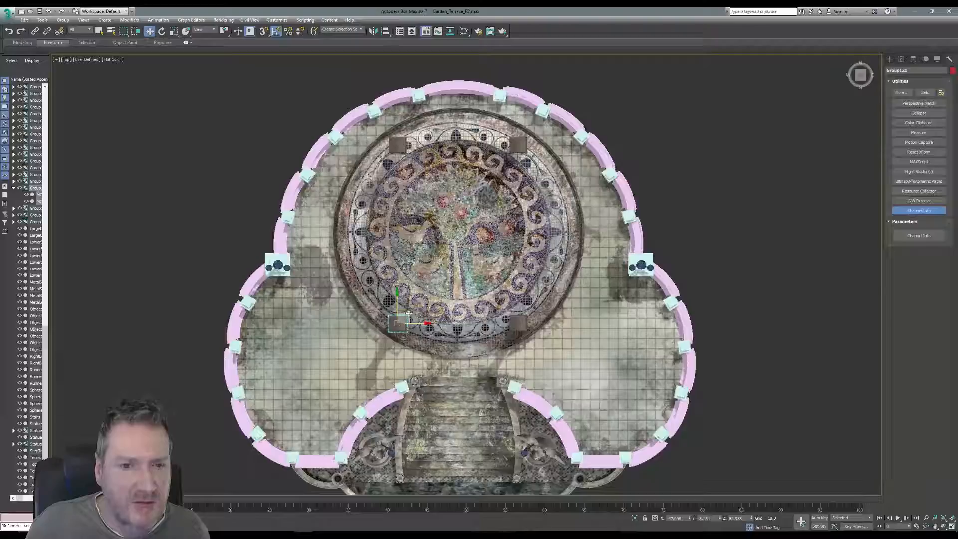
drag(408, 313, 359, 223)
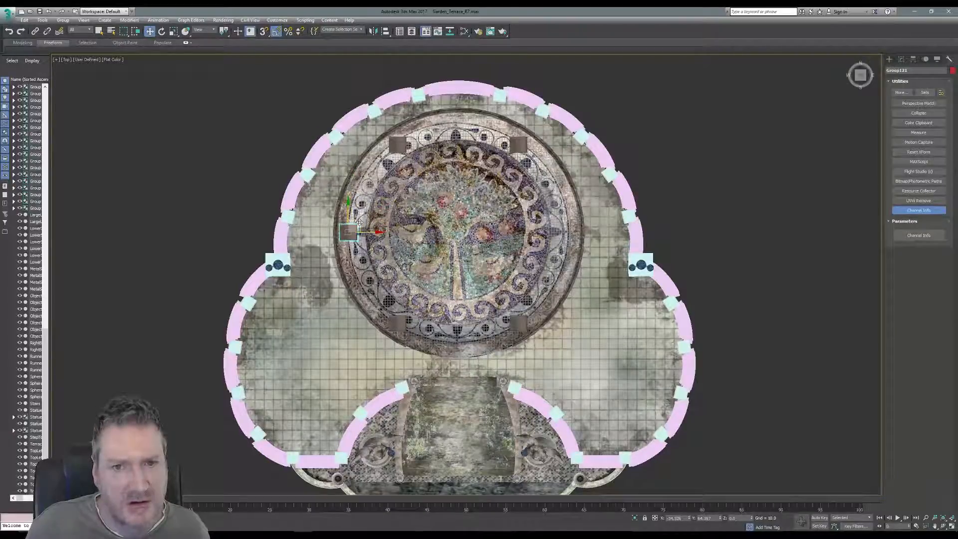
mouse_move(359, 222)
mouse_down()
mouse_move(378, 240)
mouse_move(589, 227)
mouse_up()
click(481, 306)
click(481, 305)
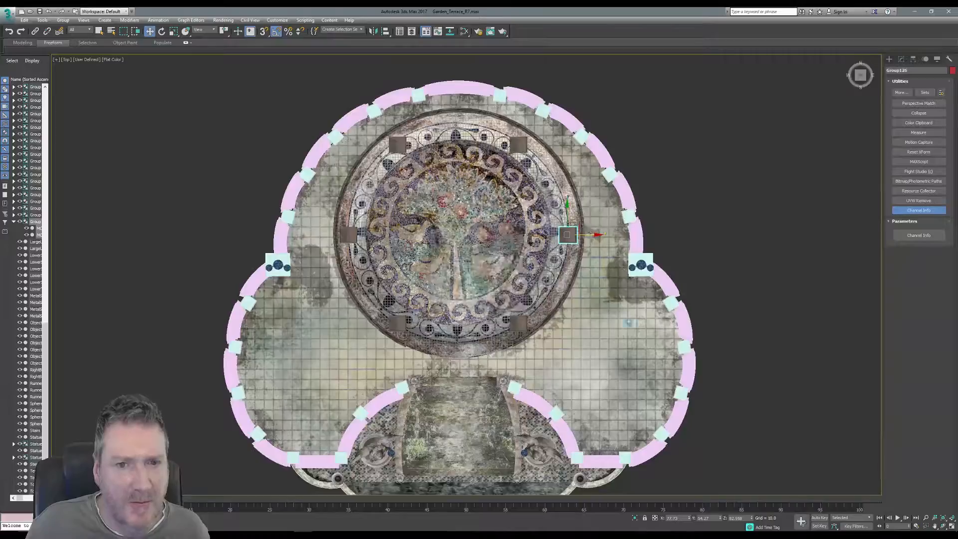
Review the column ring on the terrace from the stairs, from above and in the orthographic views, and clear the selection
click(952, 527)
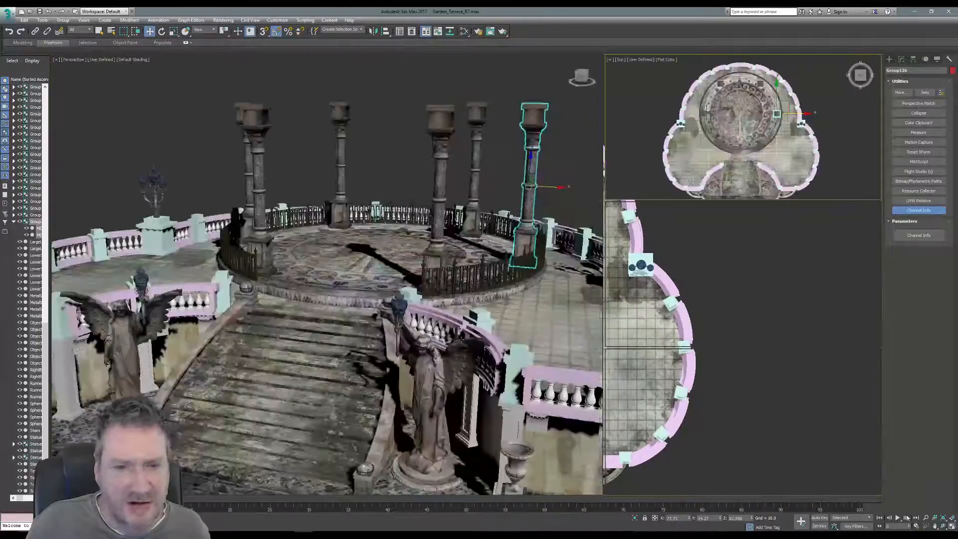
middle_drag(364, 269, 332, 272)
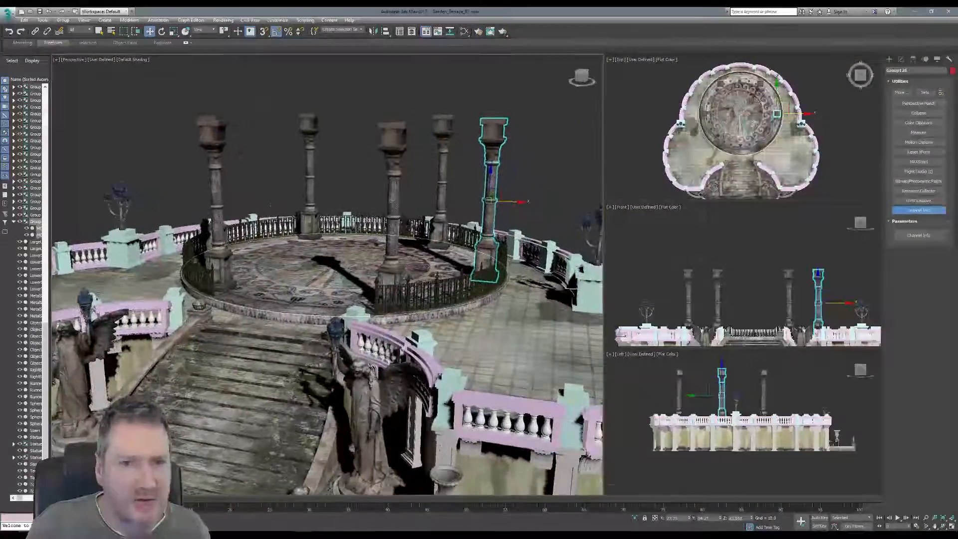
click(944, 527)
drag(358, 277, 372, 271)
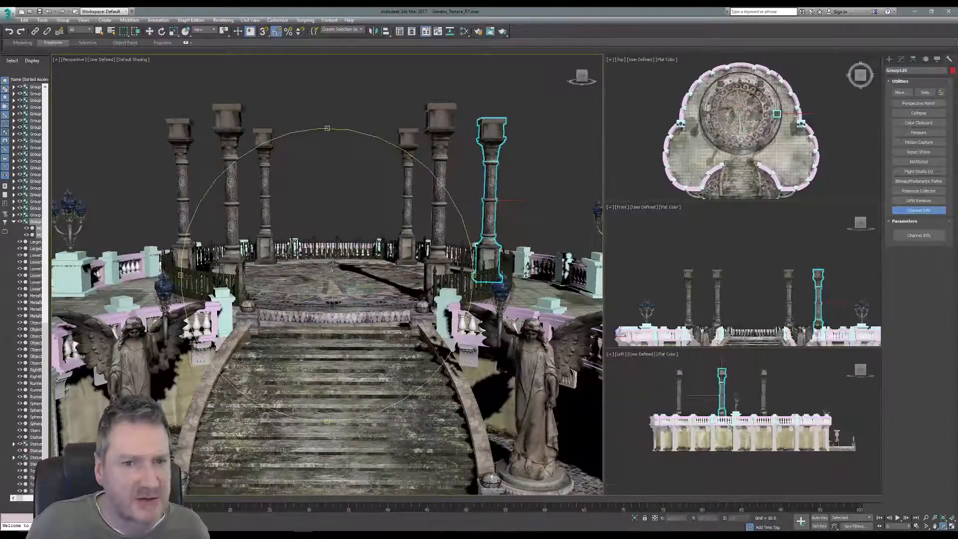
drag(333, 266, 412, 492)
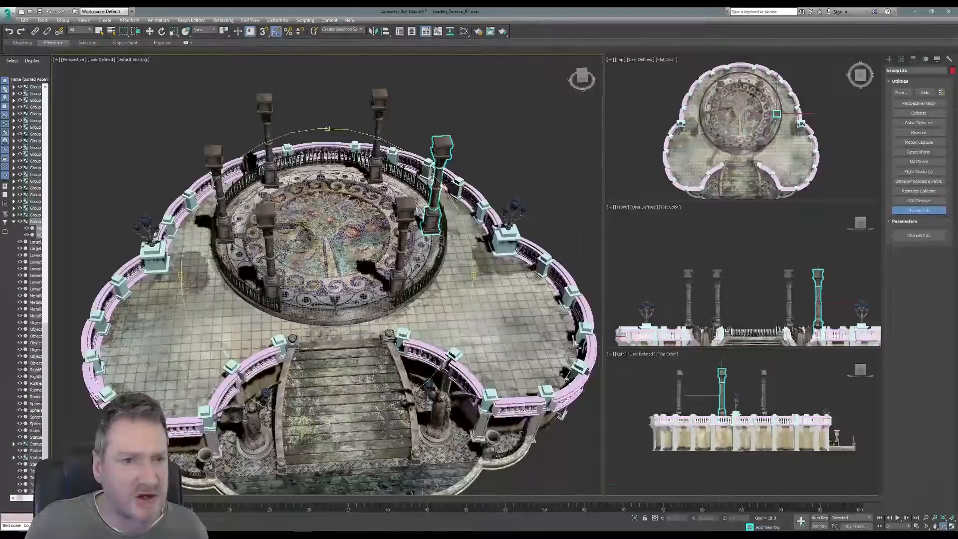
drag(351, 269, 340, 286)
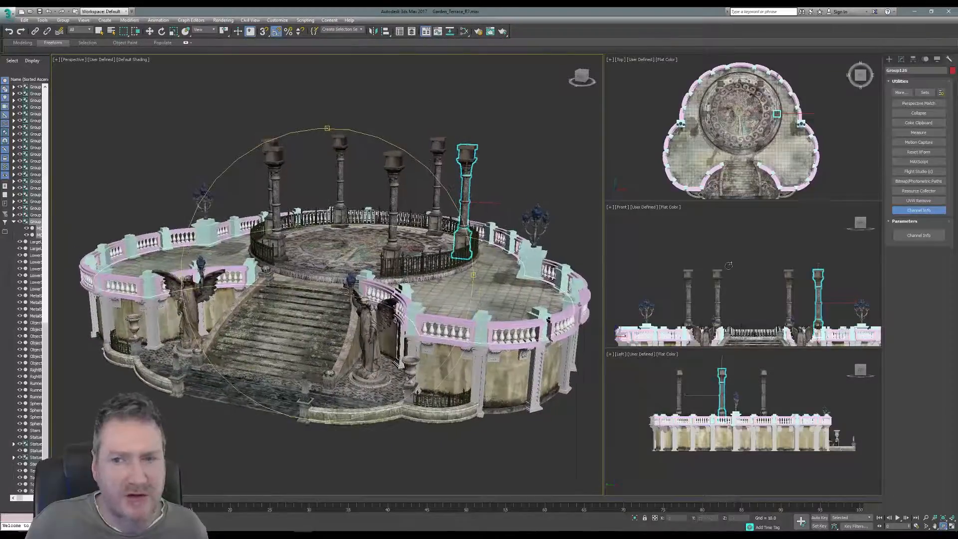
drag(728, 265, 756, 269)
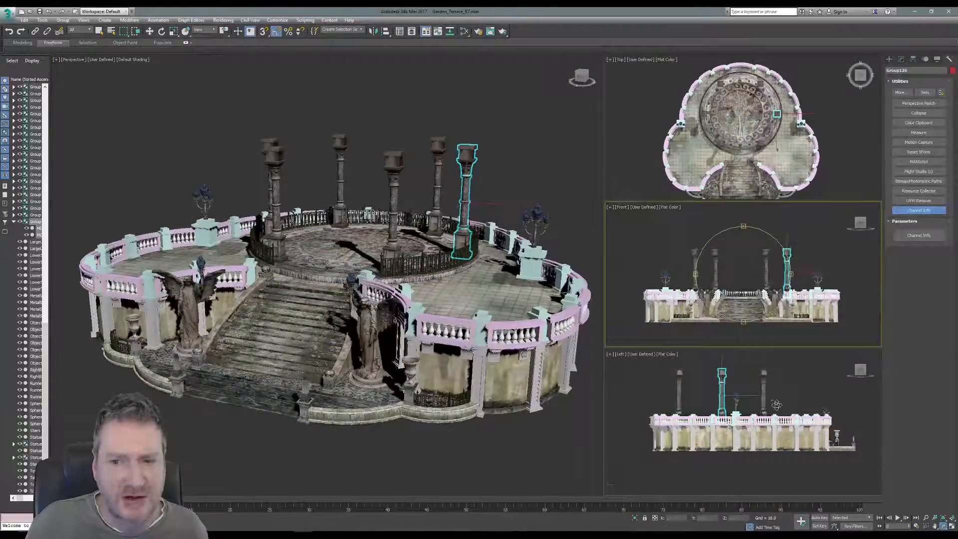
middle_drag(777, 405, 777, 424)
middle_drag(739, 170, 739, 161)
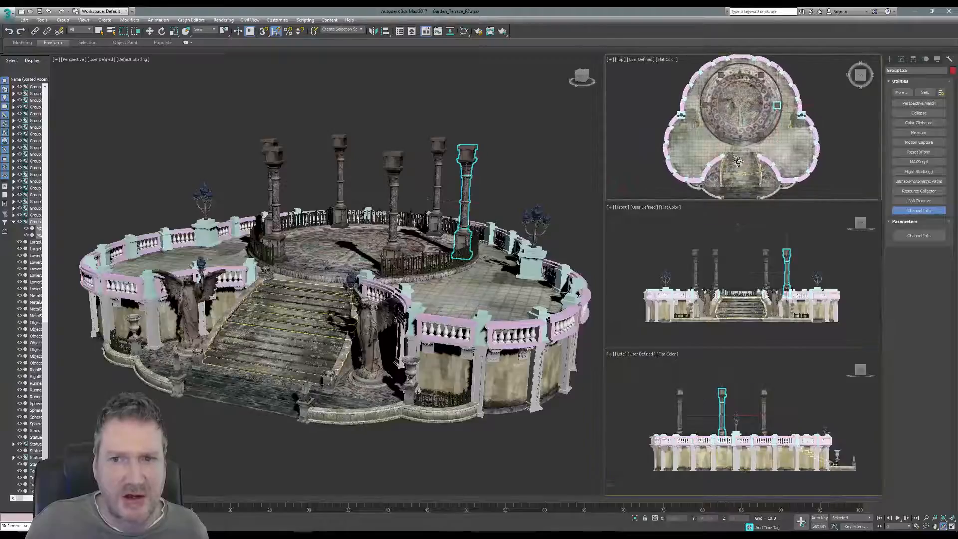
scroll(738, 161, down, 3)
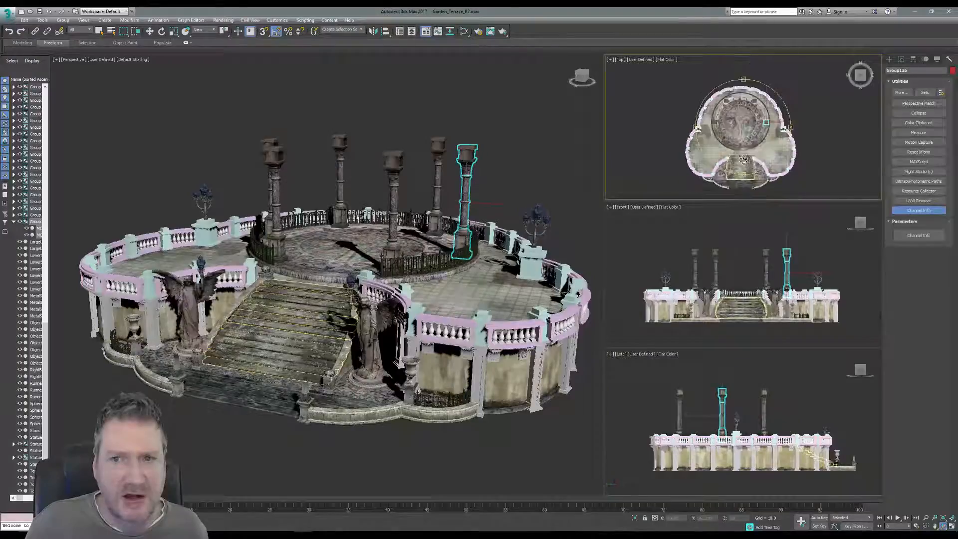
click(99, 31)
click(463, 107)
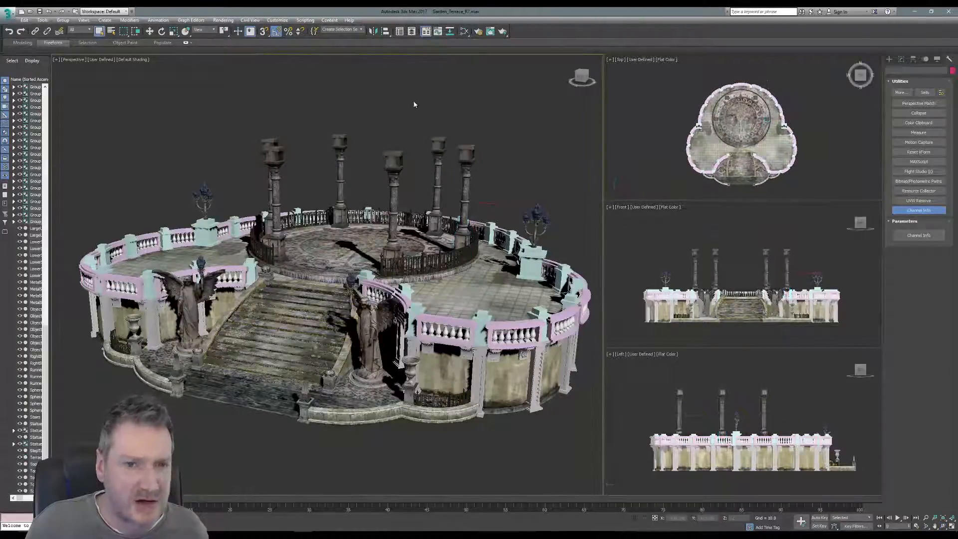
mouse_move(414, 104)
middle_down()
mouse_move(420, 118)
mouse_move(411, 118)
middle_up()
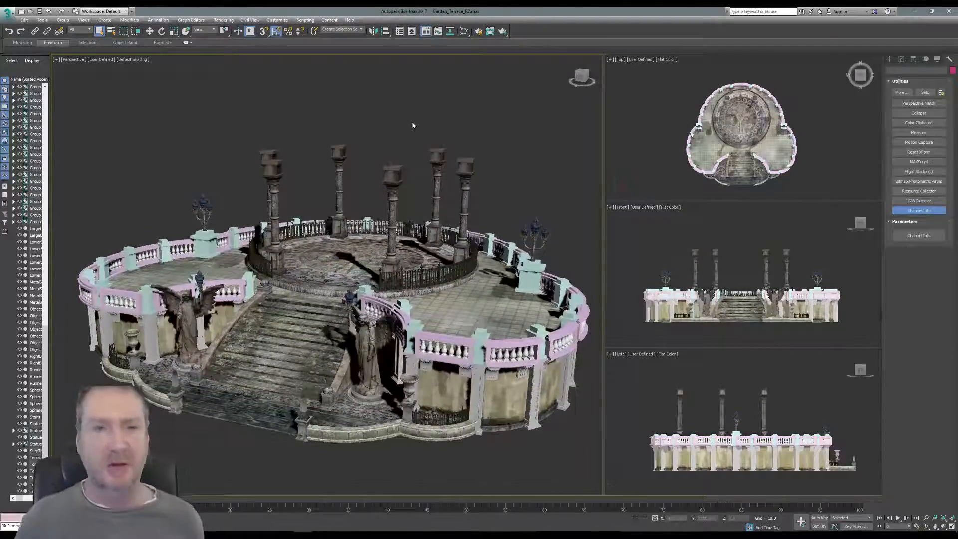
Merge all the listed dome roof objects from IronRoof_R6.max into the terrace scene
click(7, 12)
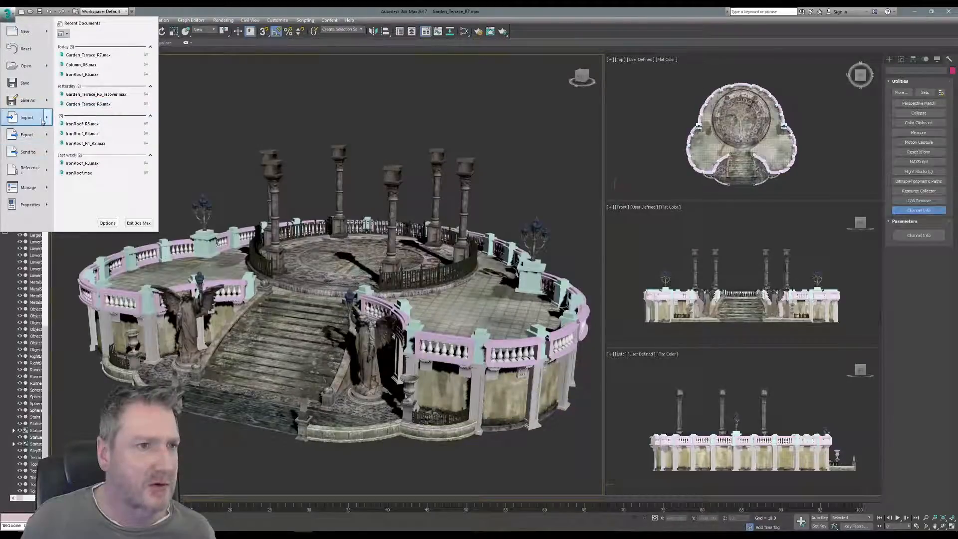
mouse_move(47, 121)
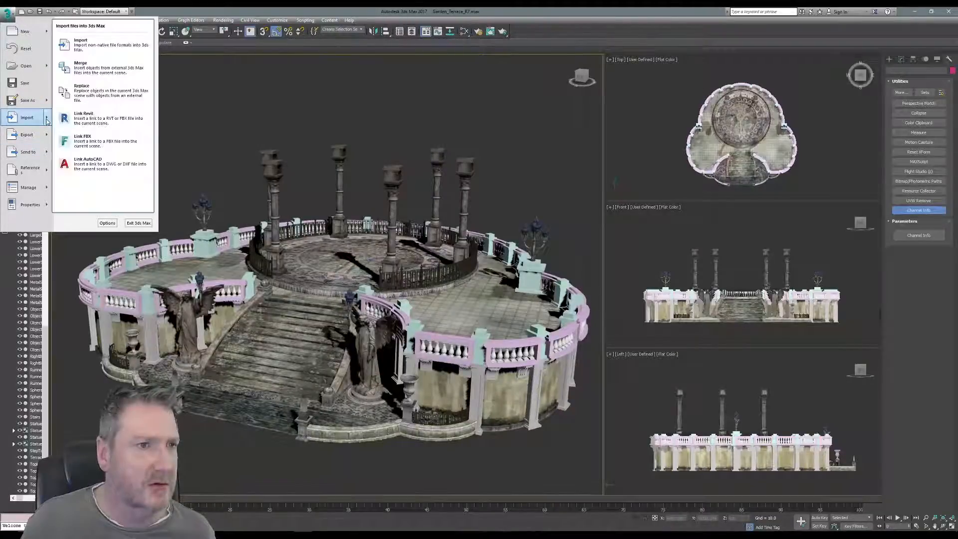
click(97, 75)
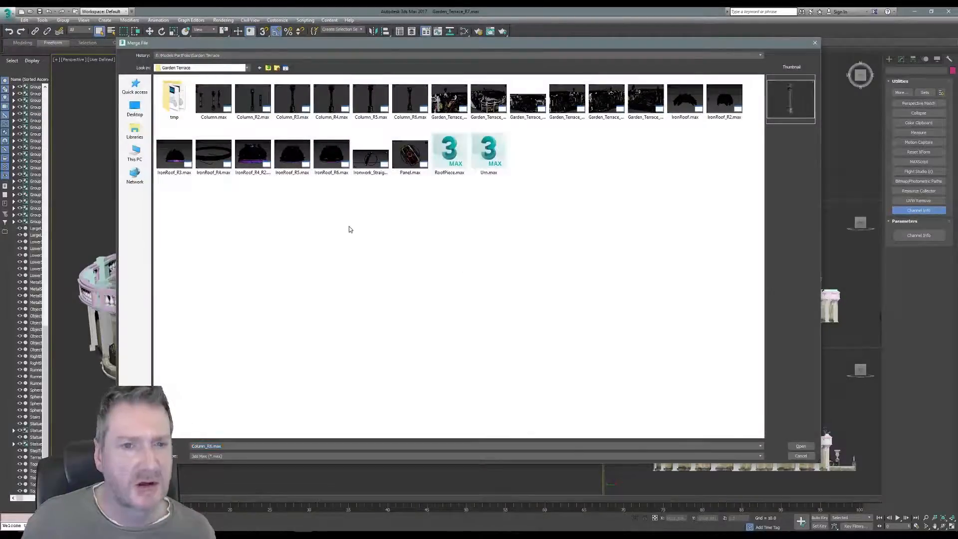
click(329, 158)
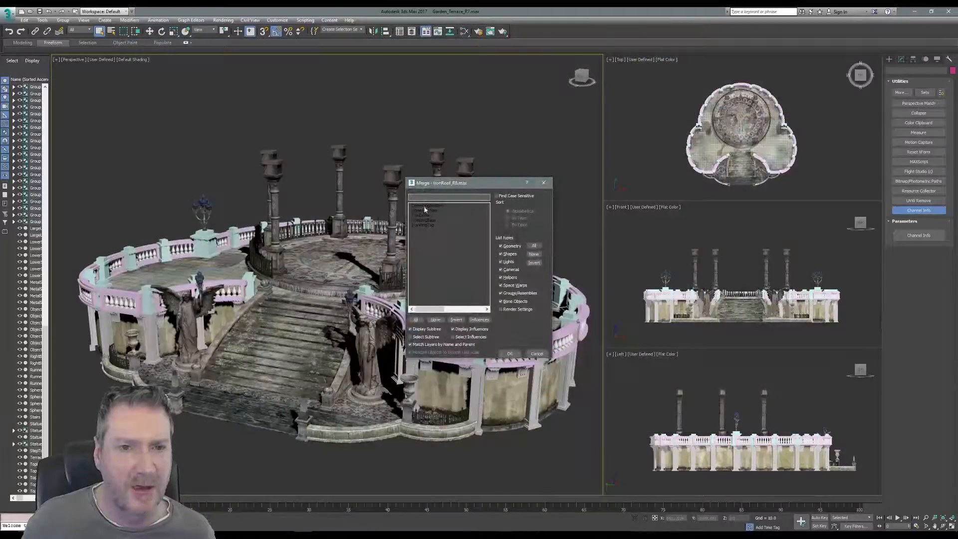
click(424, 207)
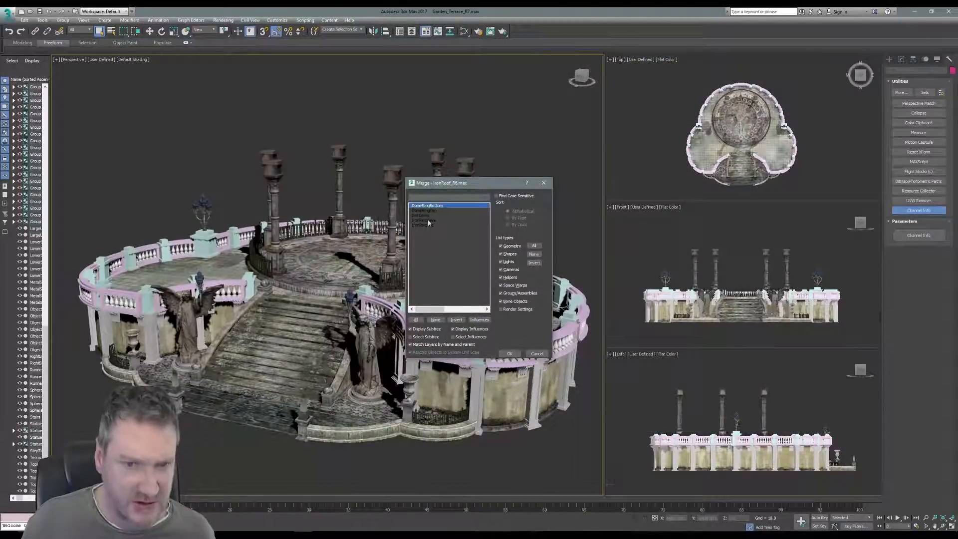
drag(424, 214, 434, 228)
click(514, 354)
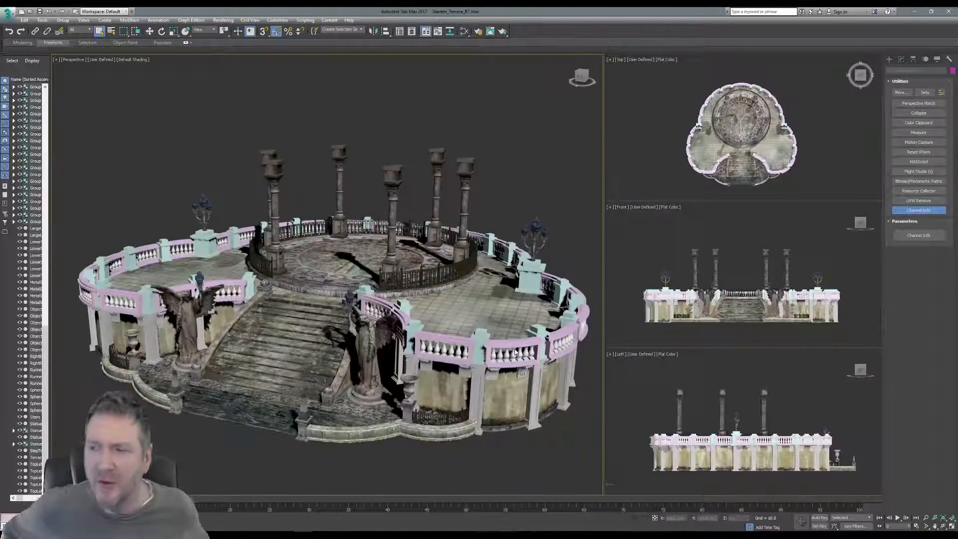
key(ctrl+z)
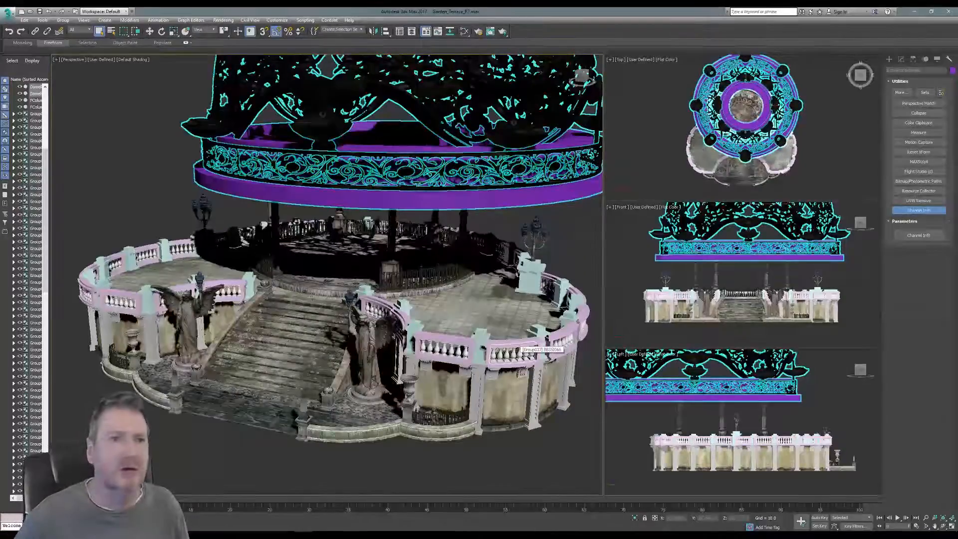
Group the merged dome roof pieces together, keeping the suggested group name
click(63, 21)
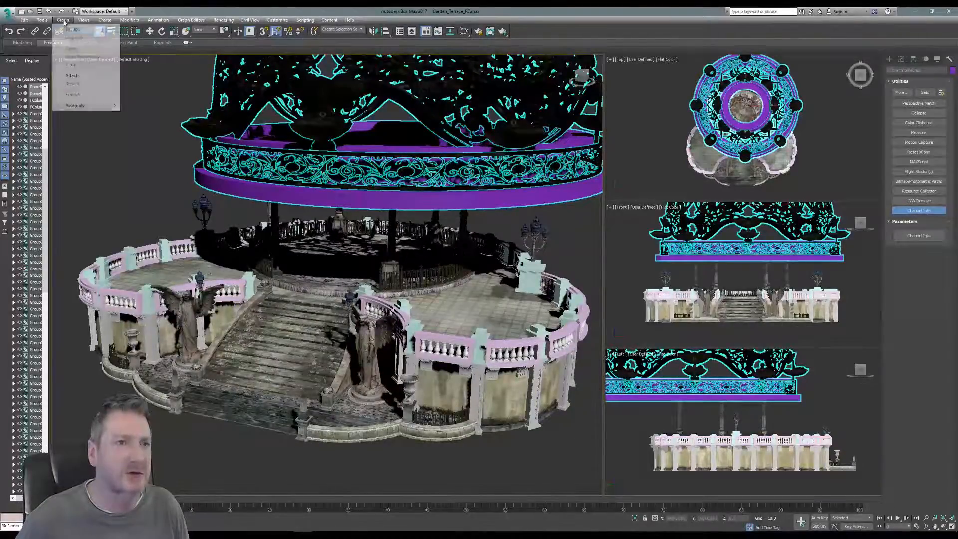
click(73, 29)
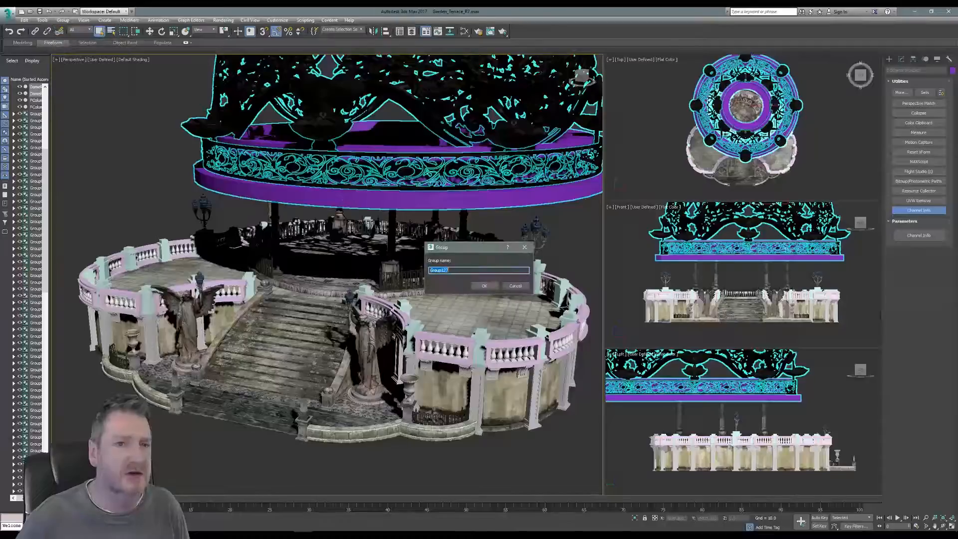
click(485, 287)
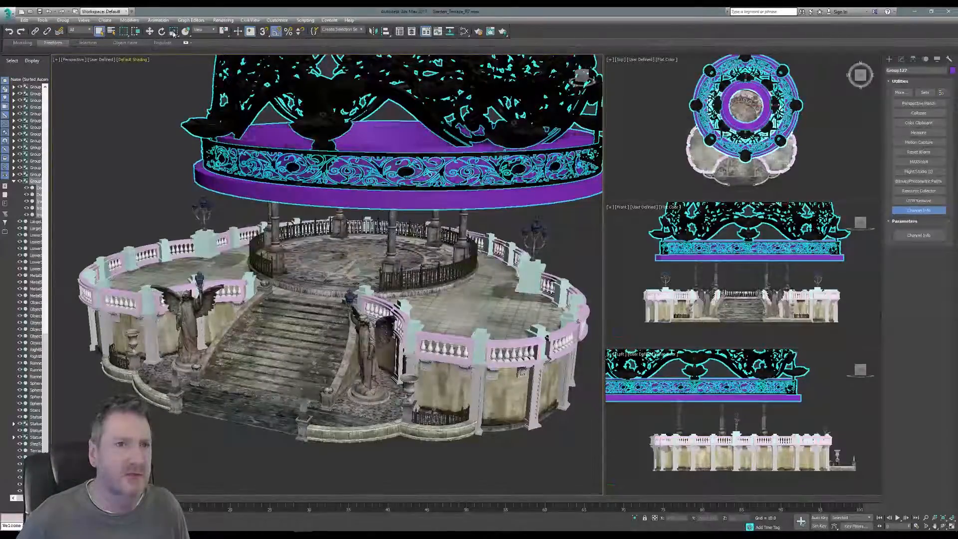
Scale the roof group down uniformly to roughly the platform's size and move it over the mosaic circle in the top view
key(r)
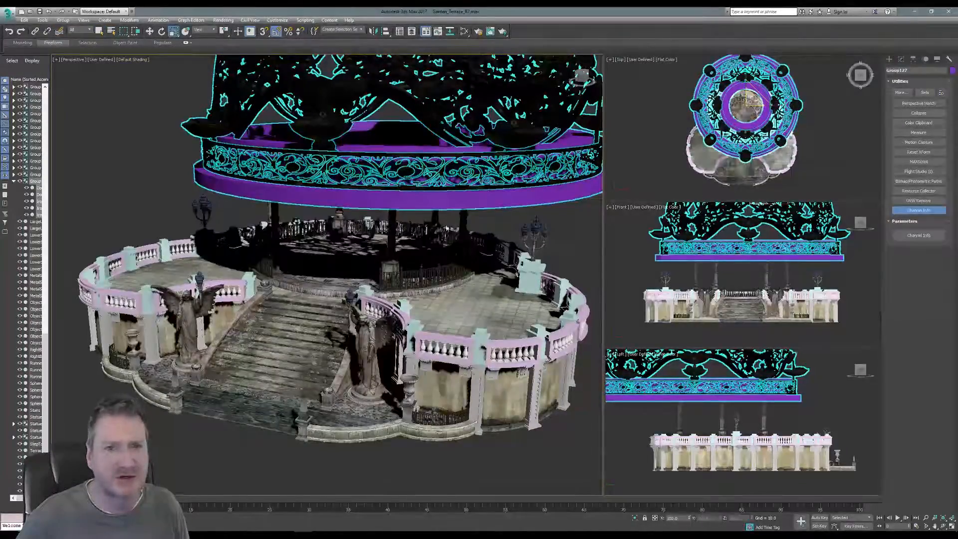
key(z)
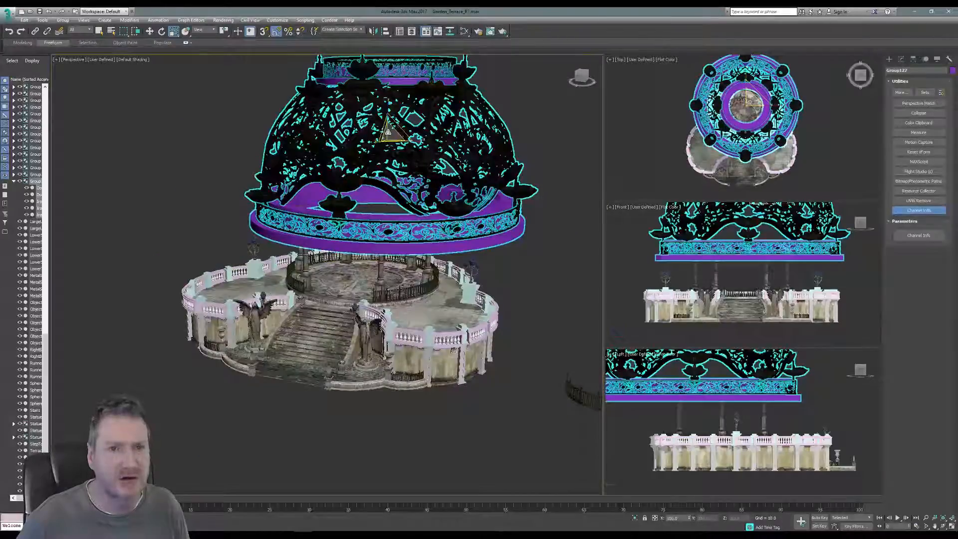
drag(385, 134, 377, 162)
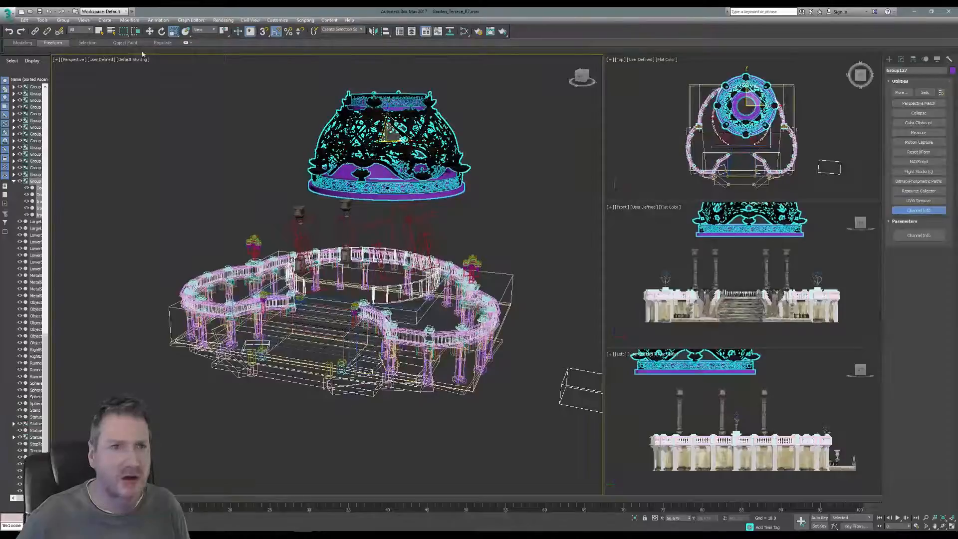
click(149, 31)
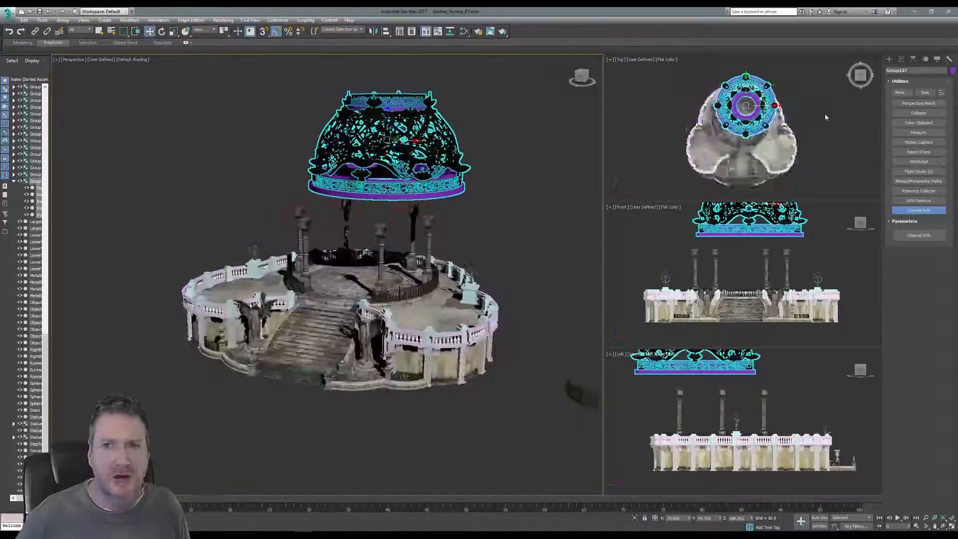
middle_drag(822, 113, 808, 113)
drag(743, 95, 737, 113)
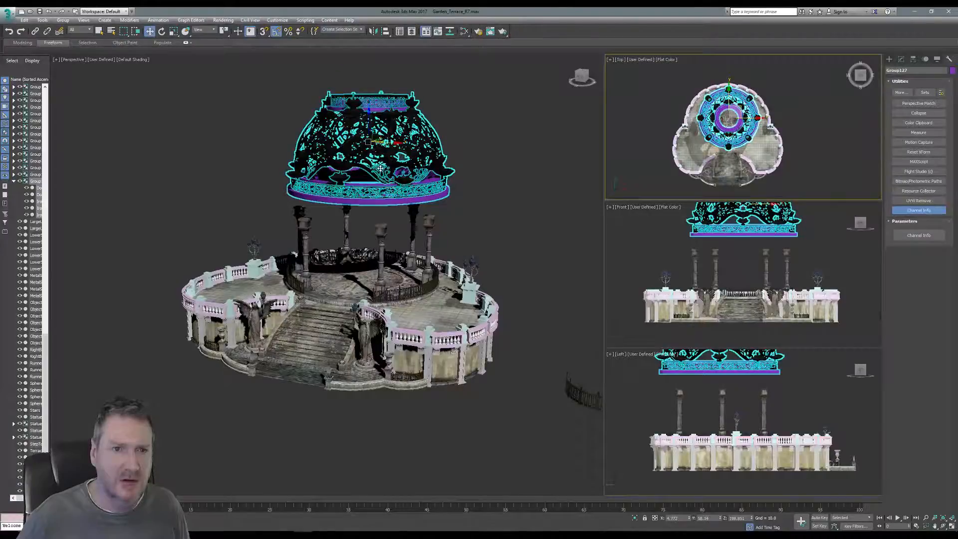
Scale the roof group down slightly more so that its base ring fits the ring of columns
scroll(381, 169, up, 4)
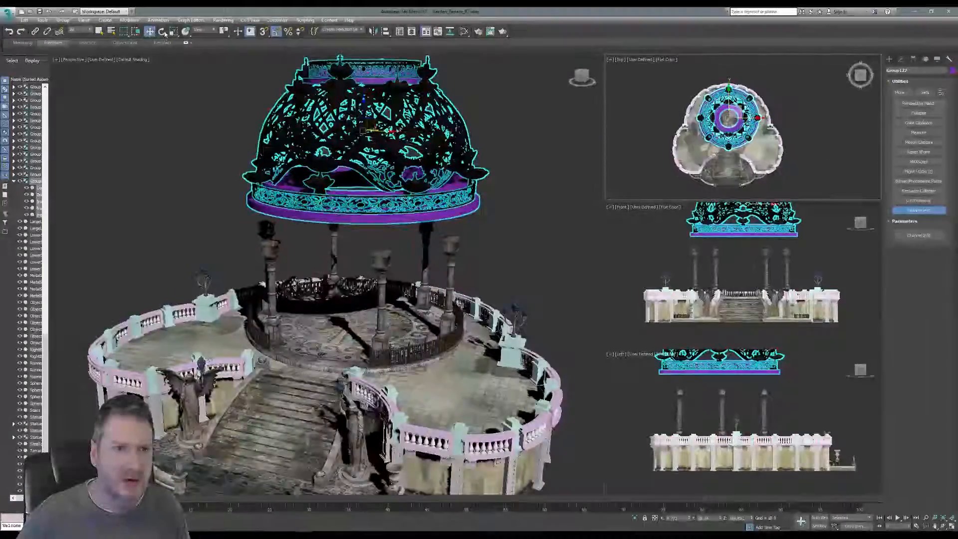
click(173, 31)
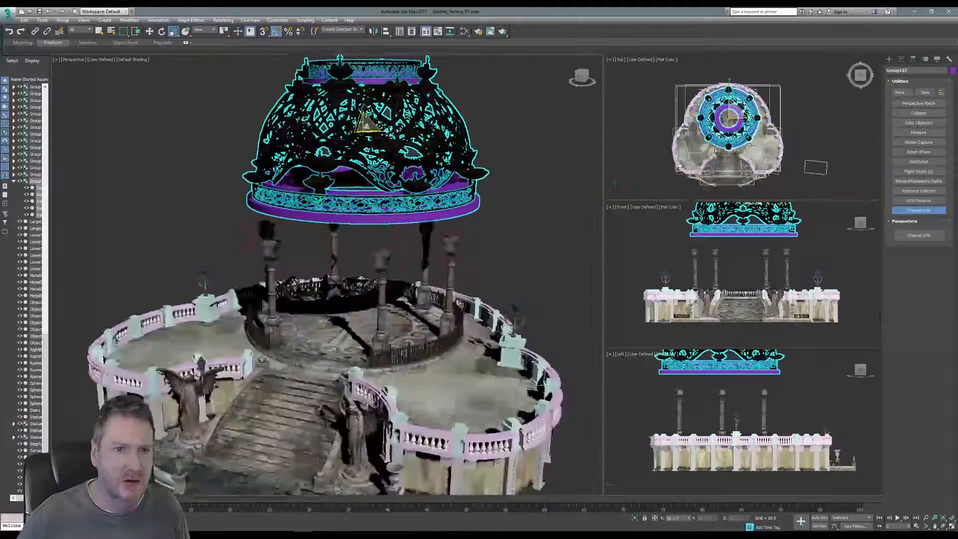
drag(367, 125, 363, 137)
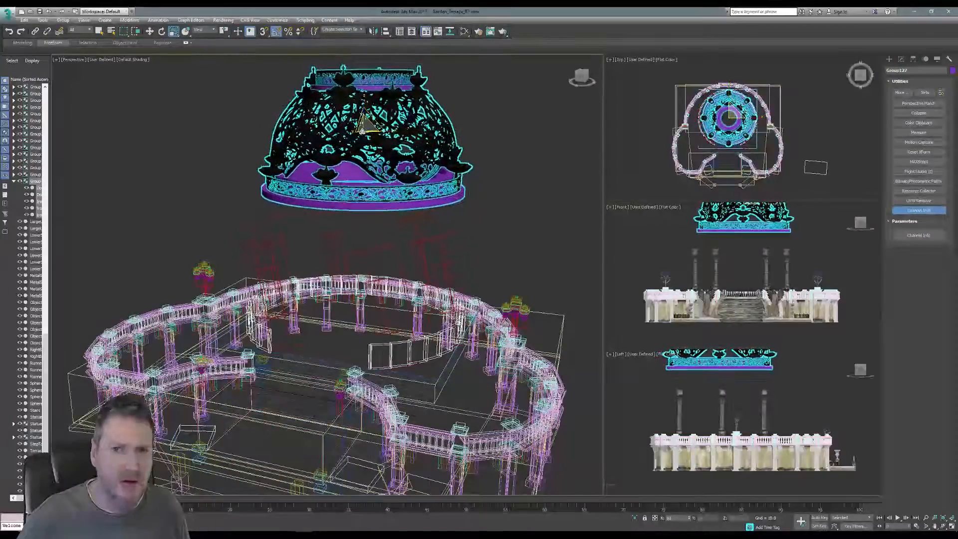
In an enlarged top view, nudge the roof group so that it is centred on the mosaic circle
click(149, 31)
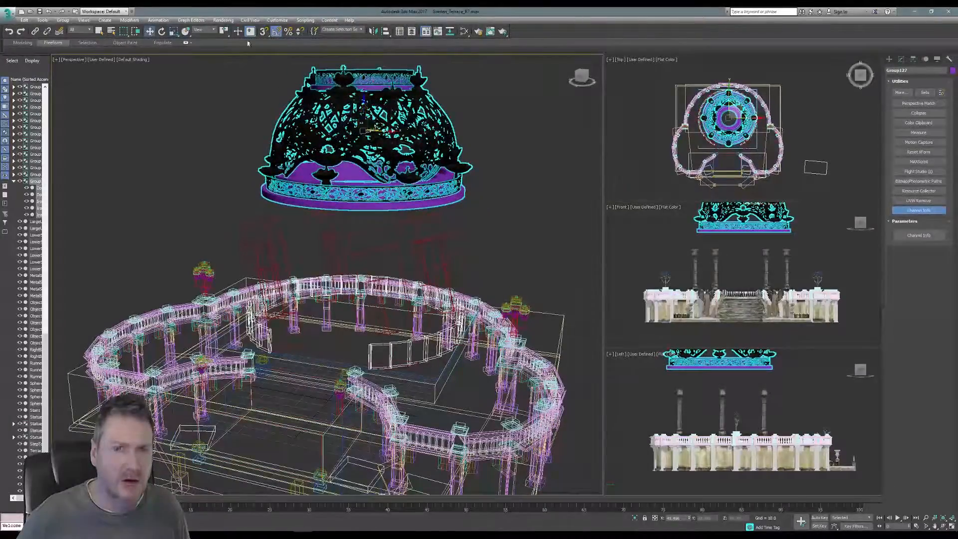
click(951, 525)
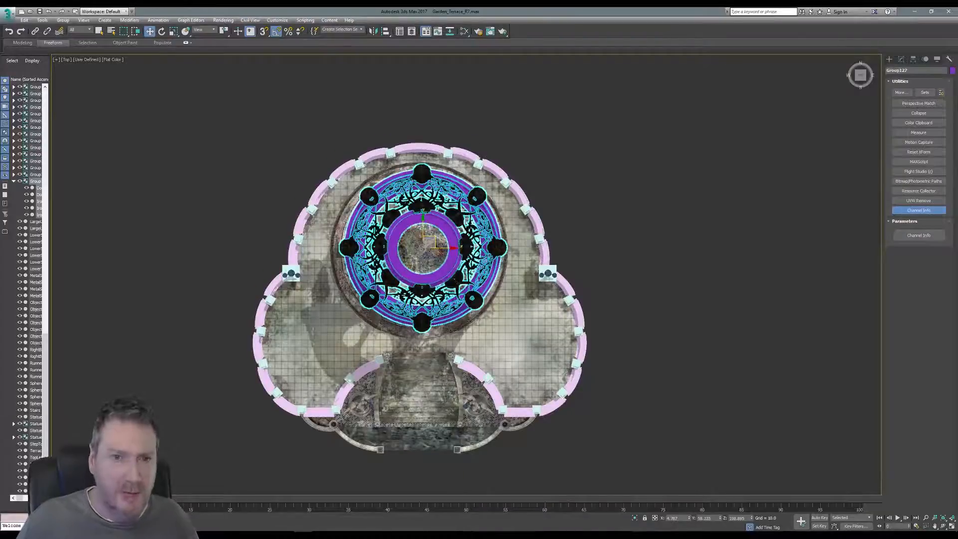
scroll(431, 240, up, 2)
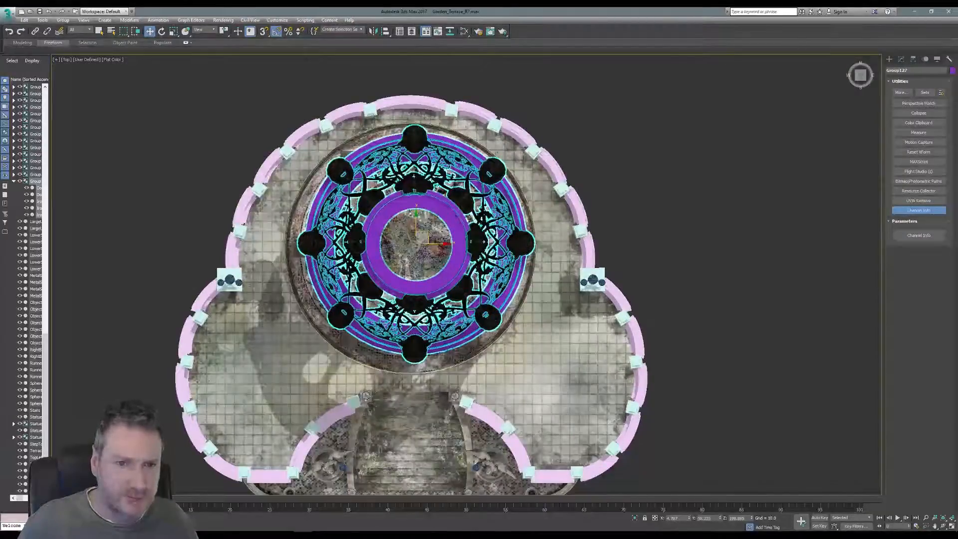
drag(427, 235, 422, 237)
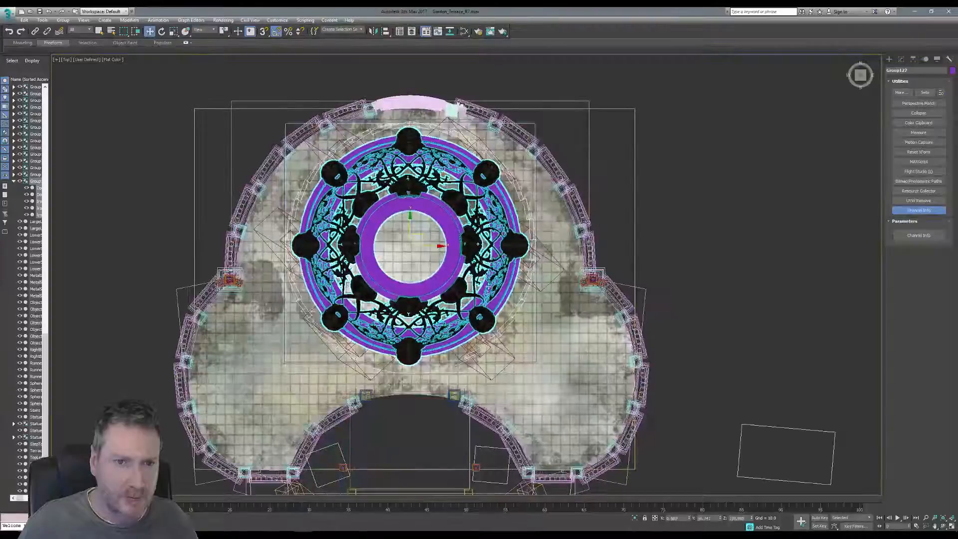
click(951, 527)
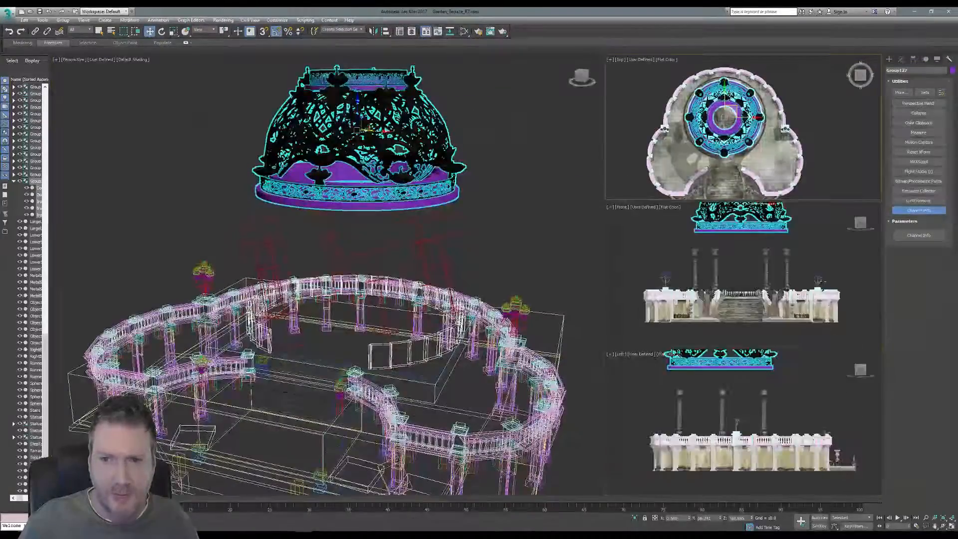
In an enlarged front view, lower the roof group onto the column tops, then clear the selection
click(953, 528)
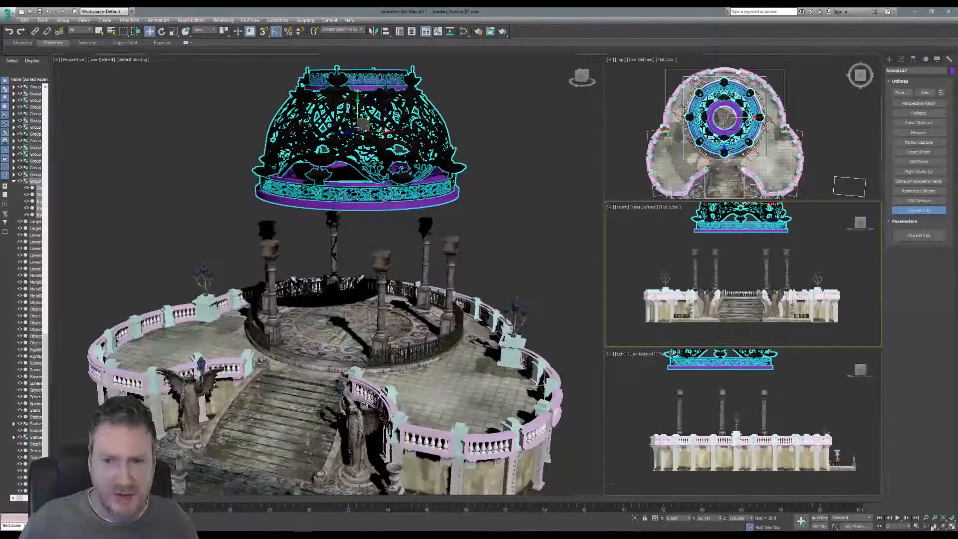
middle_drag(467, 302, 455, 360)
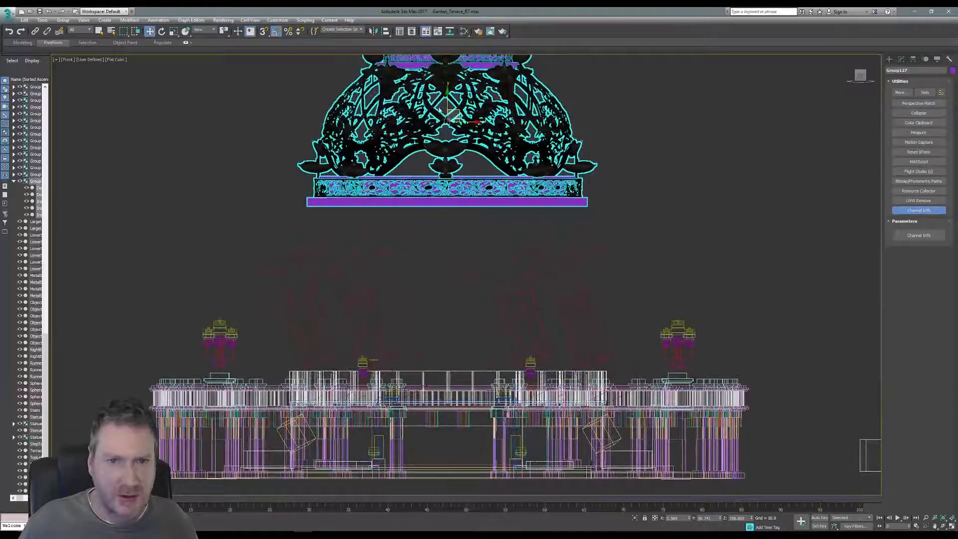
drag(448, 101, 449, 149)
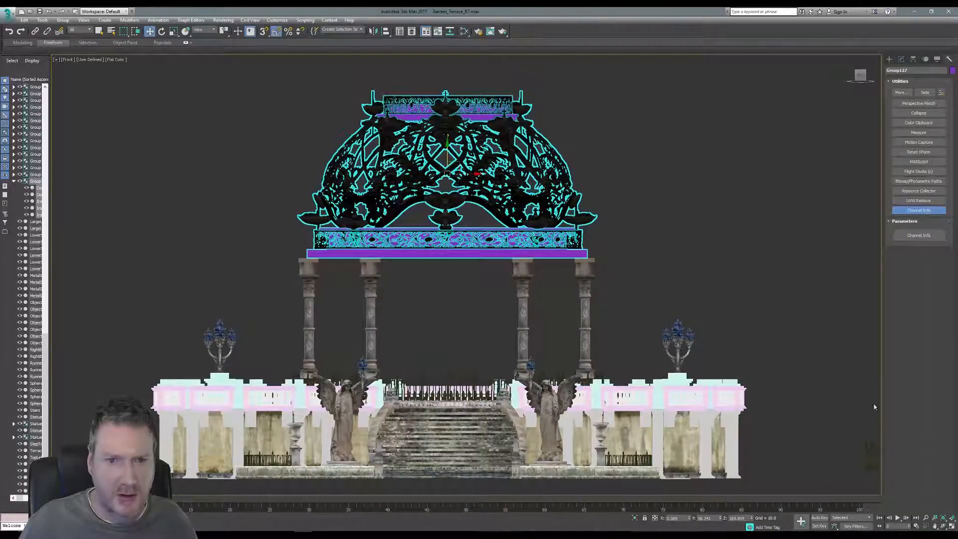
key(alt+w)
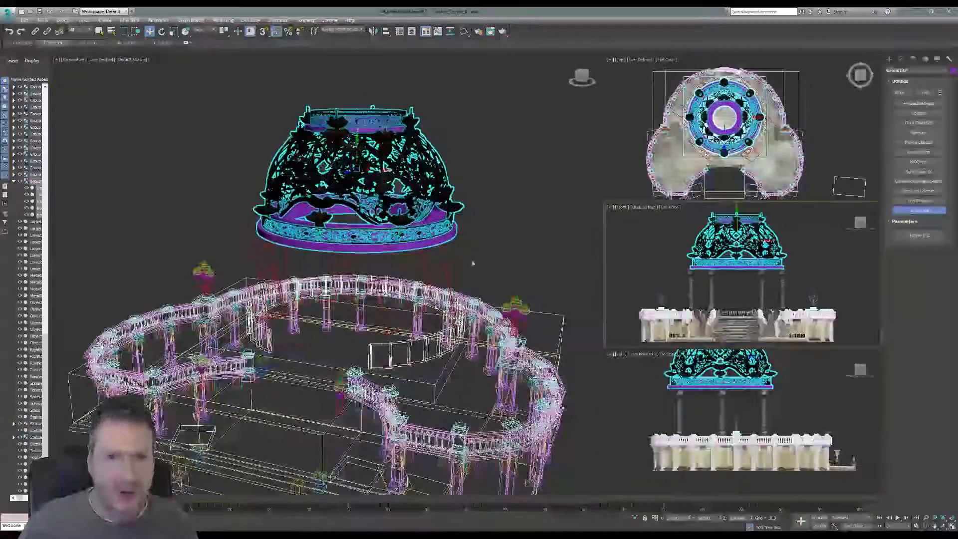
click(507, 192)
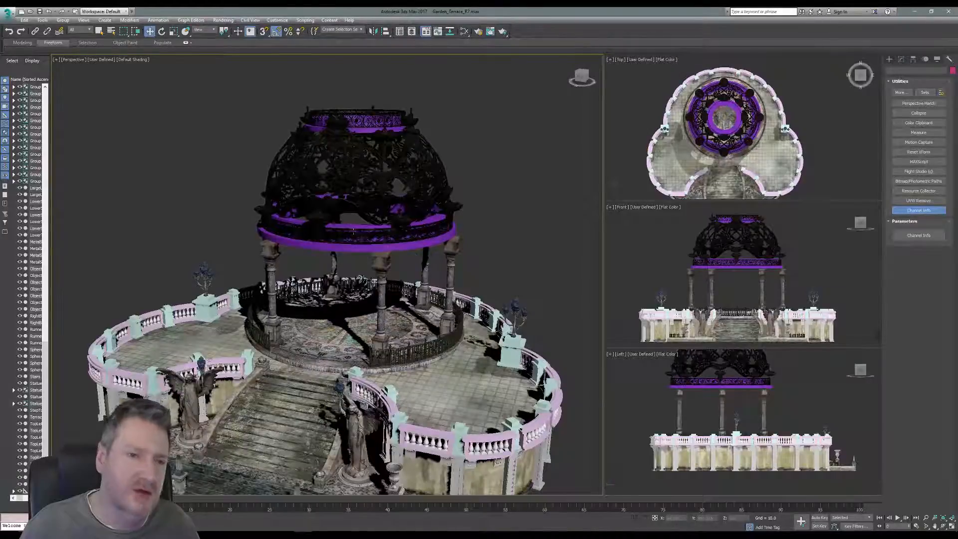
Scale the dome roof group down slightly in height only, keeping its width matched to the ring of columns
click(360, 241)
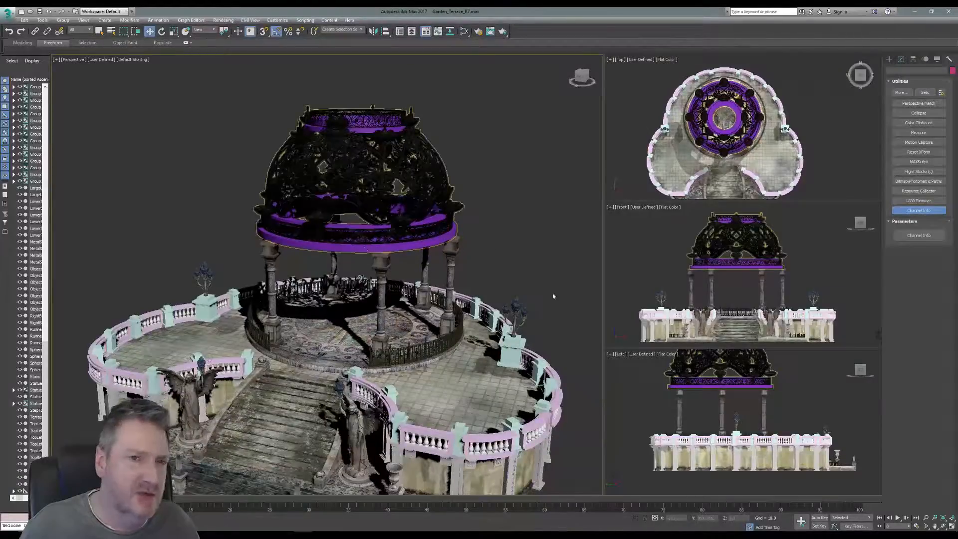
click(944, 526)
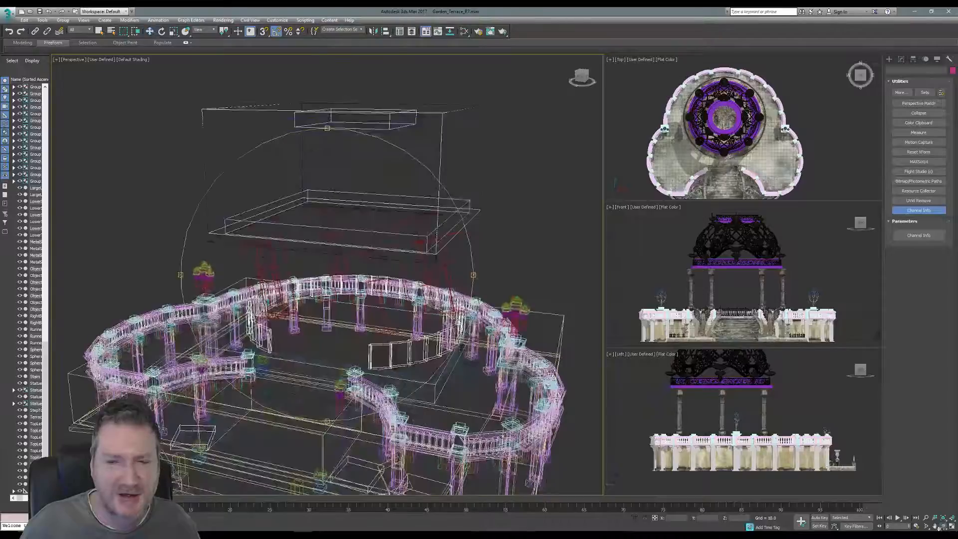
mouse_move(377, 286)
mouse_down()
mouse_move(377, 255)
mouse_move(389, 298)
mouse_move(380, 276)
mouse_move(334, 280)
mouse_move(331, 266)
mouse_up()
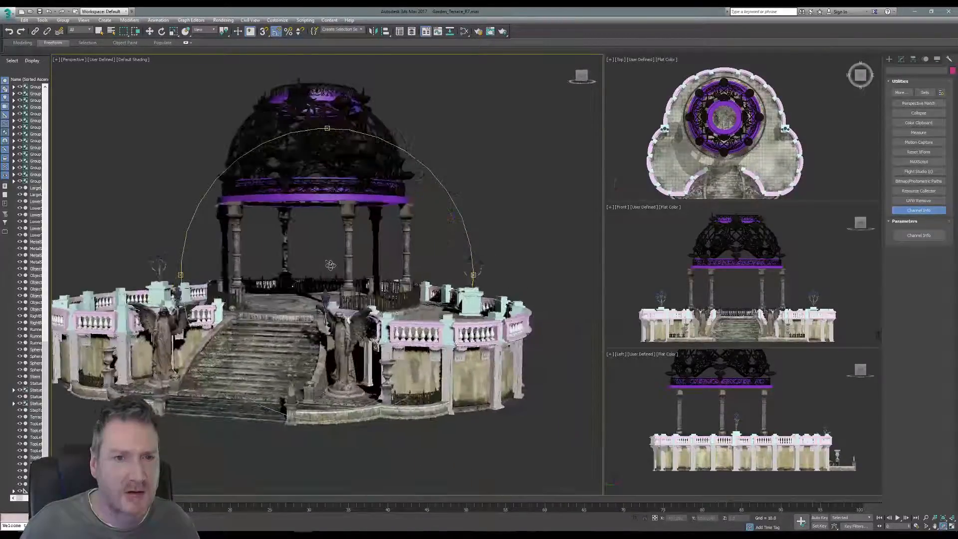
middle_drag(335, 266, 370, 281)
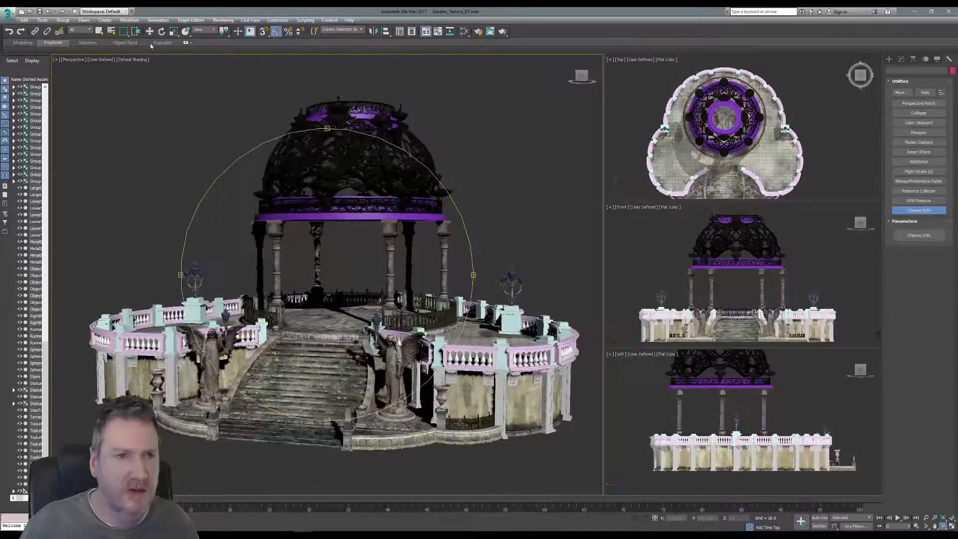
click(99, 31)
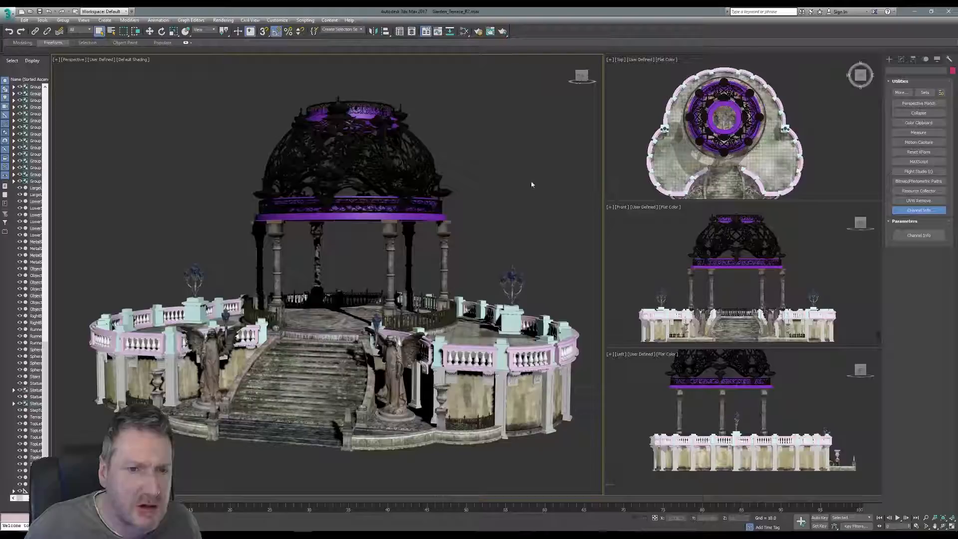
click(383, 151)
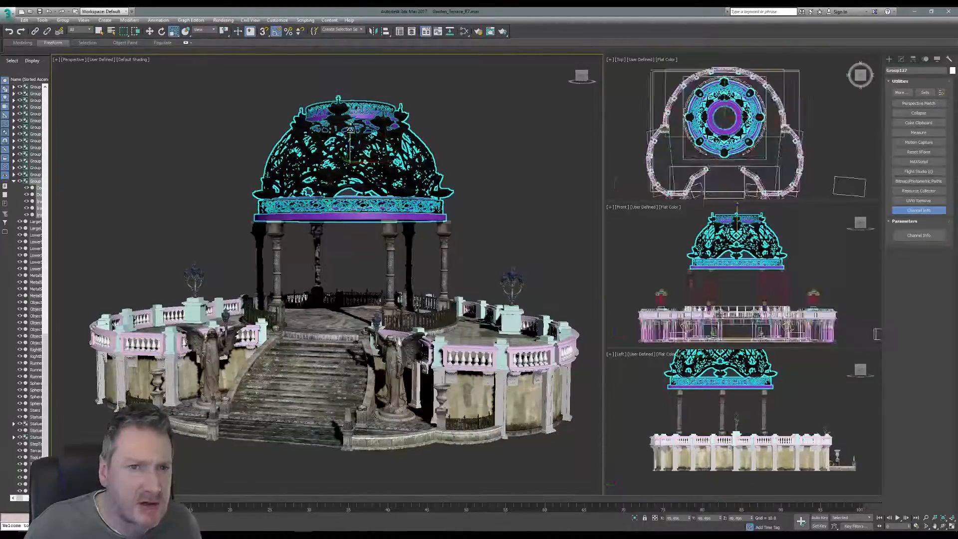
drag(349, 129, 347, 138)
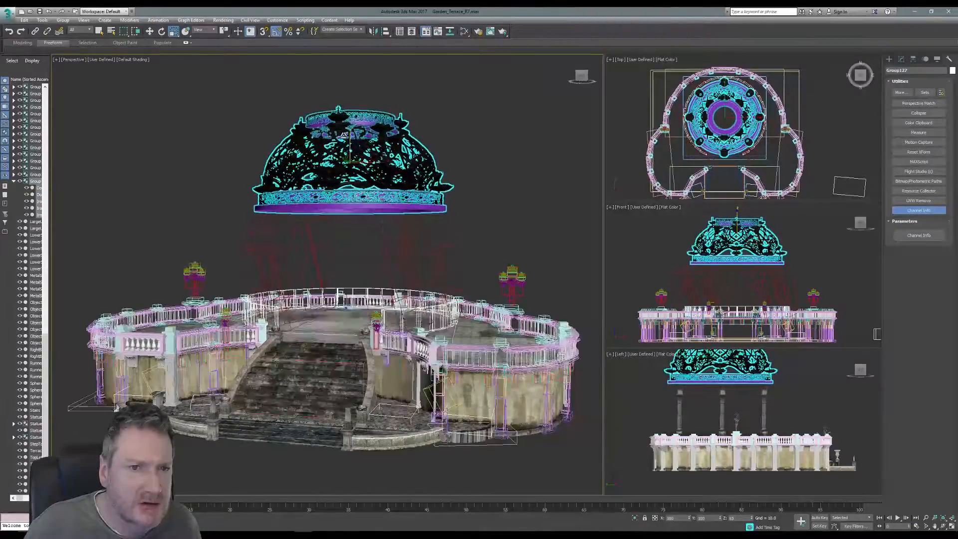
In an enlarged front view, lower the roof group onto the column tops, then return to all views and clear the selection
click(149, 31)
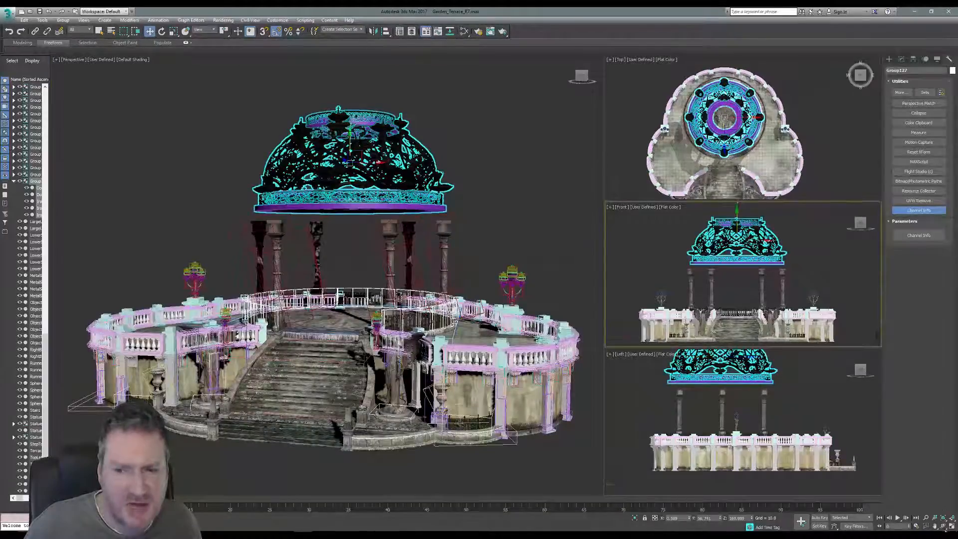
key(alt+w)
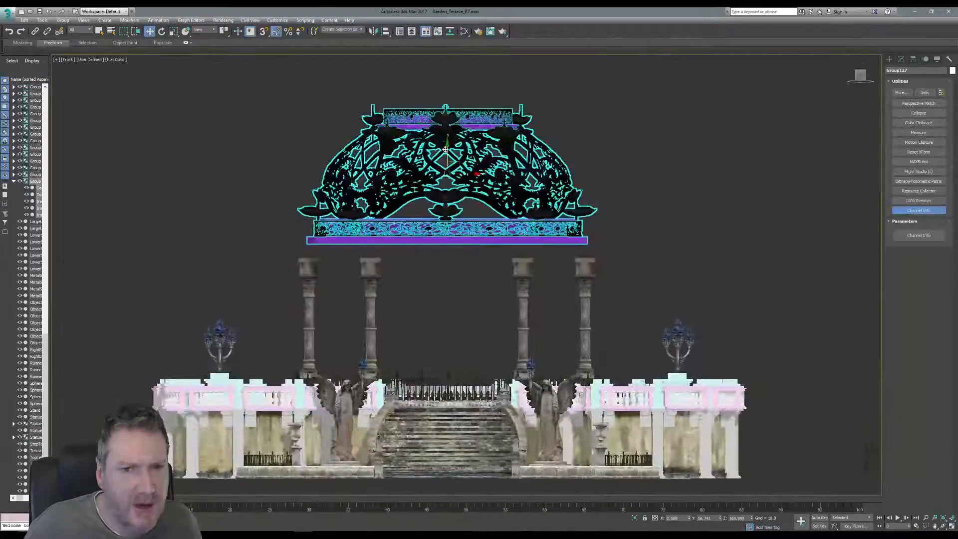
drag(446, 152, 450, 170)
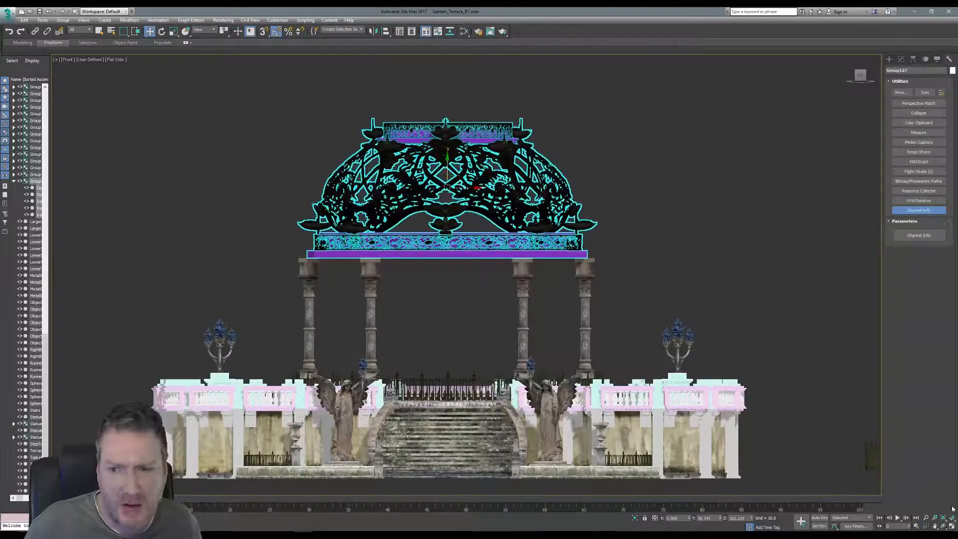
click(952, 527)
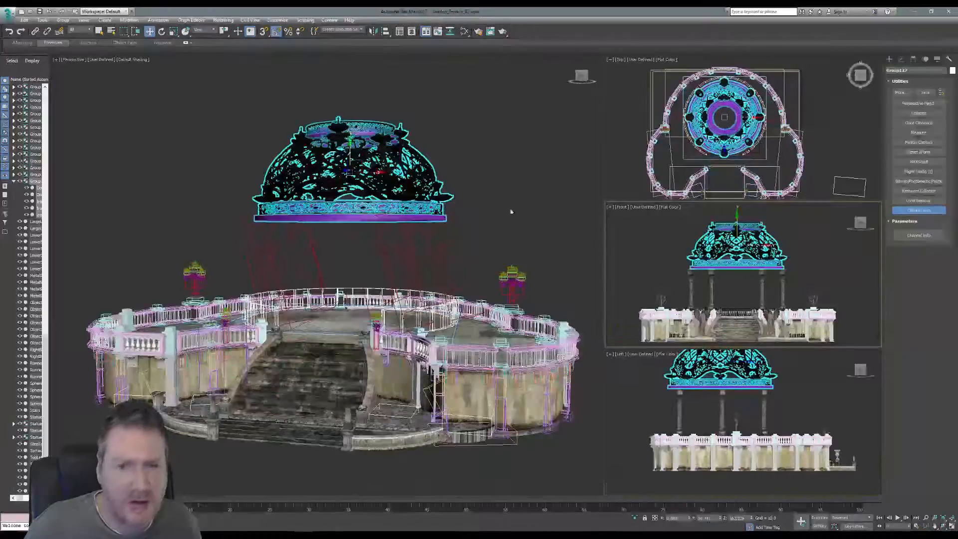
click(527, 193)
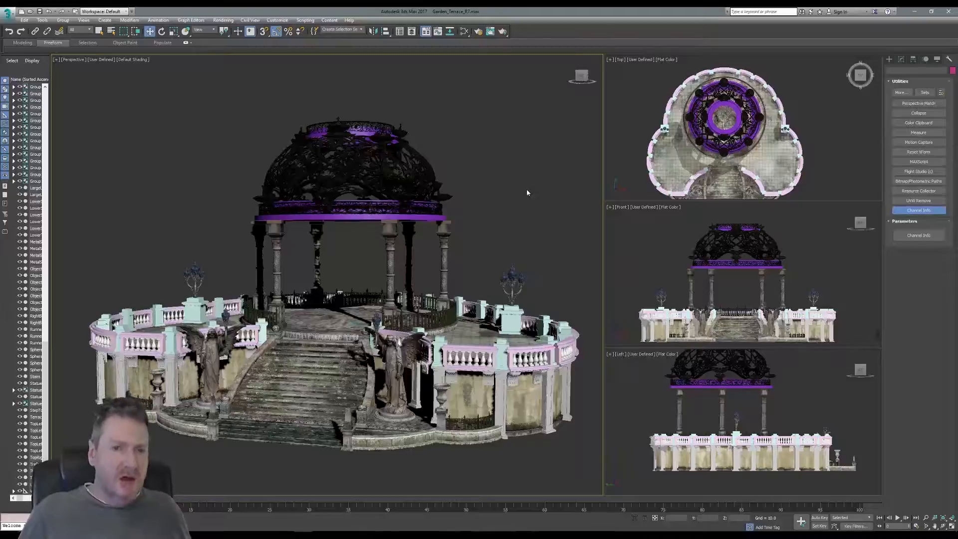
Examine the roofed pavilion in the perspective, top, front and left views, framing the whole terrace in each
mouse_move(523, 185)
middle_down()
mouse_move(509, 177)
mouse_move(521, 197)
middle_up()
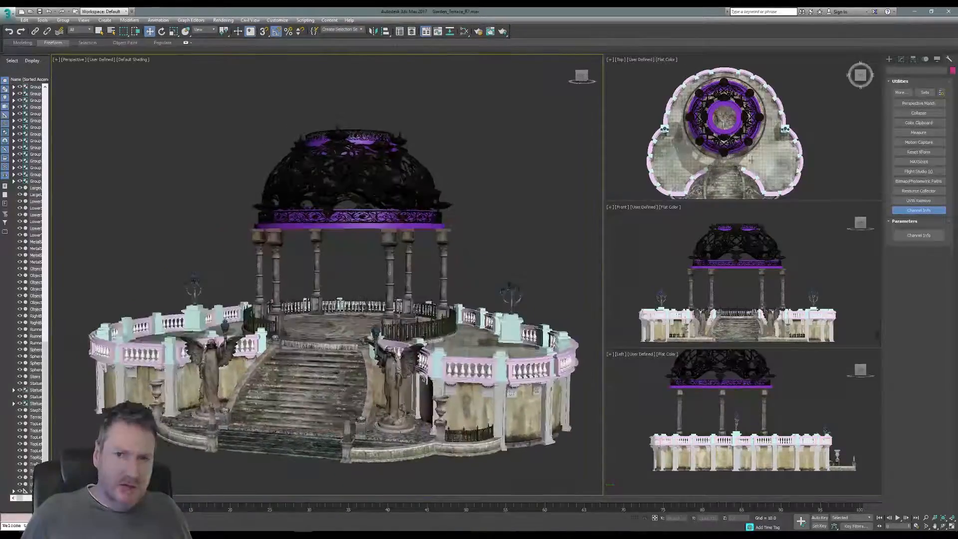
middle_drag(769, 150, 775, 136)
scroll(779, 145, down, 2)
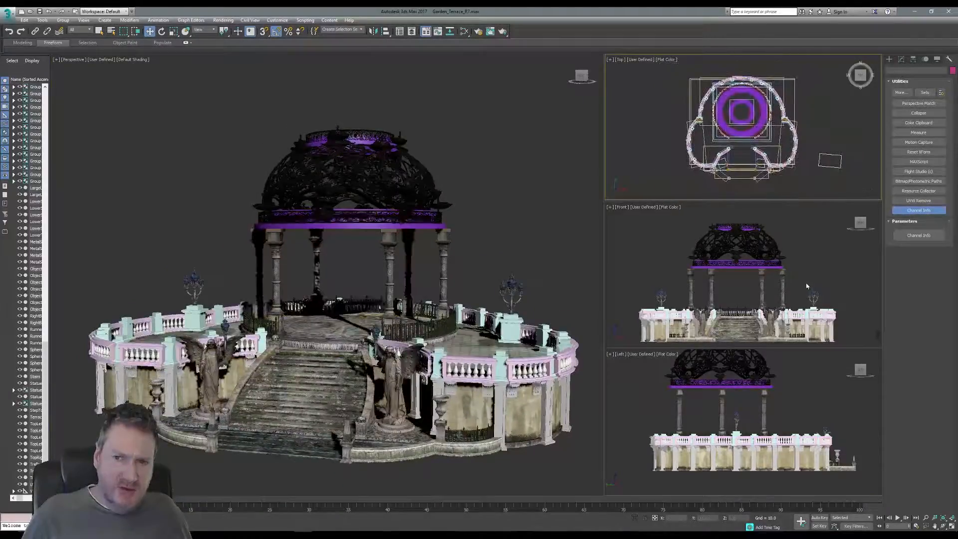
middle_drag(807, 285, 807, 281)
mouse_move(793, 413)
middle_down()
mouse_move(794, 423)
mouse_move(761, 424)
middle_up()
scroll(784, 413, down, 2)
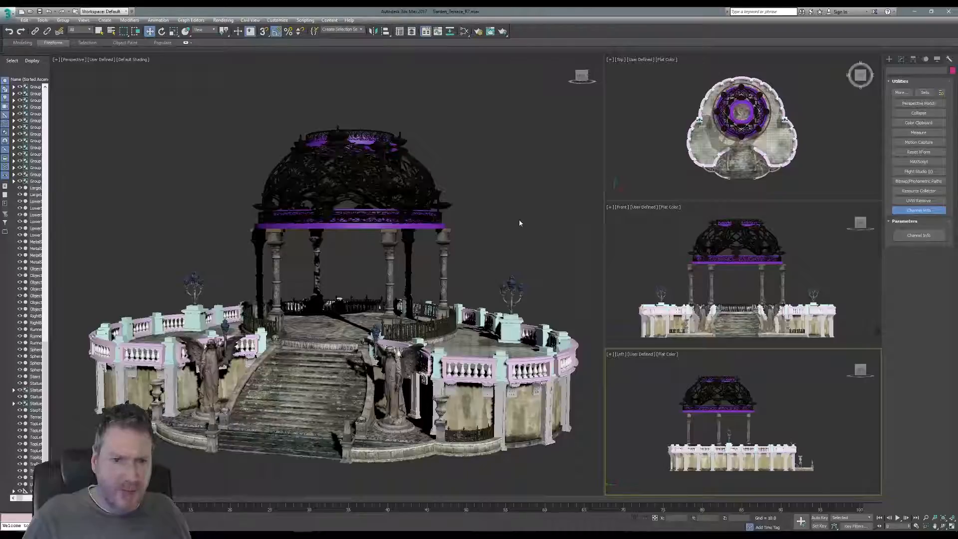
middle_drag(519, 223, 513, 222)
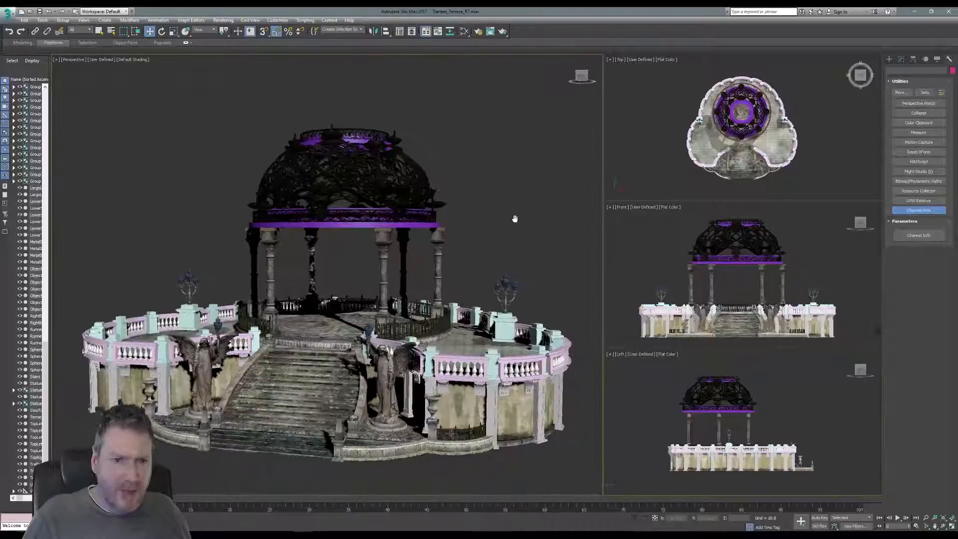
Save the scene under the new name Garden_Terrace_R8 in the Garden Terrace folder
click(8, 12)
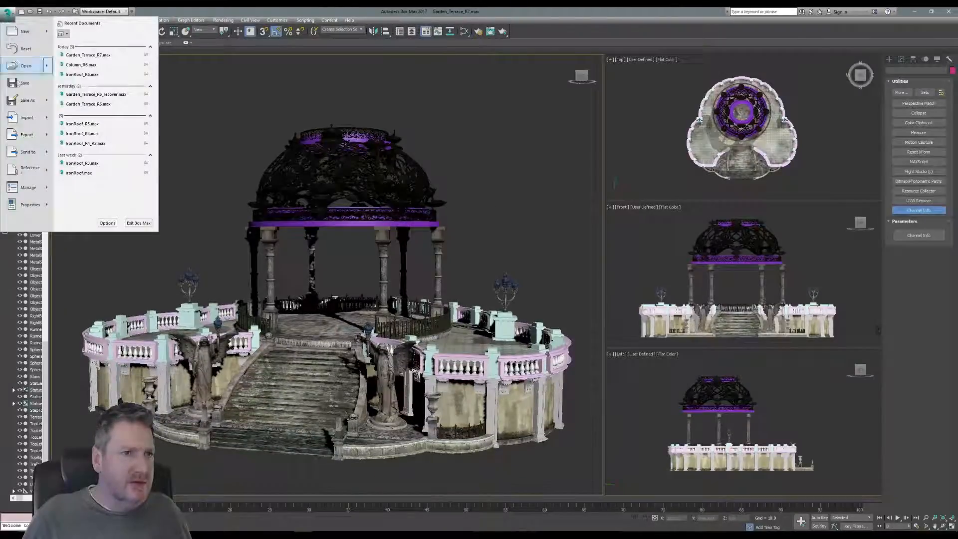
click(26, 101)
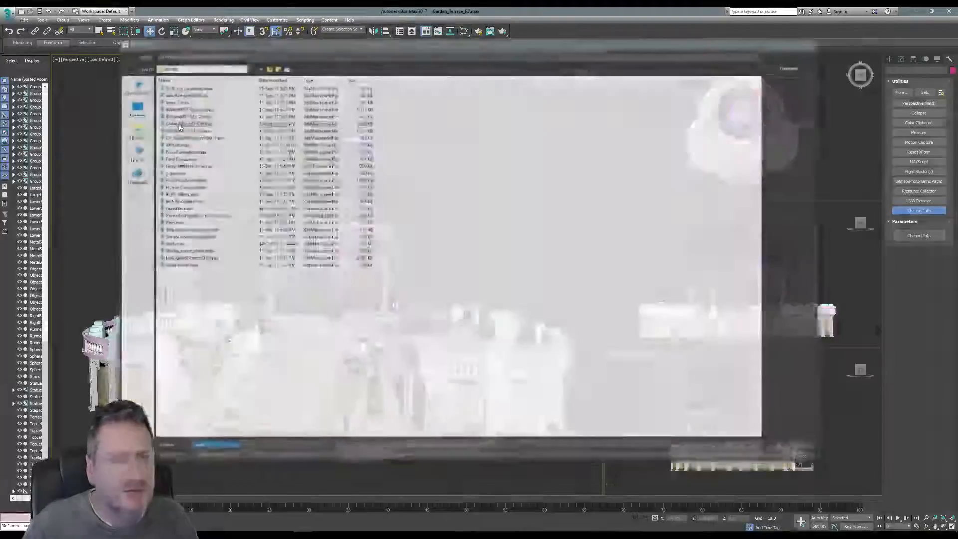
click(229, 56)
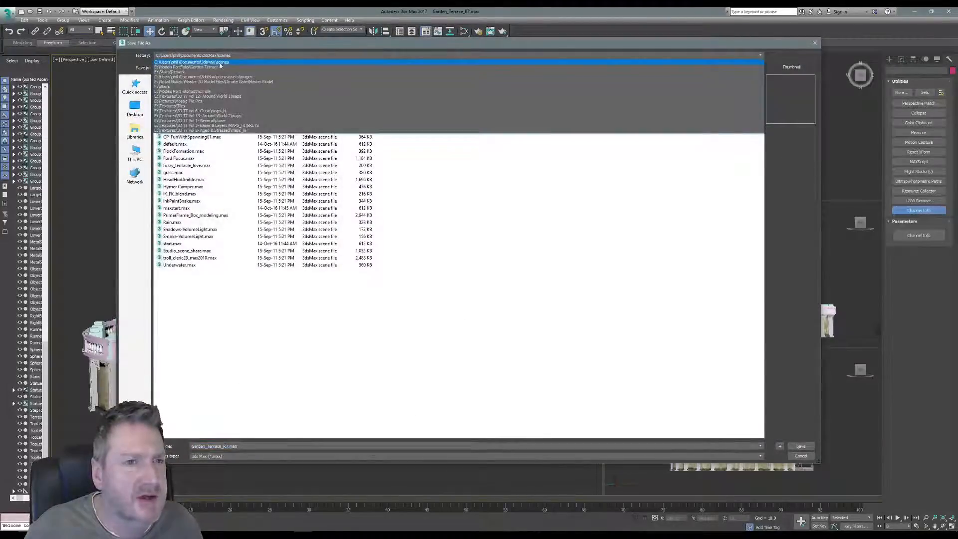
click(216, 67)
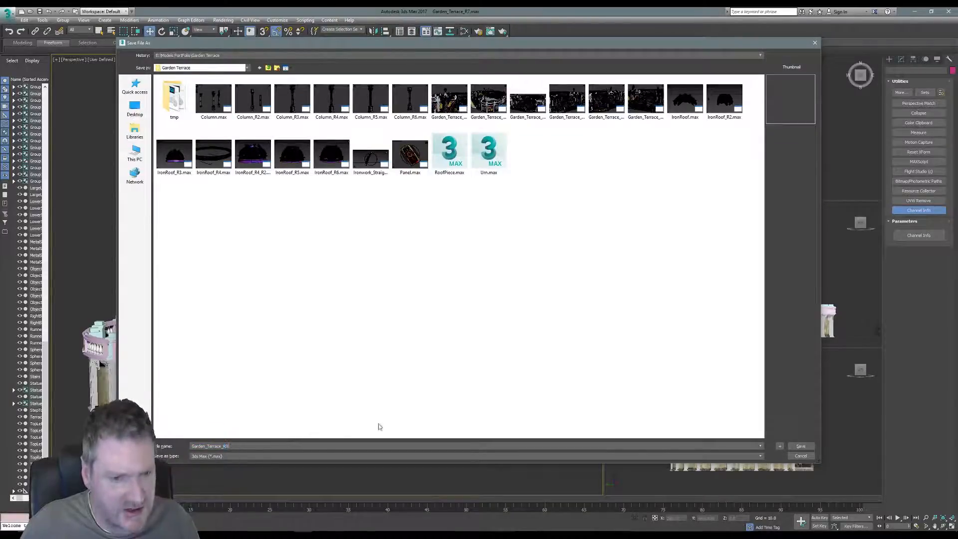
click(801, 446)
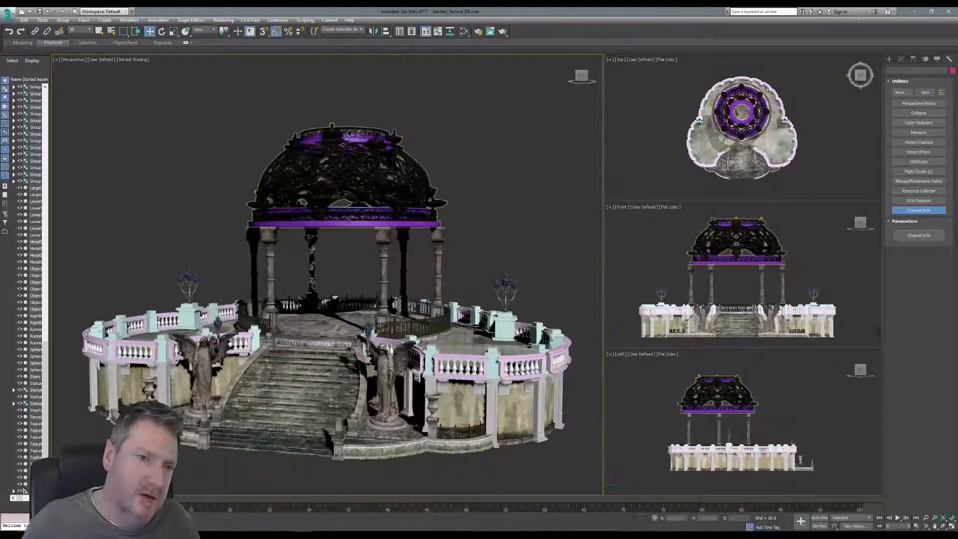
Ungroup the dome roof into its separate parts and clear the selection
click(348, 222)
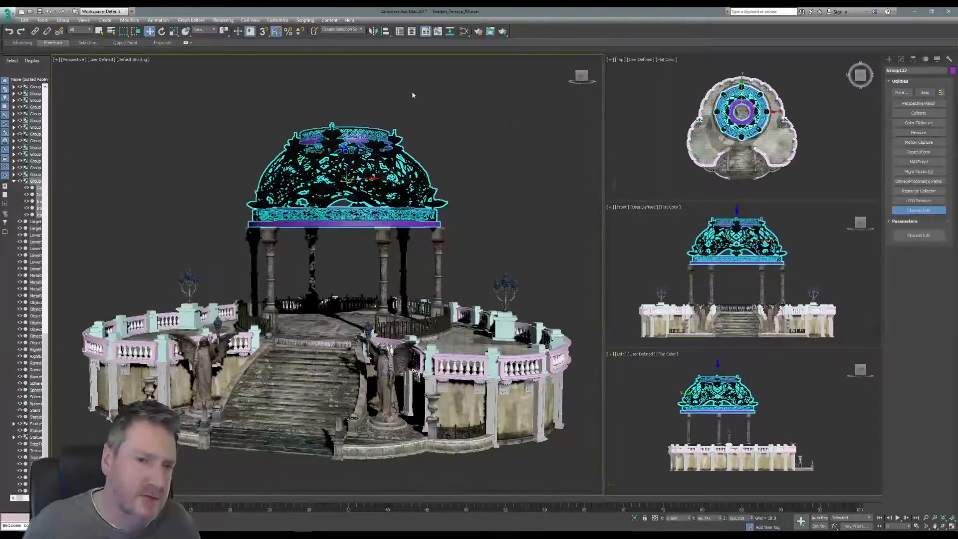
click(64, 24)
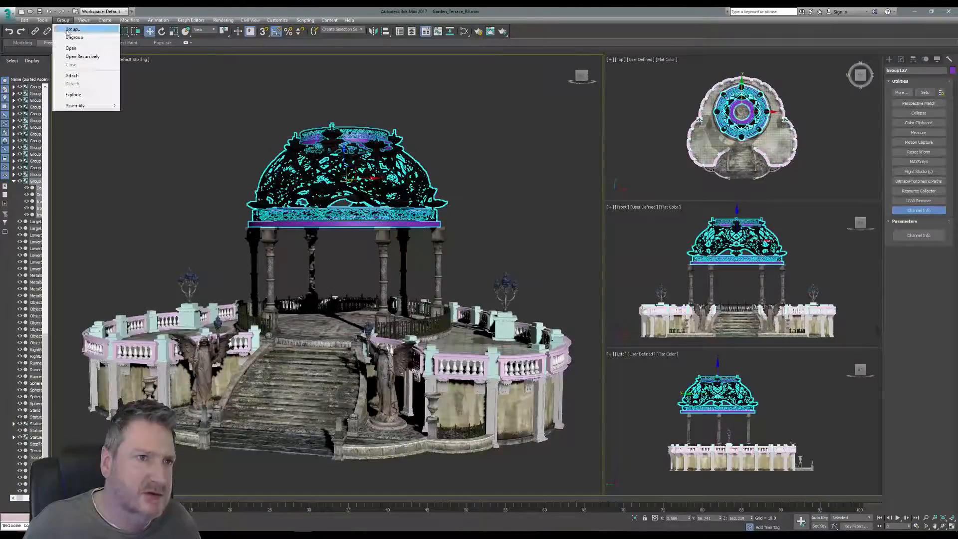
click(72, 37)
click(445, 142)
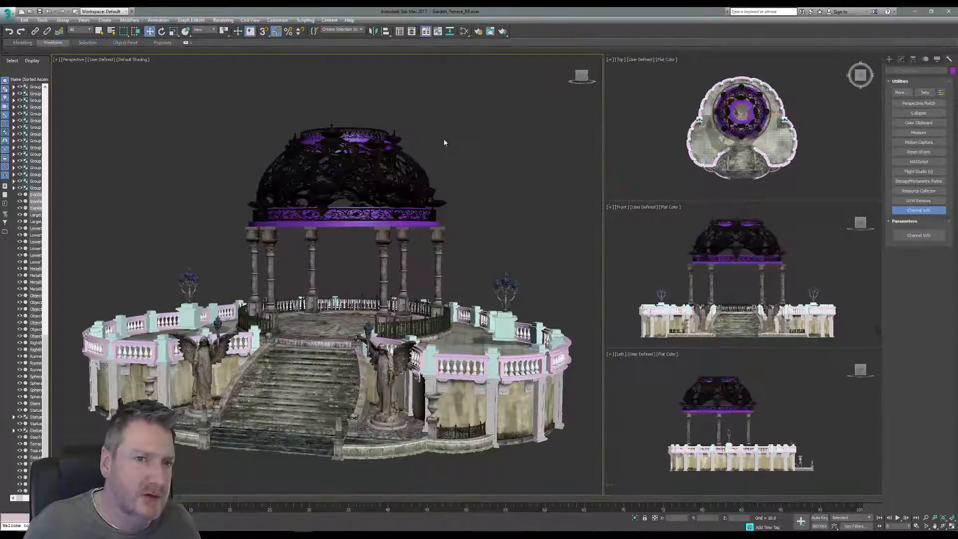
Assign the existing Standard material with the Map #22 stone bitmap to the dome's top ring, then close the Slate Material Editor
click(371, 140)
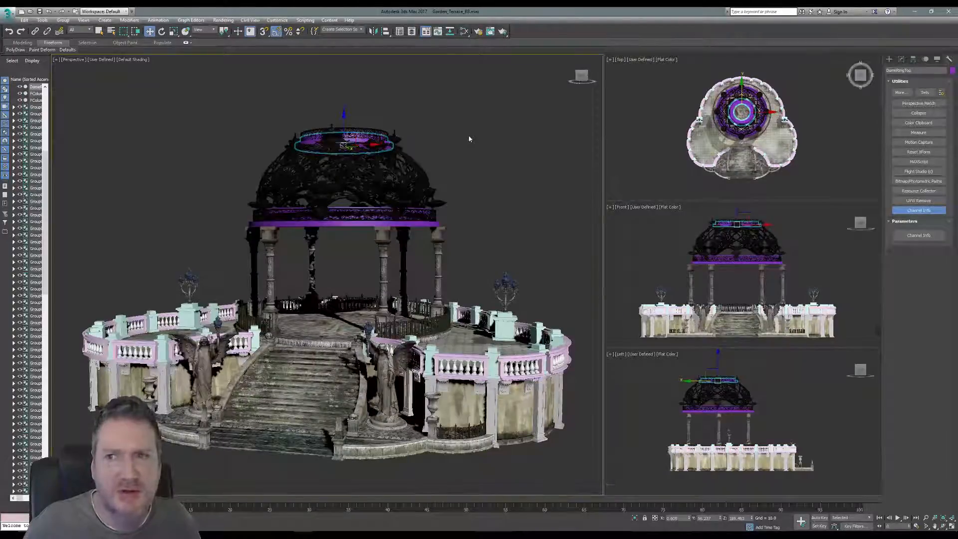
click(924, 71)
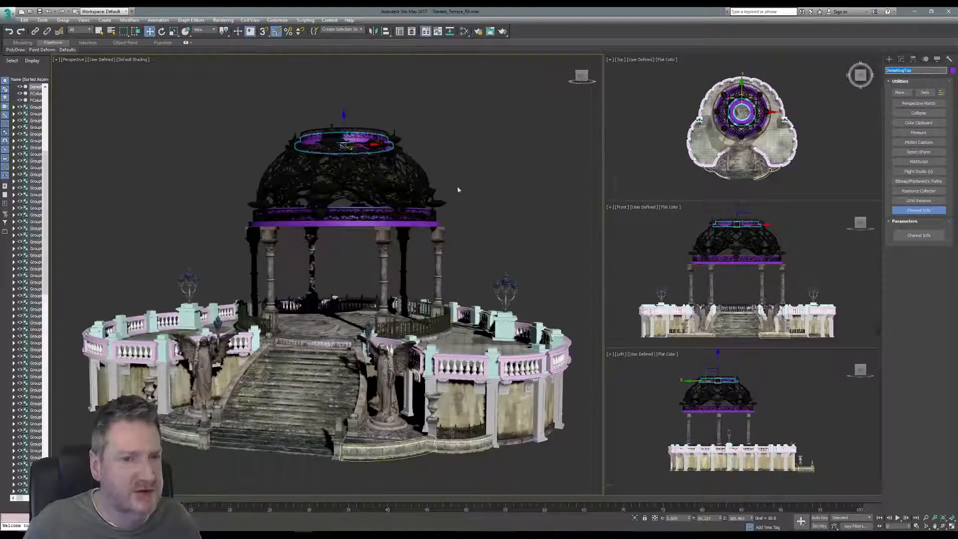
click(464, 32)
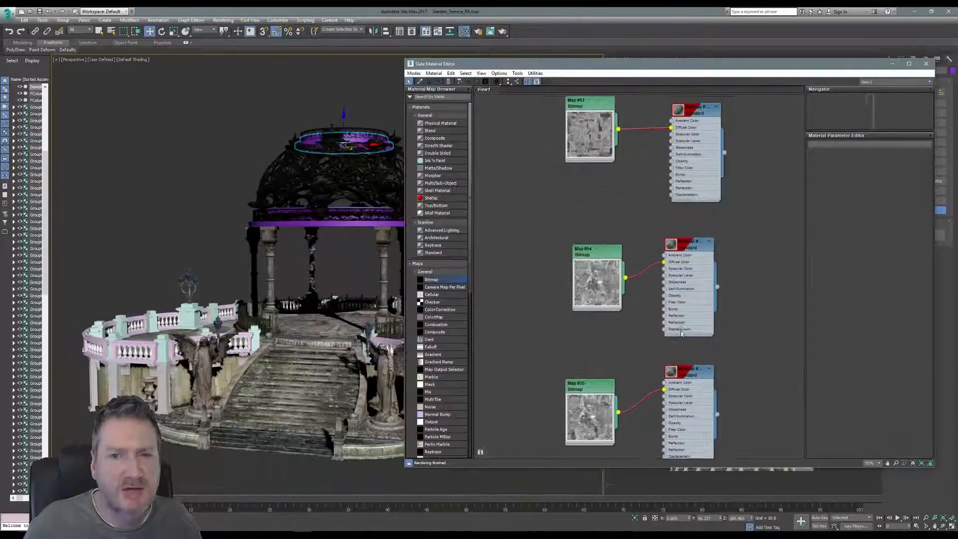
scroll(681, 331, down, 5)
scroll(674, 342, down, 2)
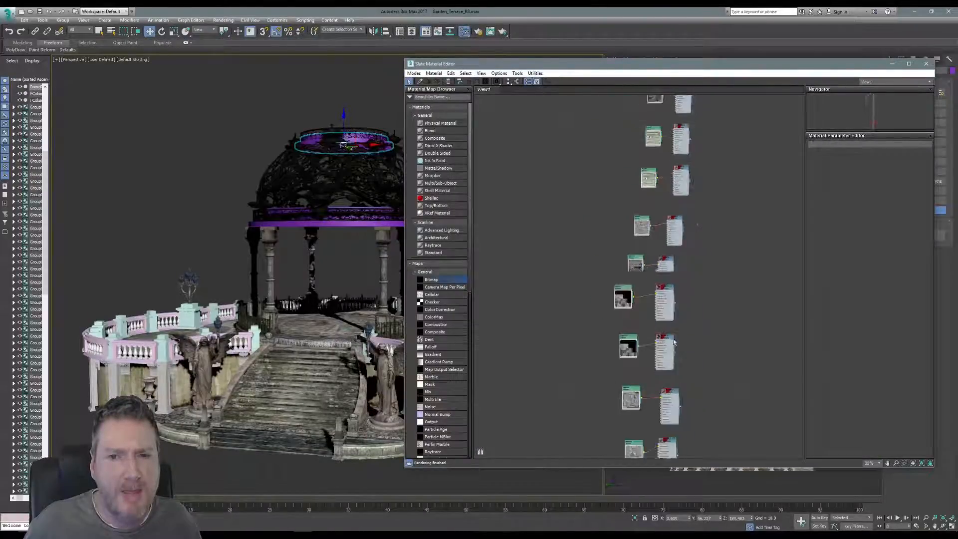
scroll(669, 370, up, 2)
scroll(600, 299, up, 5)
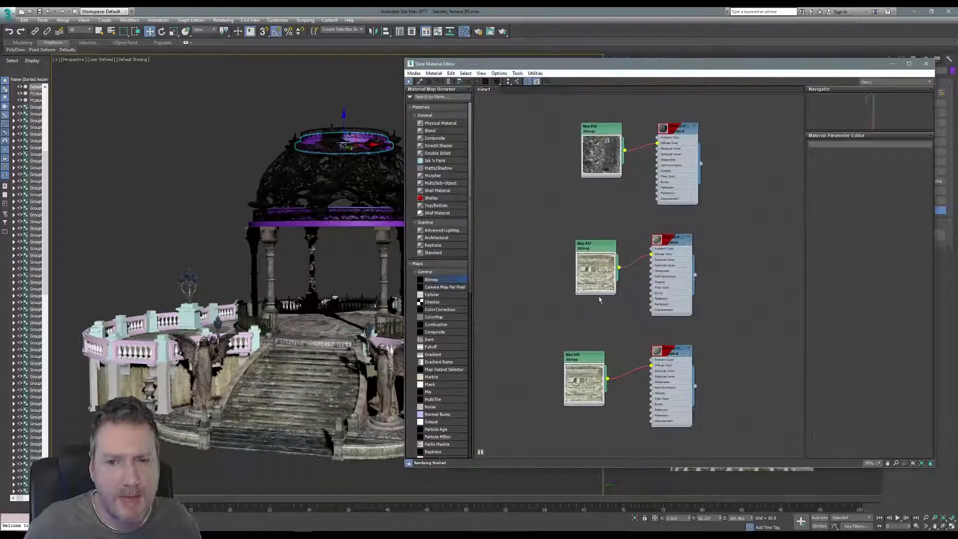
scroll(599, 300, down, 3)
middle_drag(635, 235, 643, 393)
middle_drag(610, 152, 592, 381)
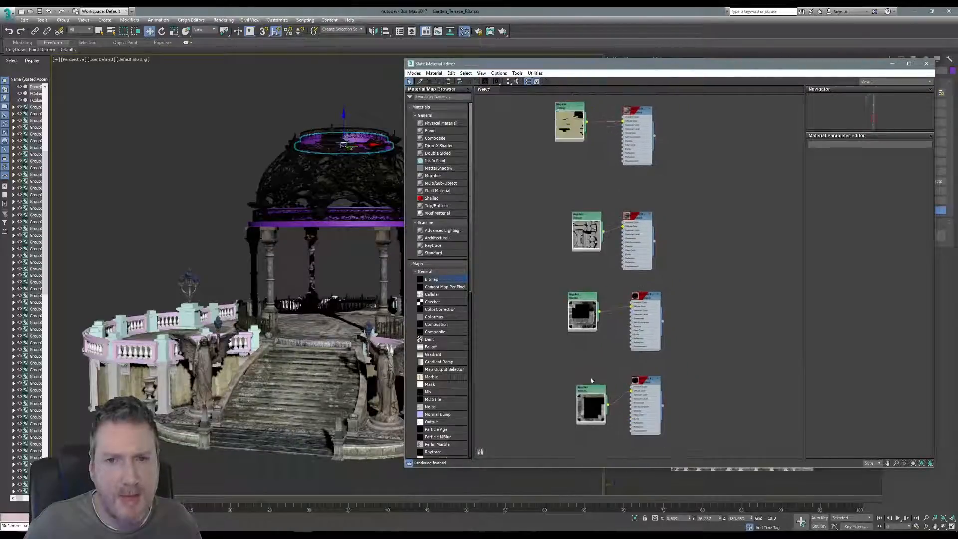
middle_drag(590, 192, 582, 379)
middle_drag(582, 160, 573, 311)
middle_drag(588, 136, 581, 227)
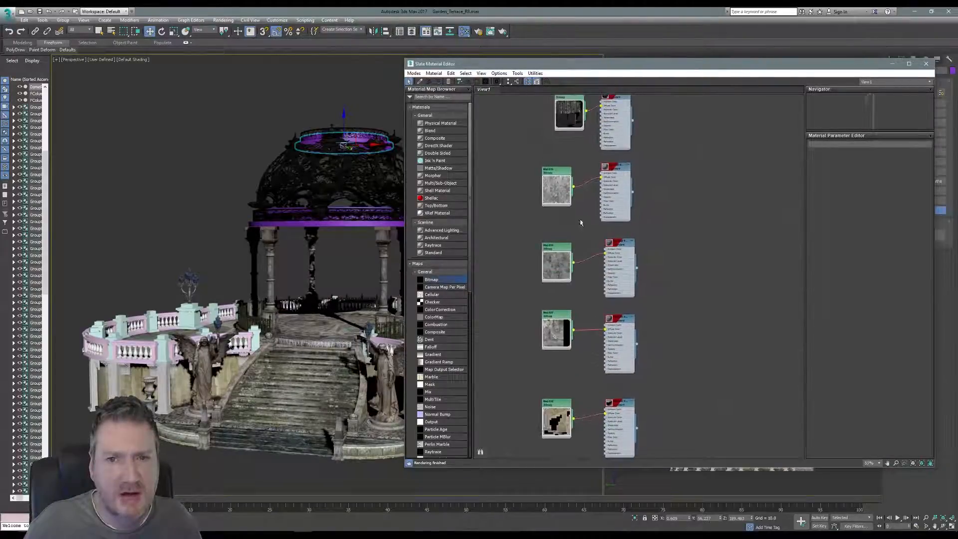
scroll(581, 222, up, 5)
click(638, 157)
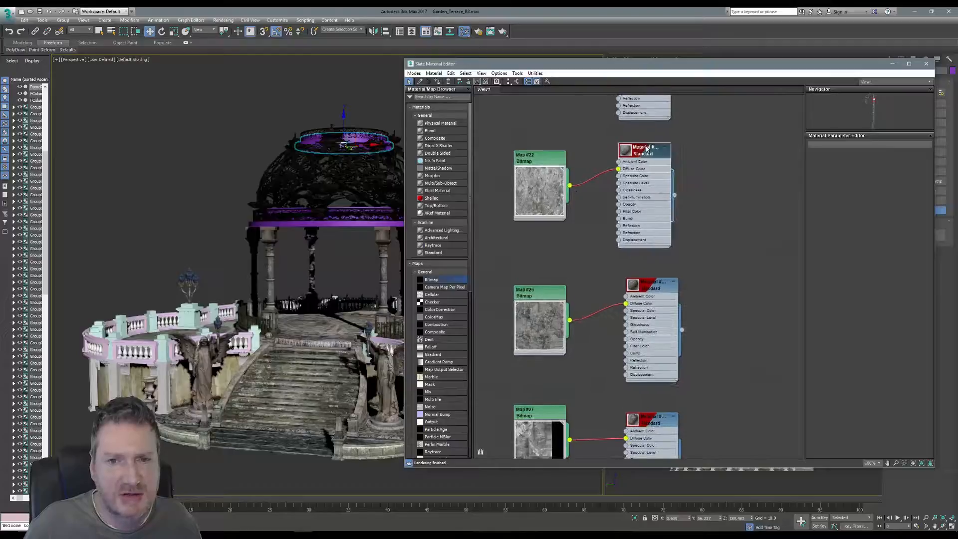
right_click(644, 151)
click(657, 163)
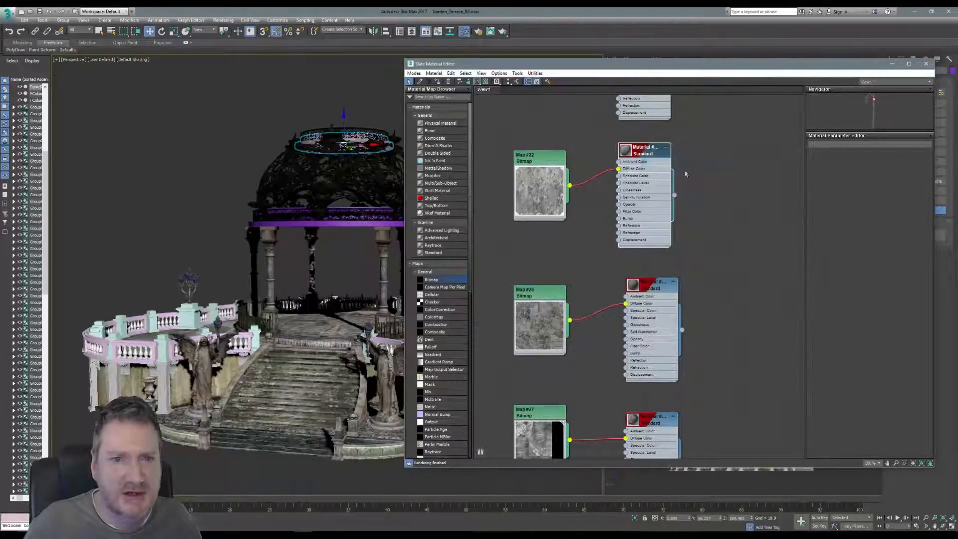
click(926, 64)
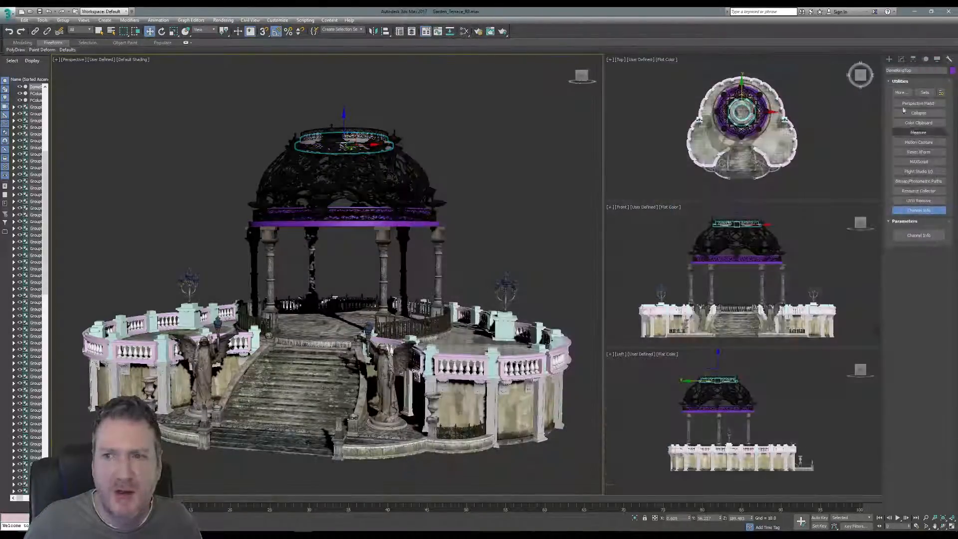
Add a UVW Map modifier to the dome's top ring with capped cylindrical mapping and a V tile of 0.11
click(901, 59)
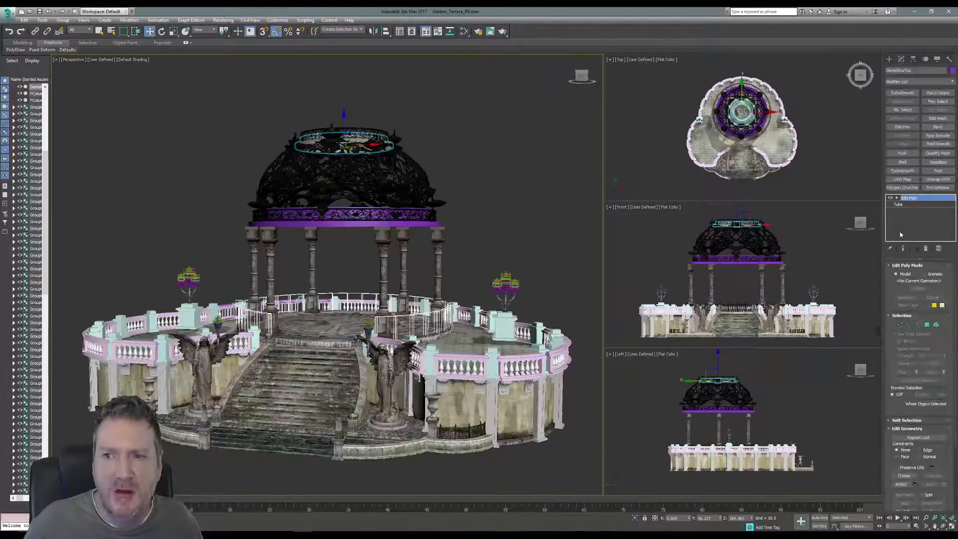
click(902, 180)
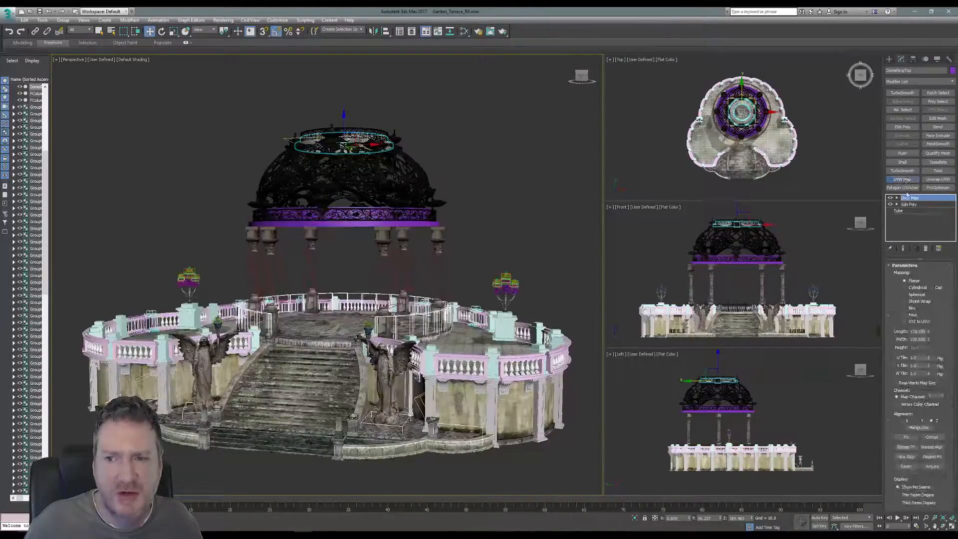
click(917, 288)
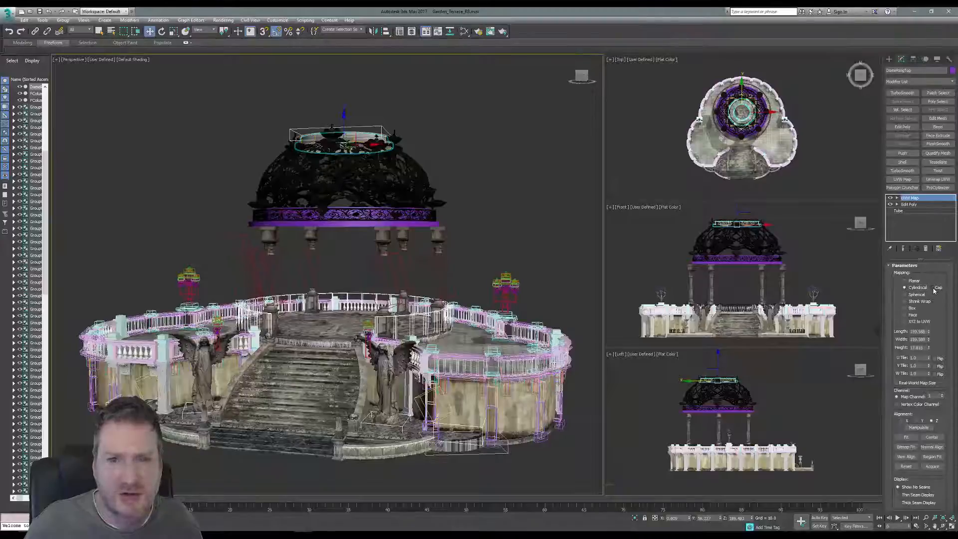
scroll(427, 274, up, 10)
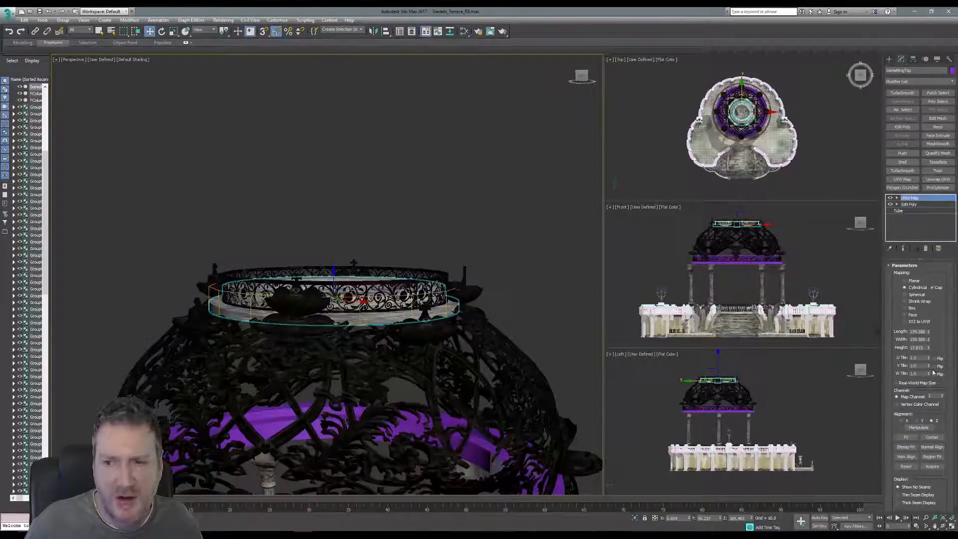
drag(929, 367, 862, 378)
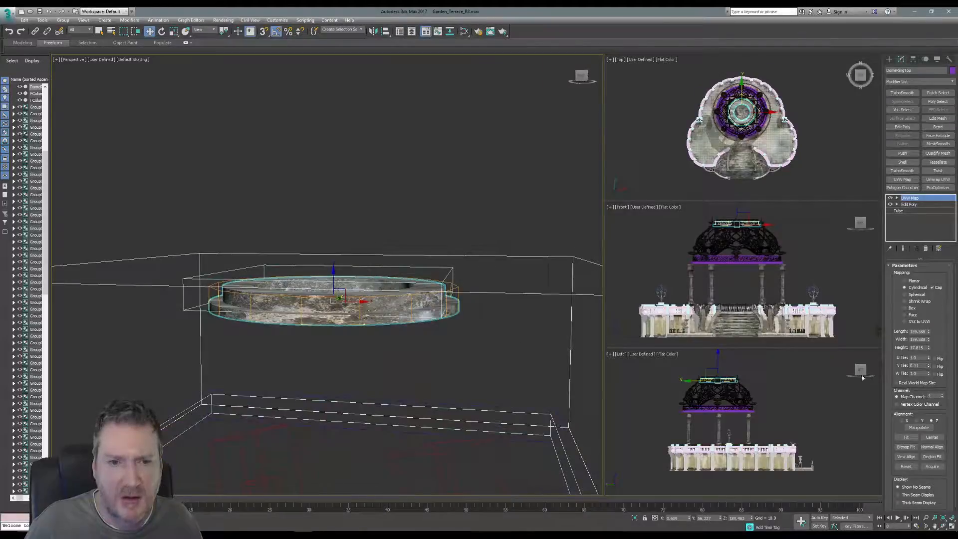
middle_drag(409, 206, 412, 131)
scroll(436, 194, up, 3)
scroll(434, 215, down, 5)
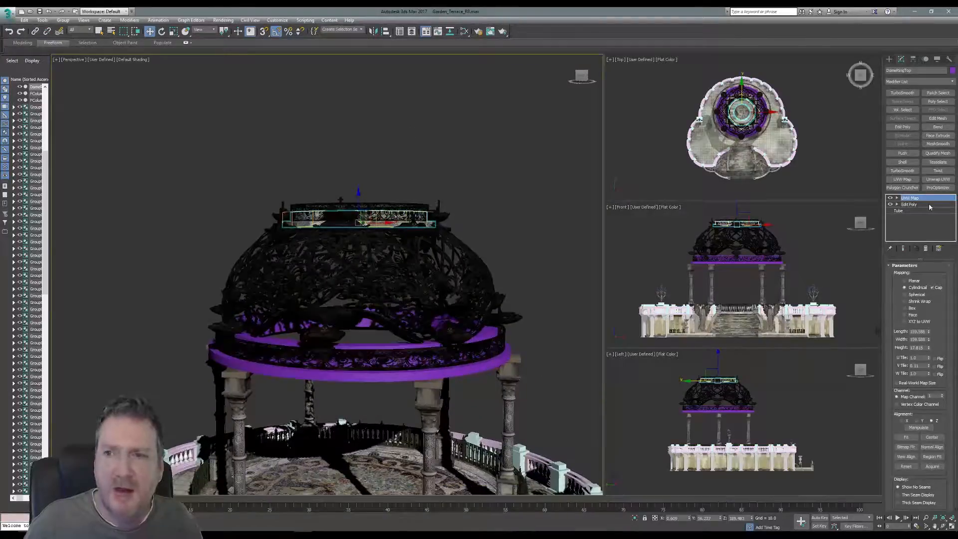
Add an Unwrap UVW modifier to the top ring and set it to map channel 2
click(938, 180)
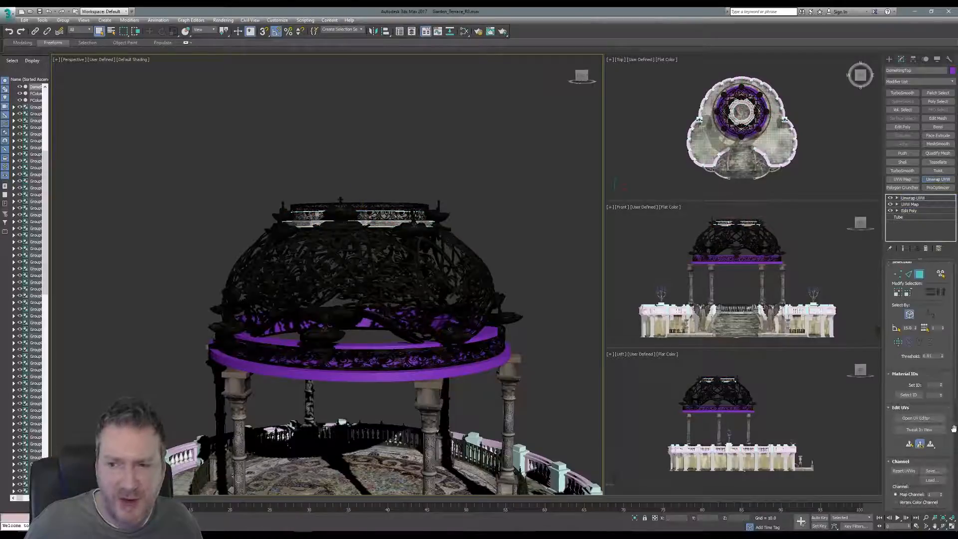
scroll(946, 455, down, 2)
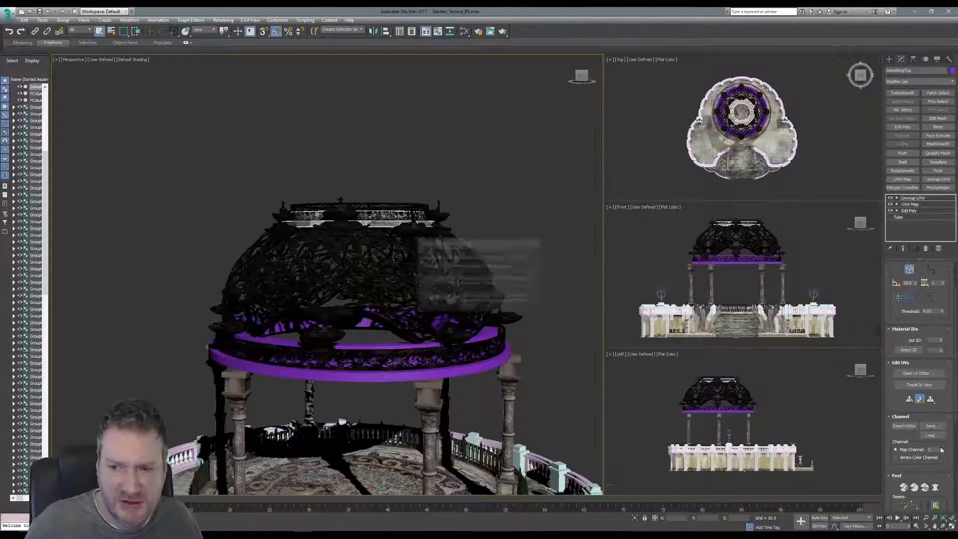
click(439, 280)
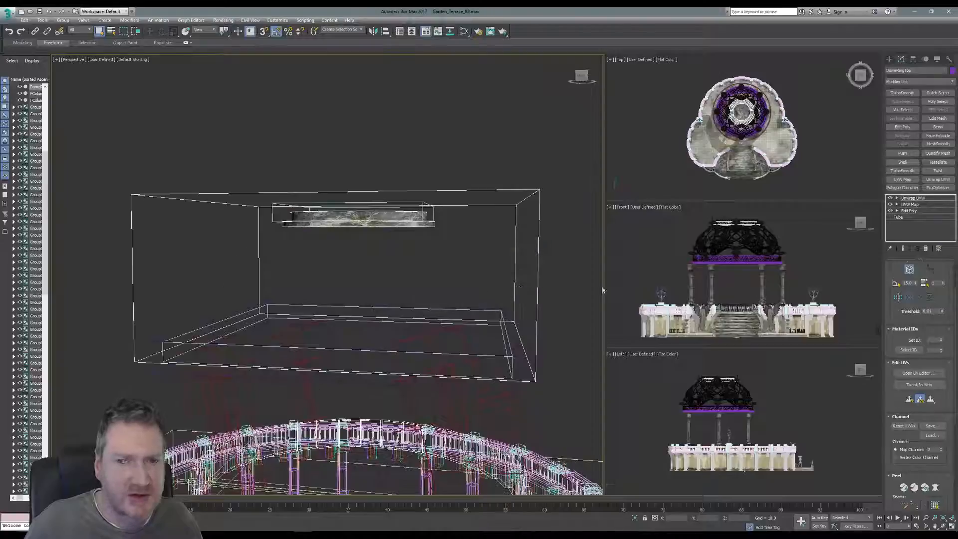
Flatten-map all of the top ring's UVs in the UV editor, then close the editor and leave sub-object selection
click(917, 373)
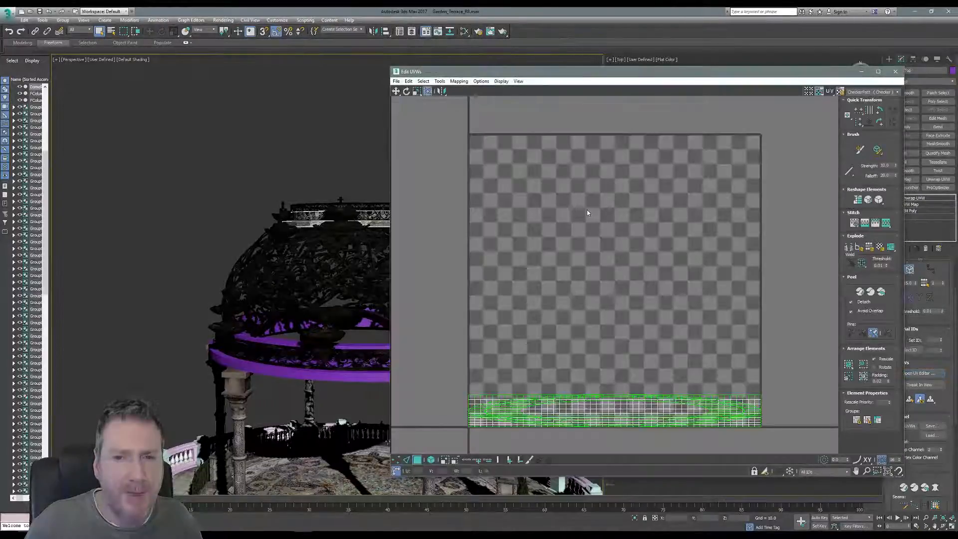
middle_drag(568, 307, 573, 231)
scroll(501, 308, down, 2)
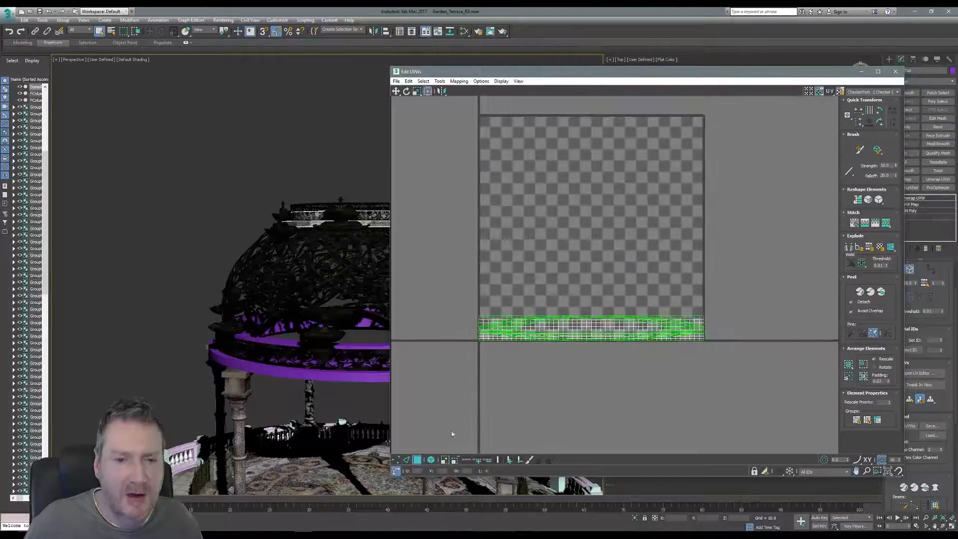
click(431, 459)
key(ctrl+a)
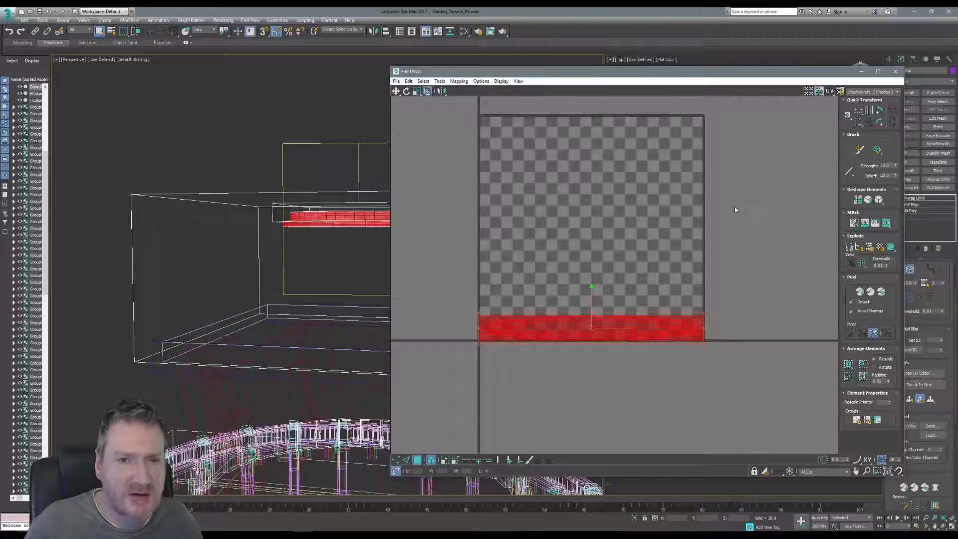
click(460, 81)
click(430, 90)
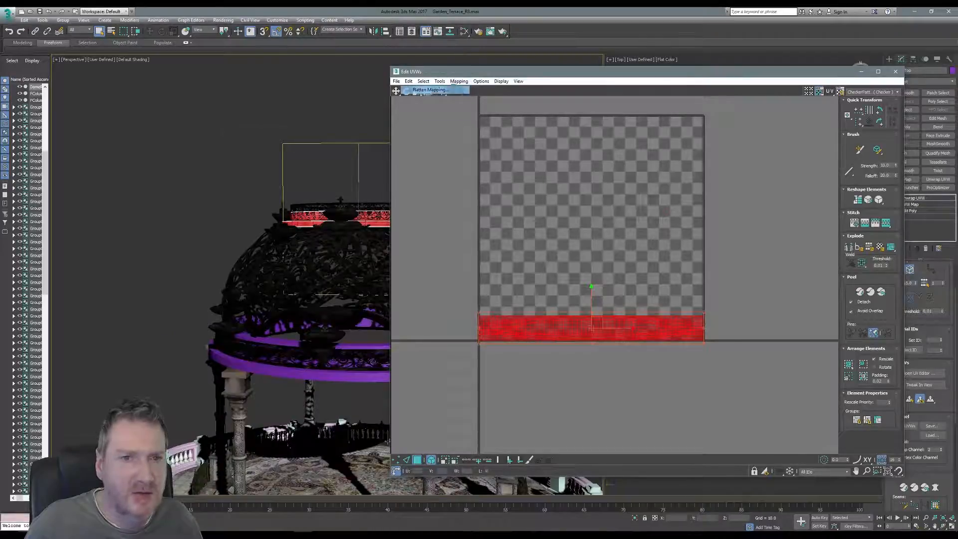
click(316, 181)
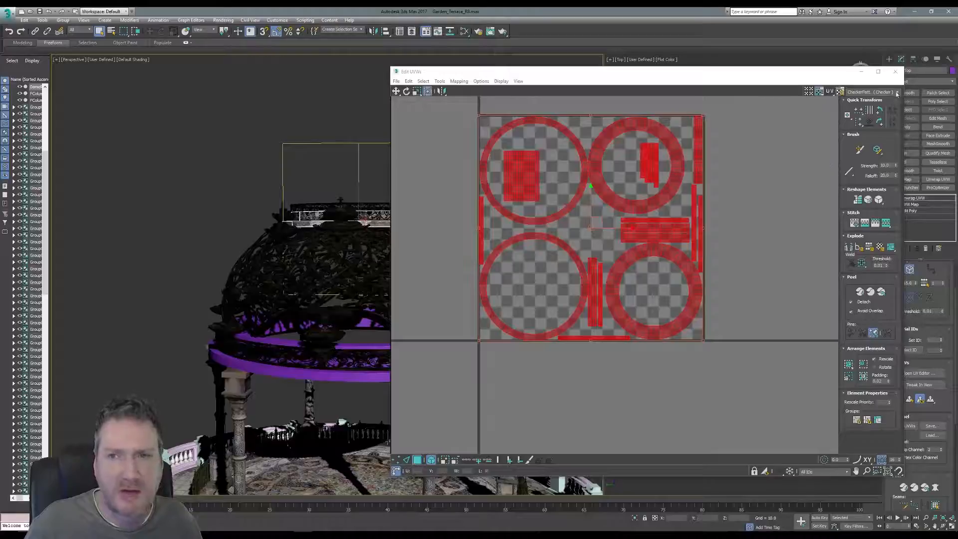
click(896, 71)
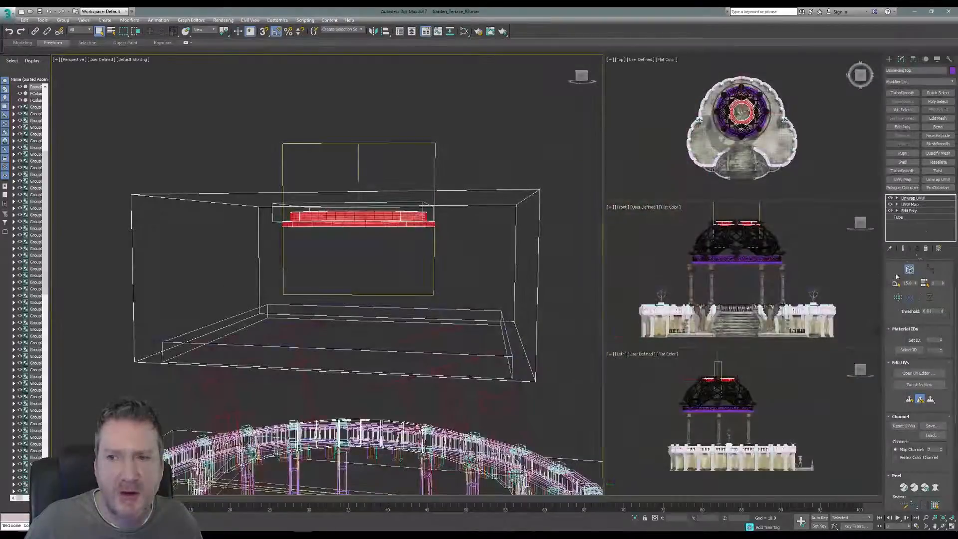
click(924, 198)
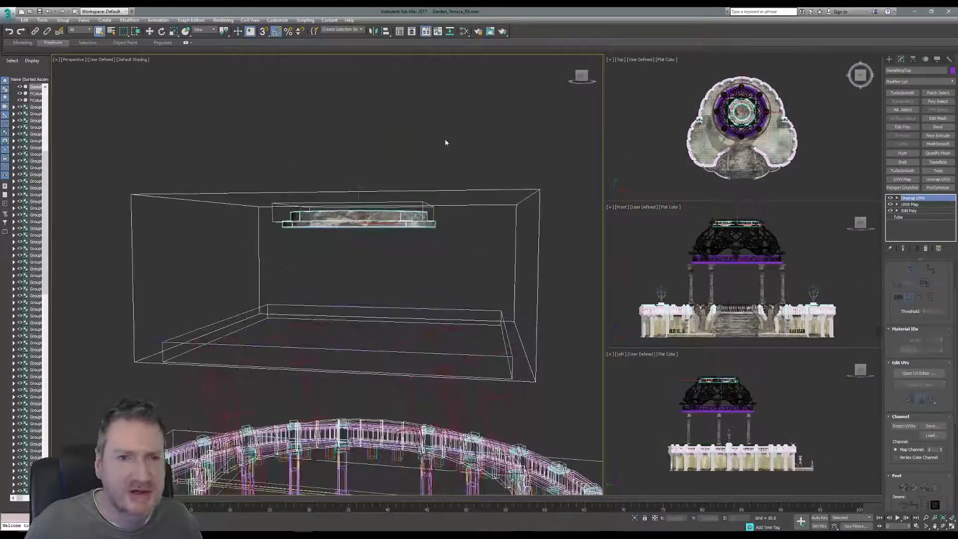
Set up Render To Texture for the top ring with existing mapping channel 2 and a DiffuseMap output element
click(223, 20)
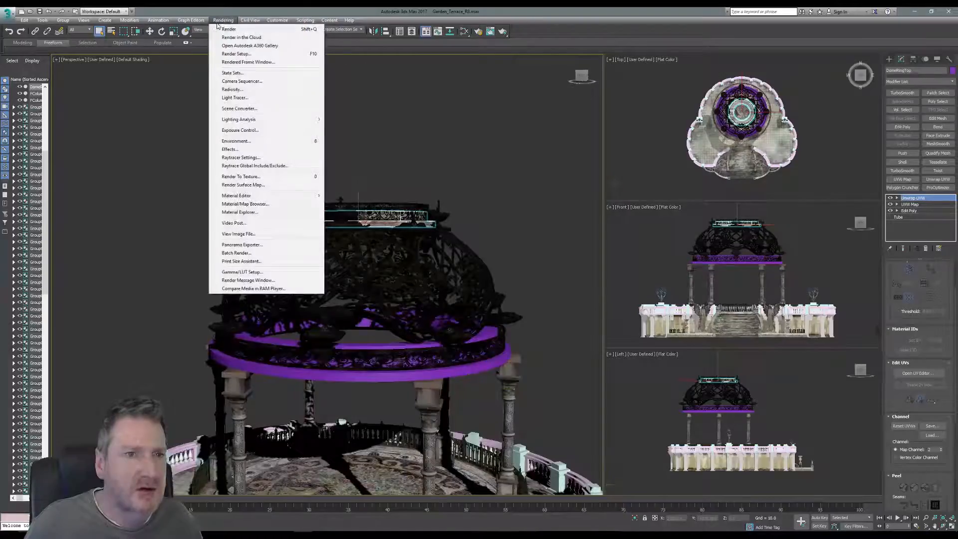
click(244, 176)
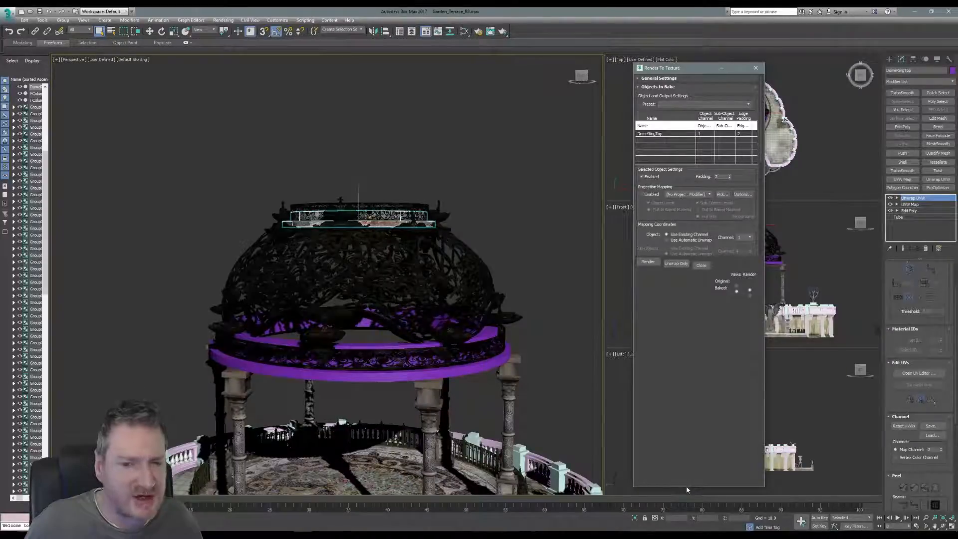
drag(687, 489, 687, 487)
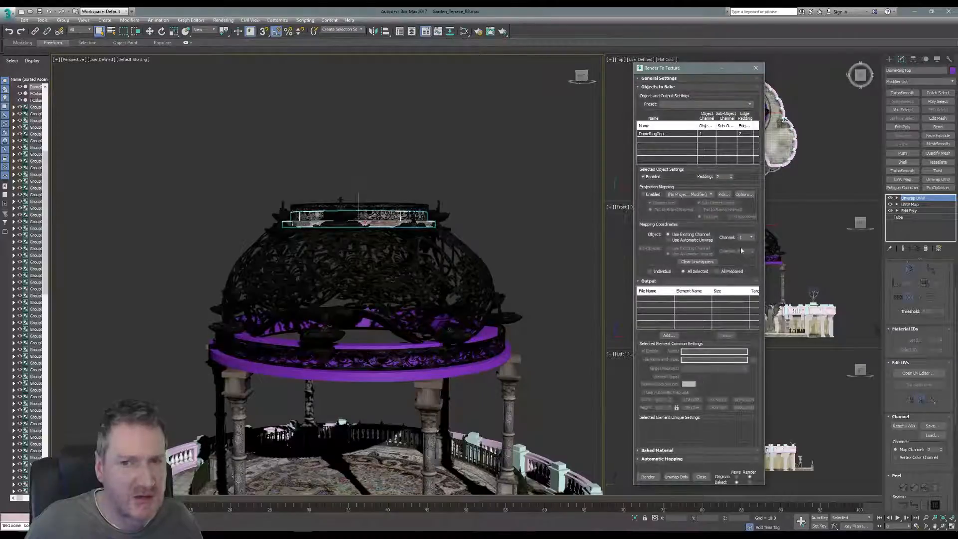
click(751, 236)
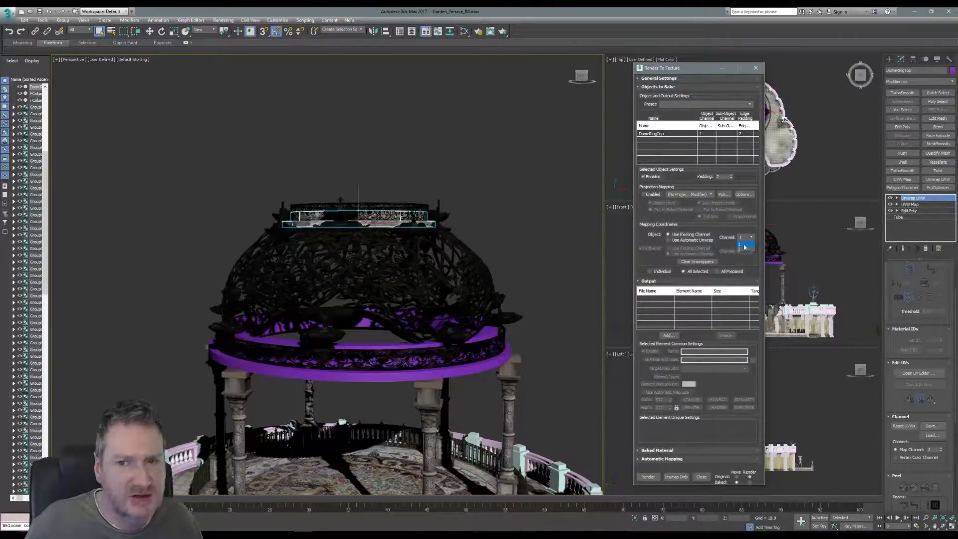
click(669, 336)
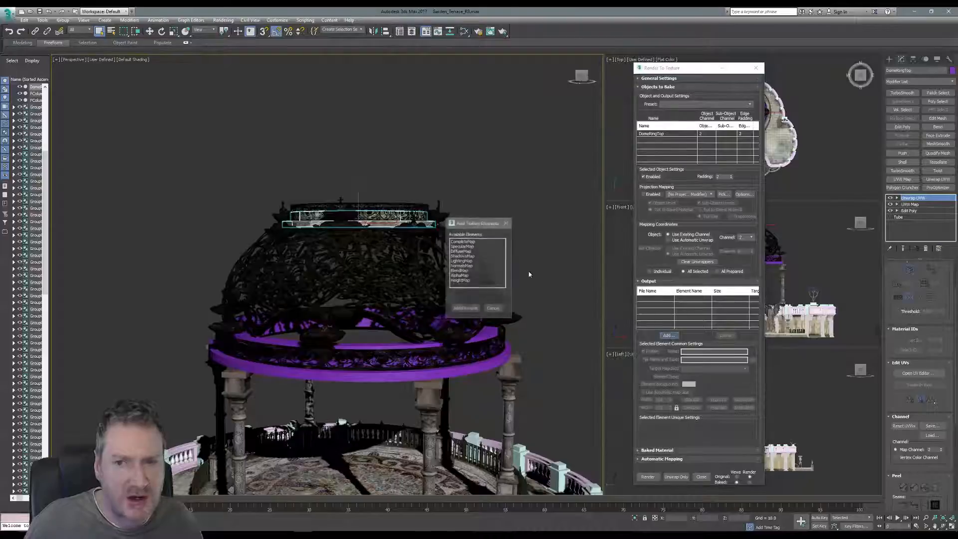
click(461, 251)
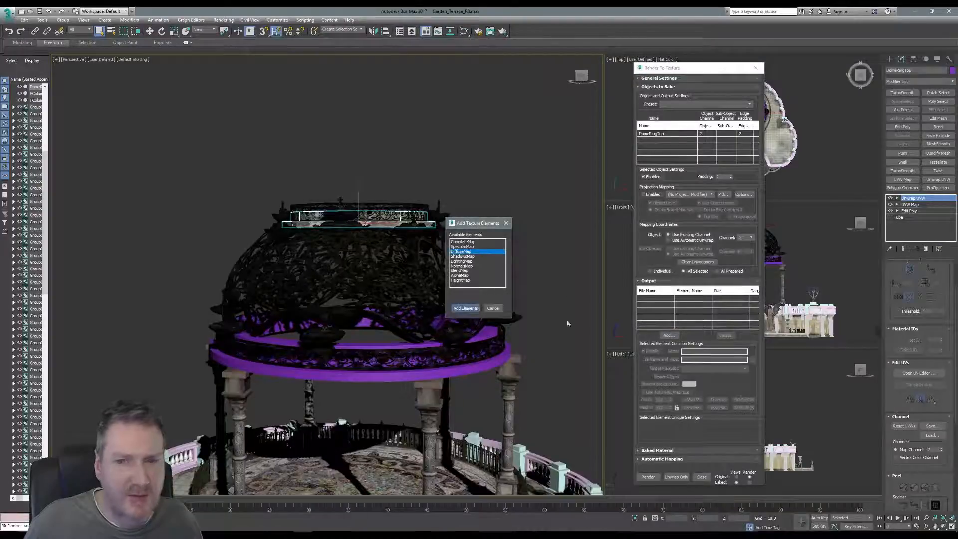
click(465, 308)
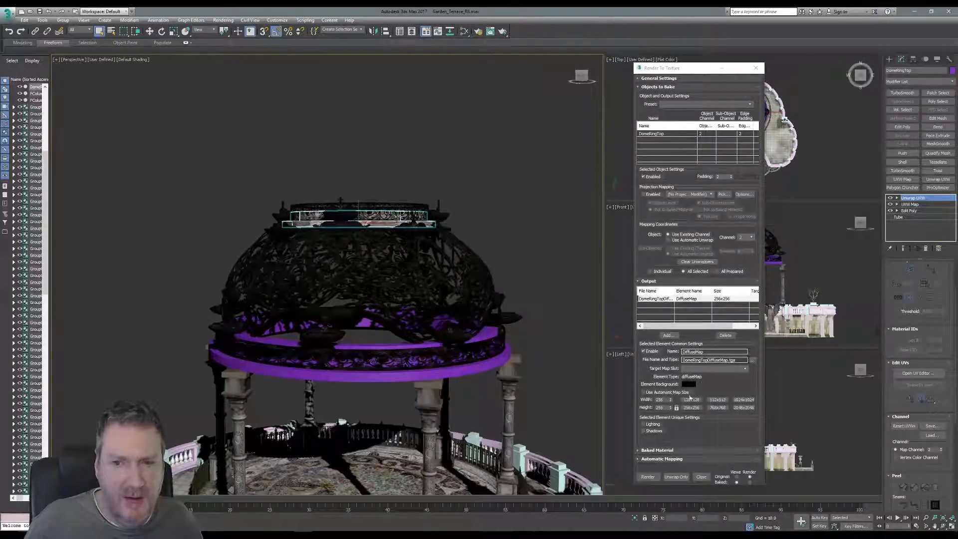
Set the DiffuseMap output size to 2048 by 2048 pixels
double_click(659, 400)
text(2048)
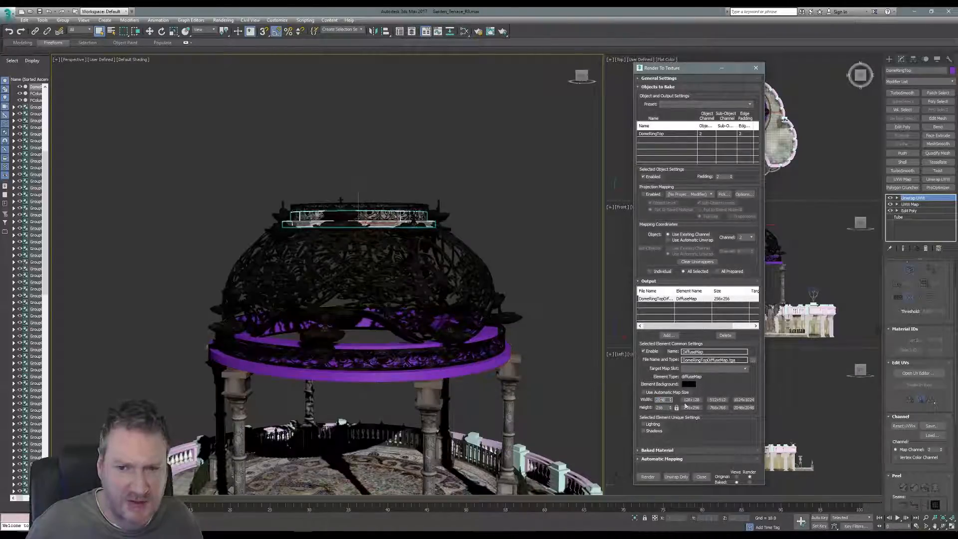
drag(666, 409, 646, 408)
text(2048)
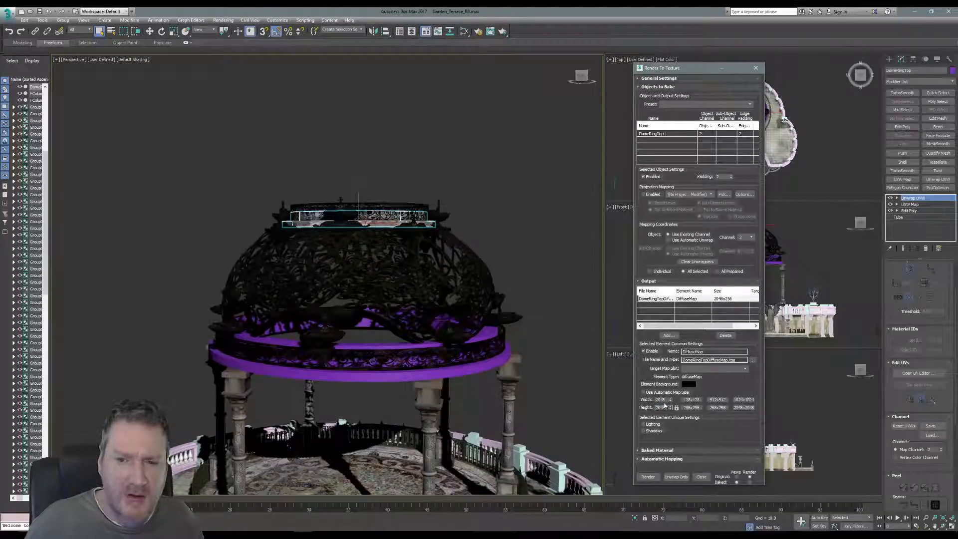
key(Return)
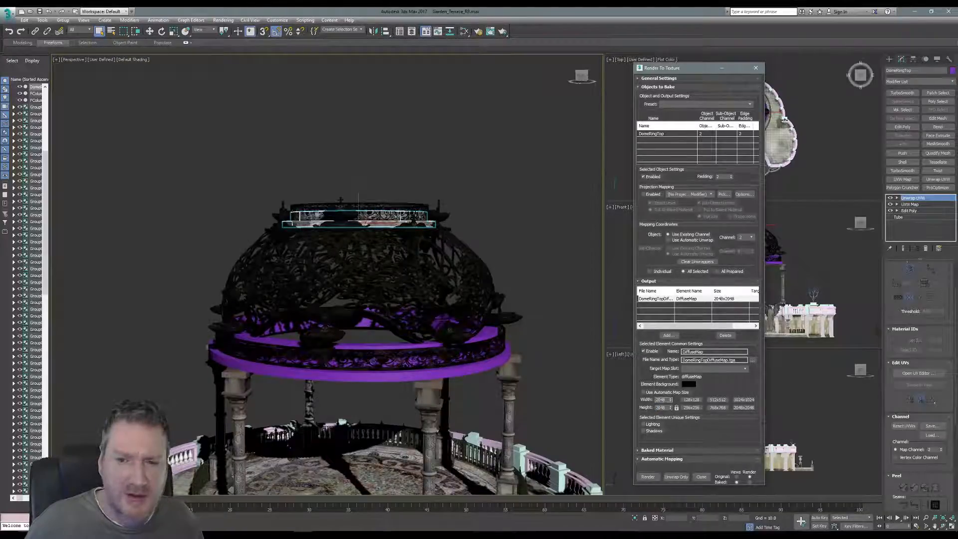
Set the diffuse map's output file to a Targa image named DomeRingTop in the Rework folder
click(753, 360)
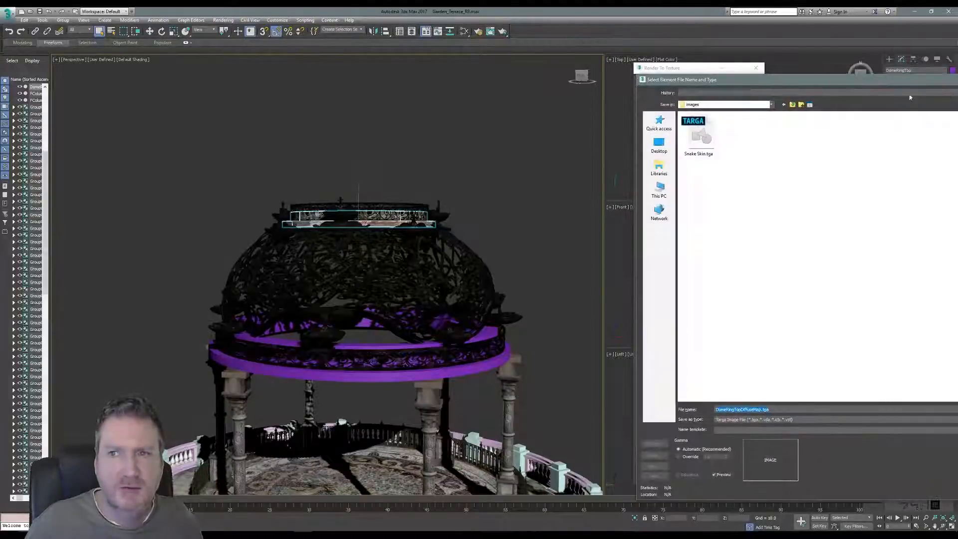
drag(894, 81, 383, 75)
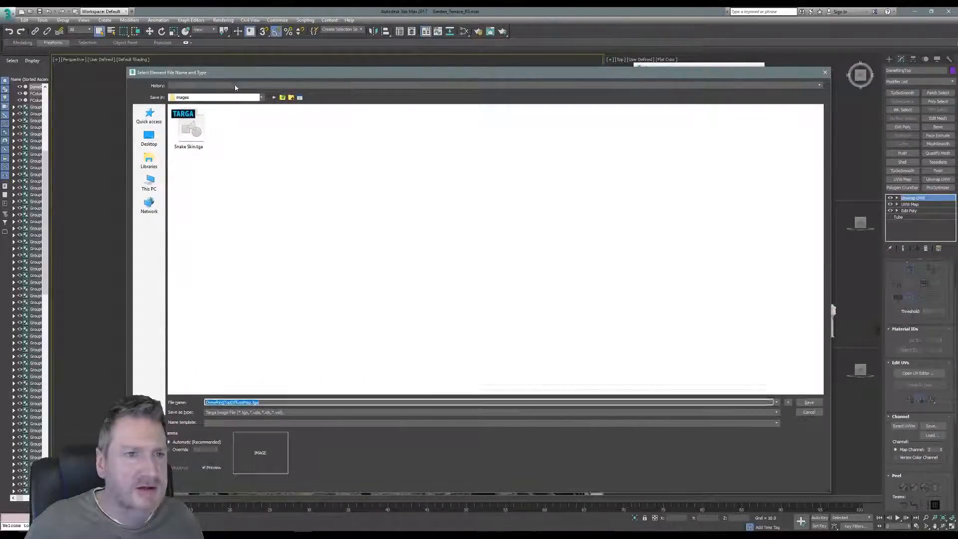
click(235, 87)
click(213, 109)
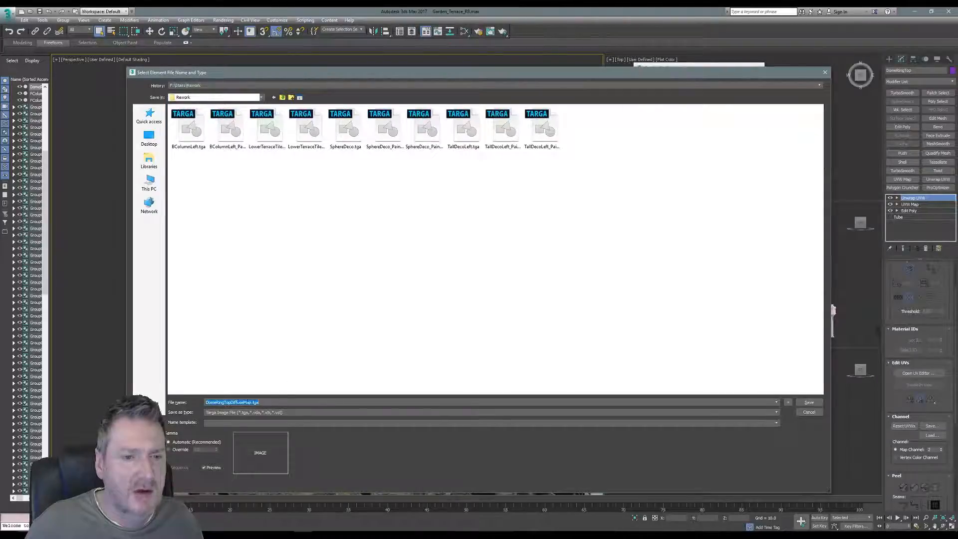
click(239, 403)
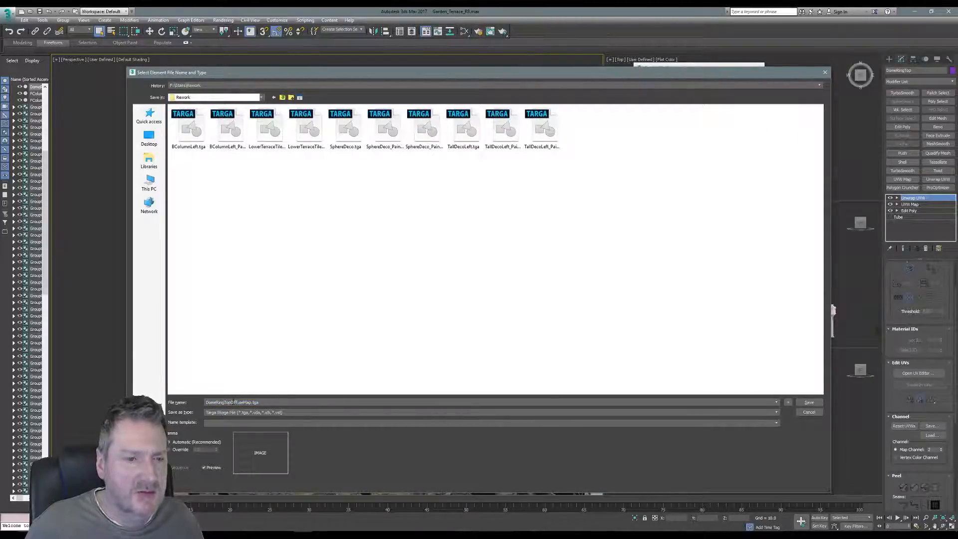
key(BackSpace)
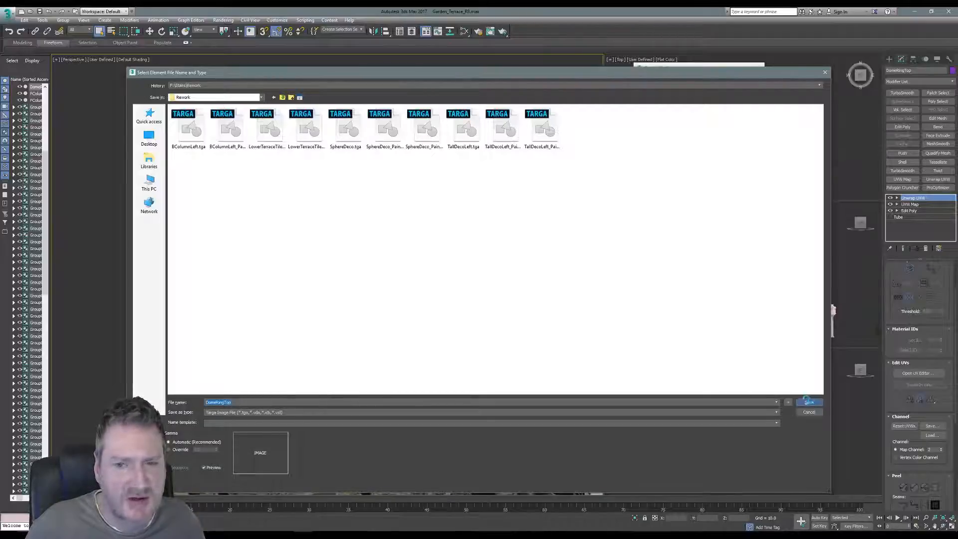
click(809, 402)
click(540, 325)
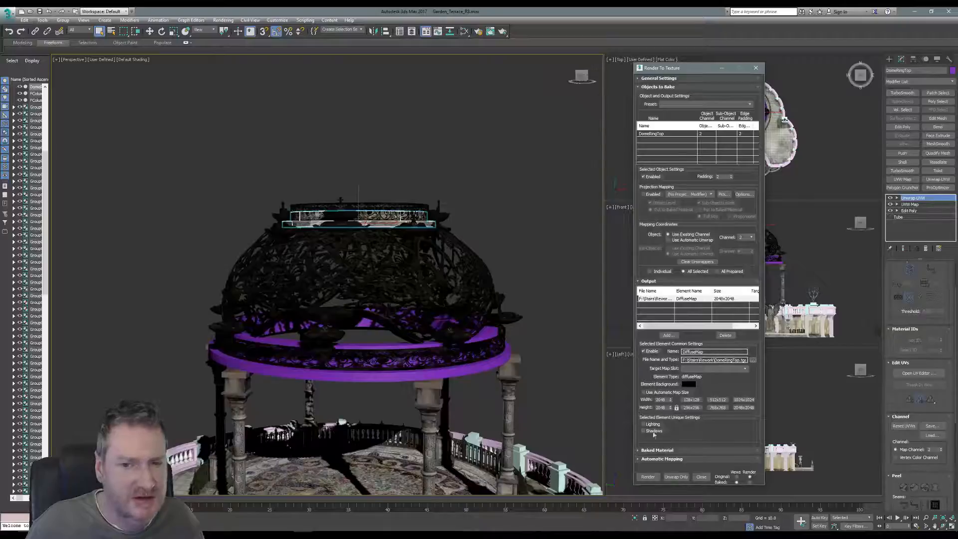
Bake the top ring's diffuse texture, then close the rendered image and the Render To Texture dialog
click(648, 477)
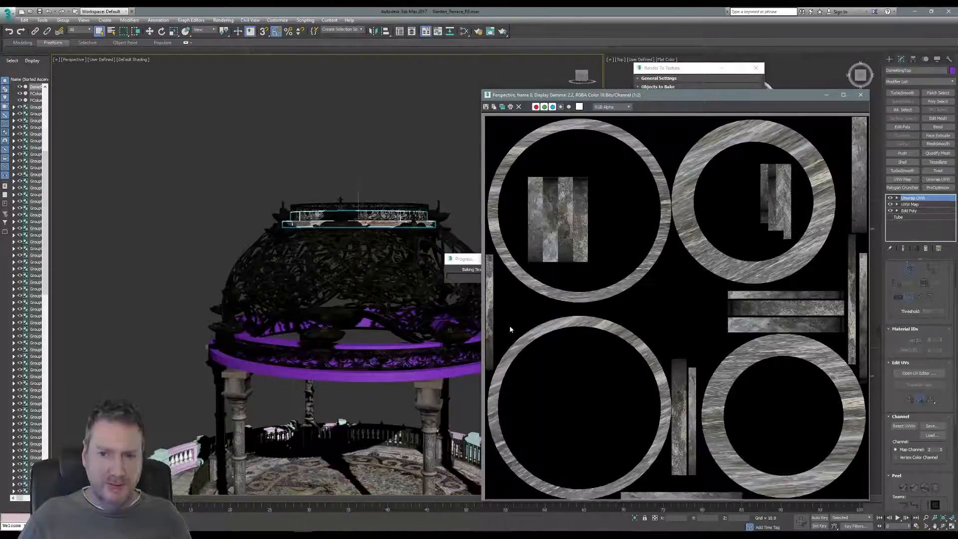
click(861, 95)
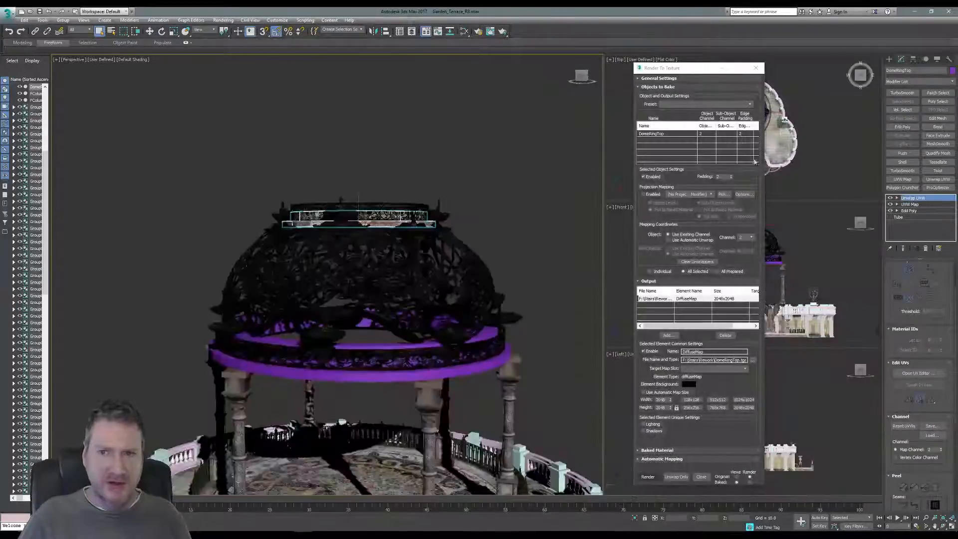
click(754, 69)
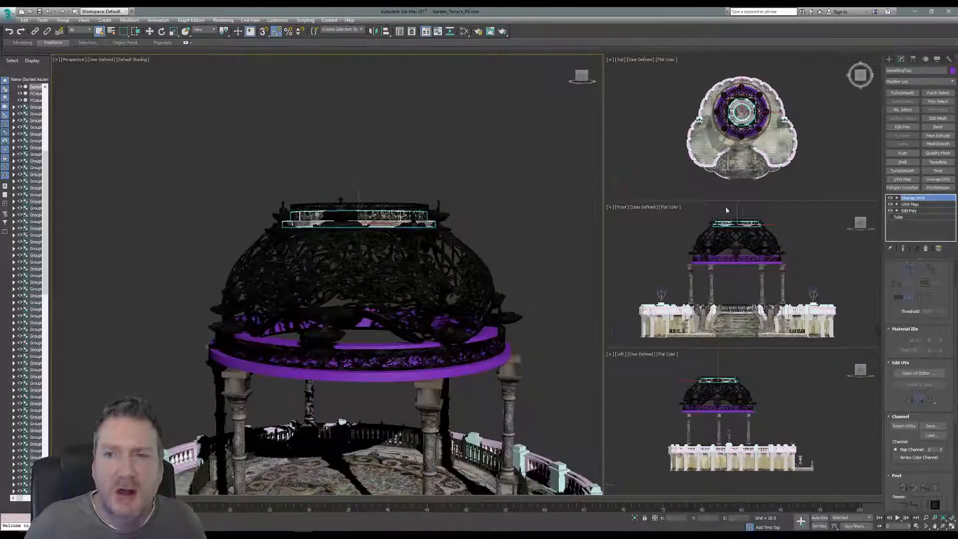
Add a new Standard material in an empty area of the Slate Material Editor, beneath the last existing material
click(464, 31)
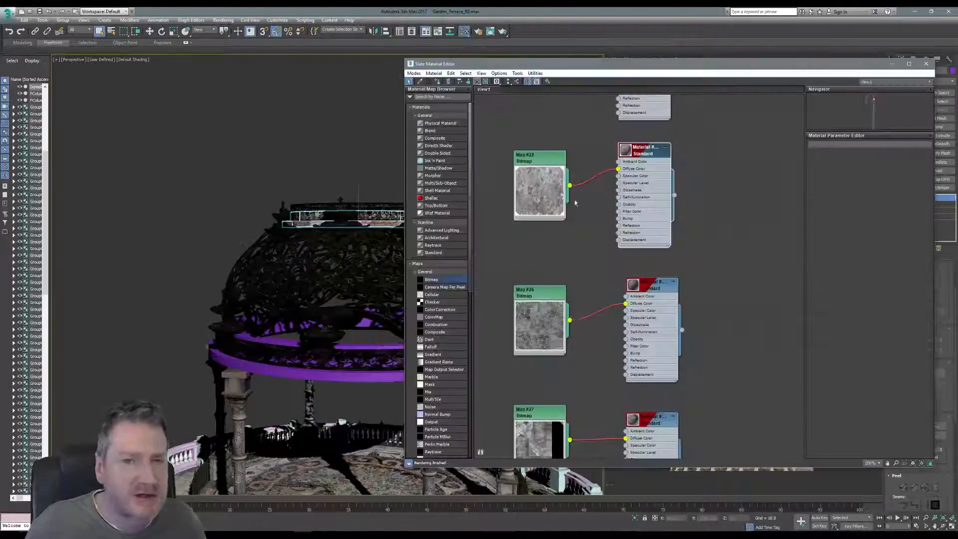
scroll(685, 378, down, 4)
middle_drag(686, 378, 645, 128)
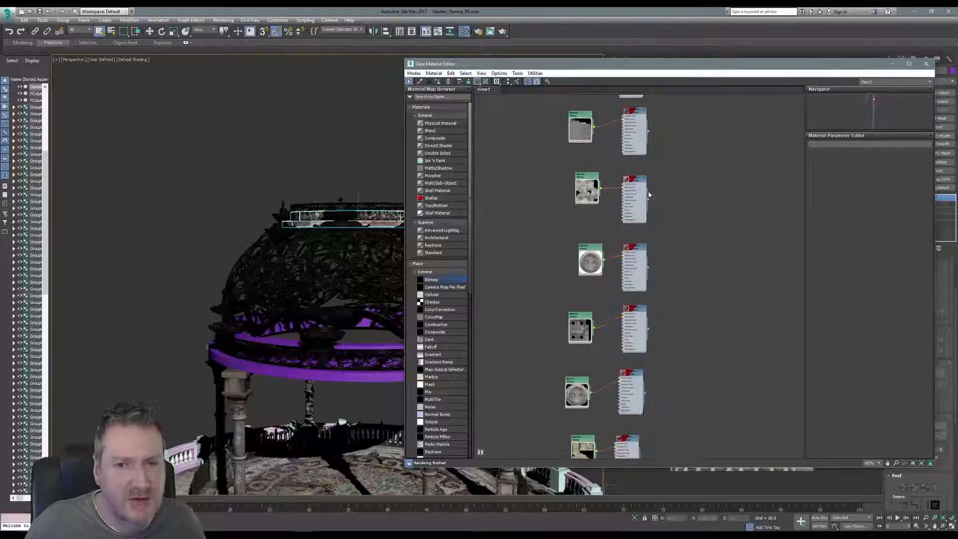
middle_drag(649, 299, 646, 110)
middle_drag(661, 320, 666, 70)
middle_drag(648, 304, 647, 67)
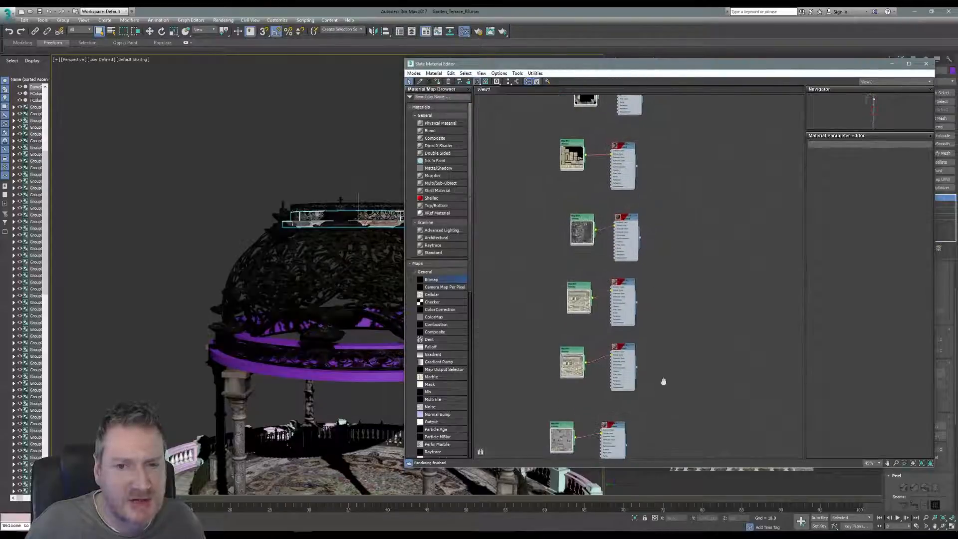
mouse_move(663, 383)
middle_down()
mouse_move(664, 138)
mouse_move(671, 223)
middle_up()
scroll(600, 196, up, 5)
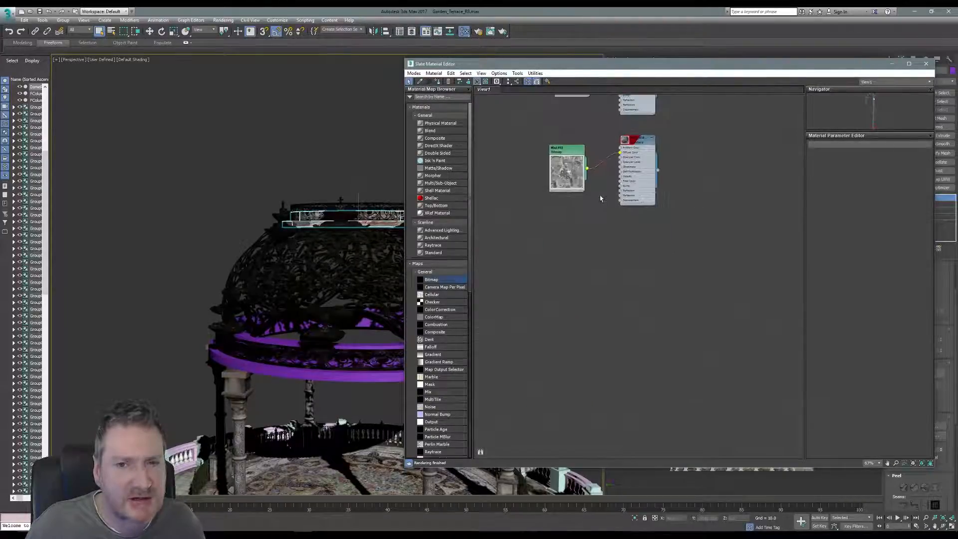
drag(654, 252, 655, 254)
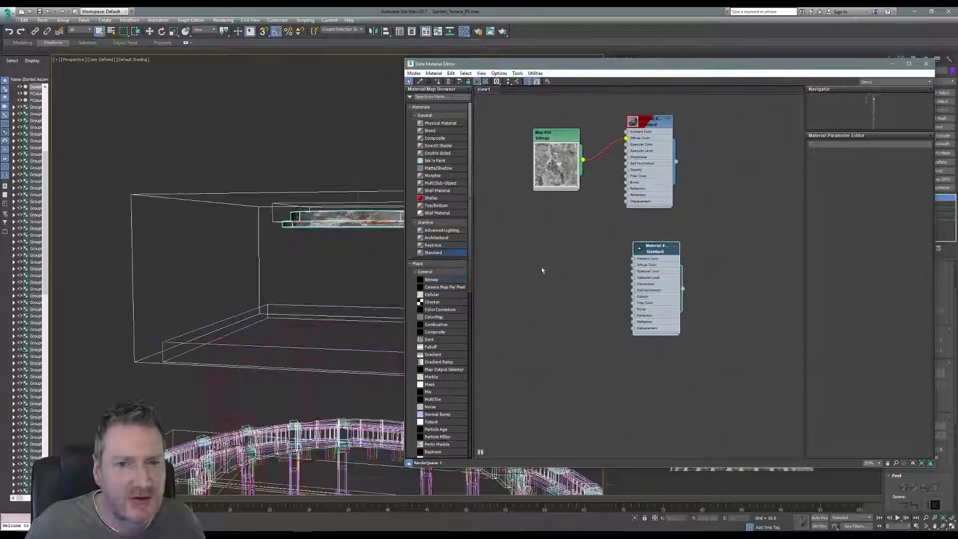
Add a Bitmap map using DomeRingTop.tga from the Rework folder and connect it to the new material's Diffuse Color
drag(561, 243, 561, 243)
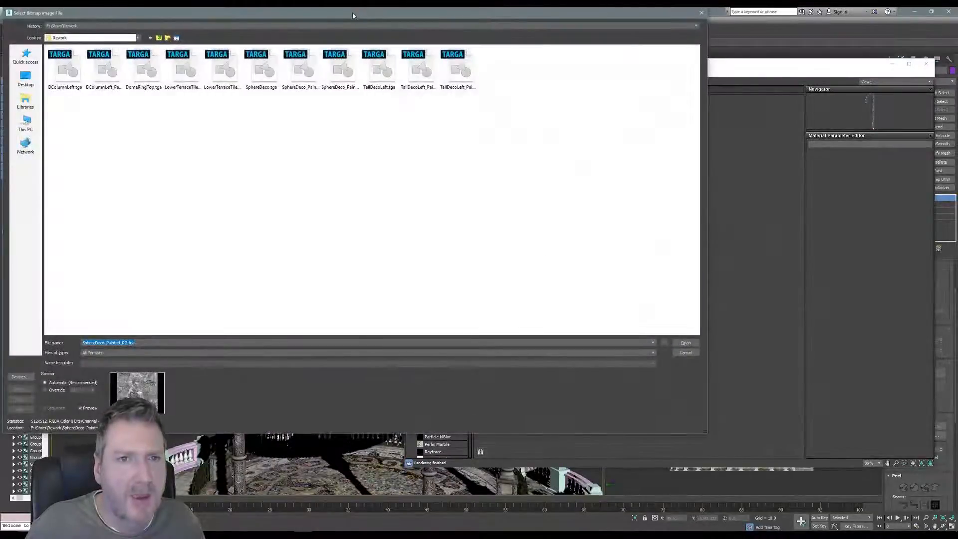
drag(352, 16, 463, 73)
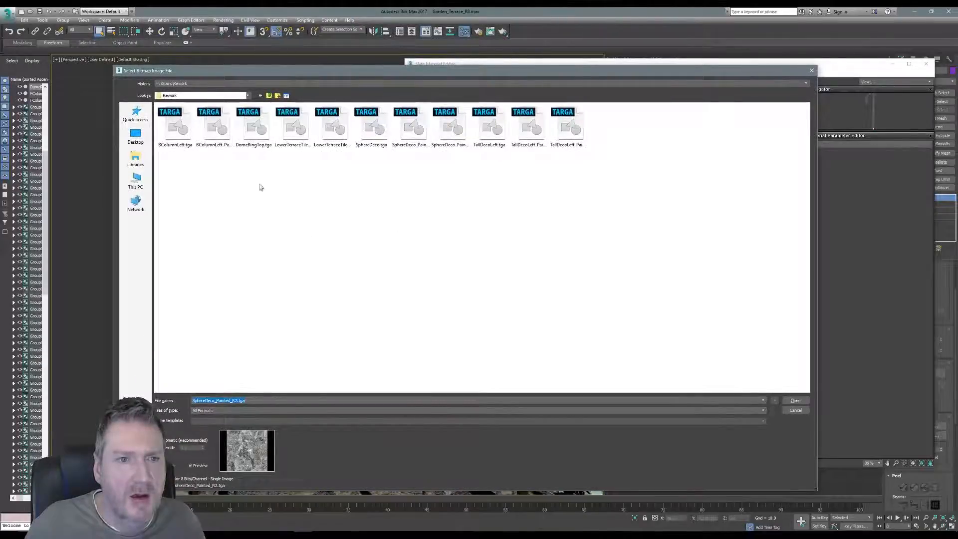
click(253, 128)
key(Return)
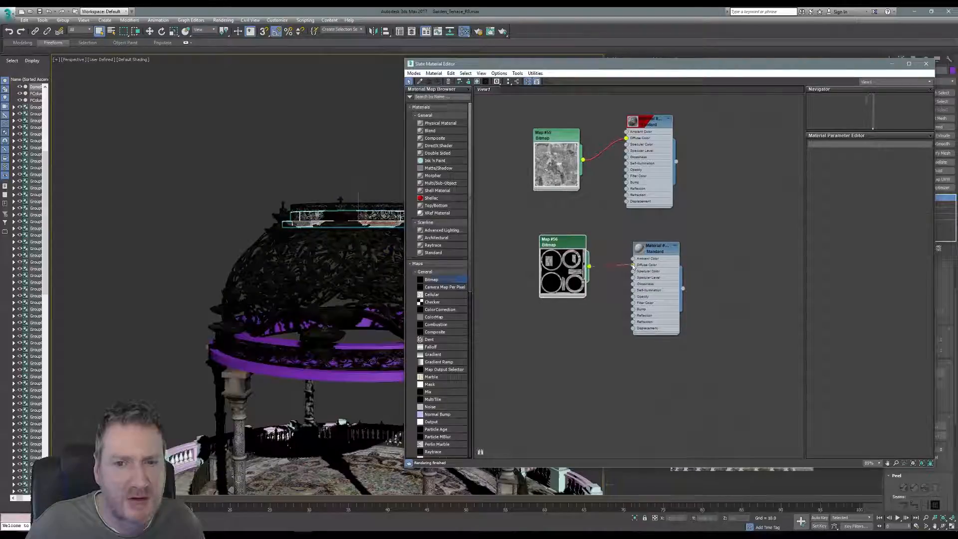
drag(633, 267, 632, 265)
Enable viewport display for the new DomeRingTop material, assign it to the top ring, and close the material editor
right_click(659, 250)
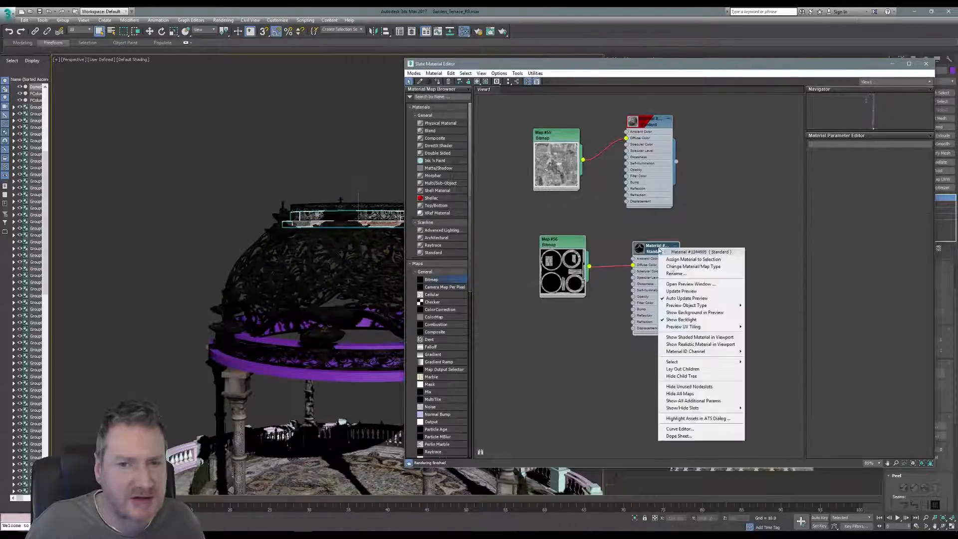
click(699, 337)
right_click(658, 252)
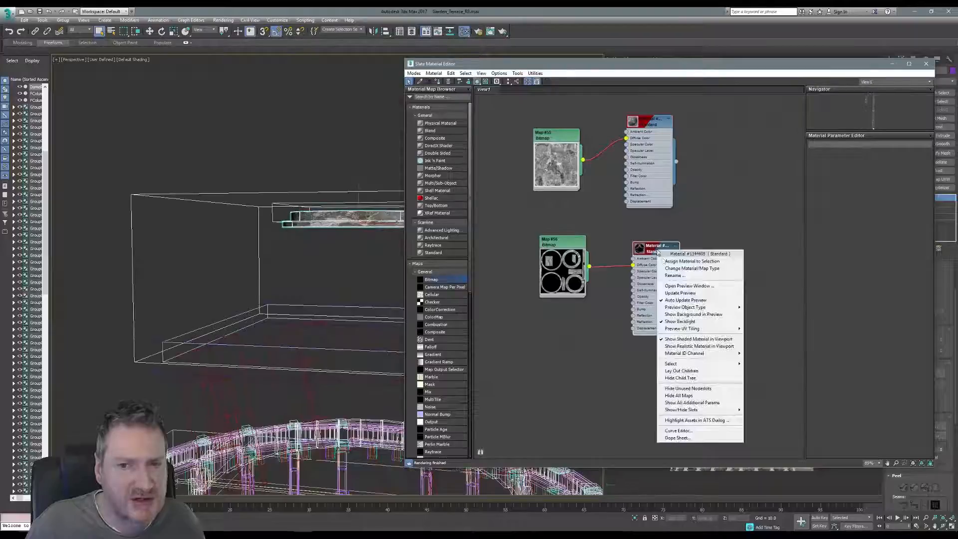
click(694, 345)
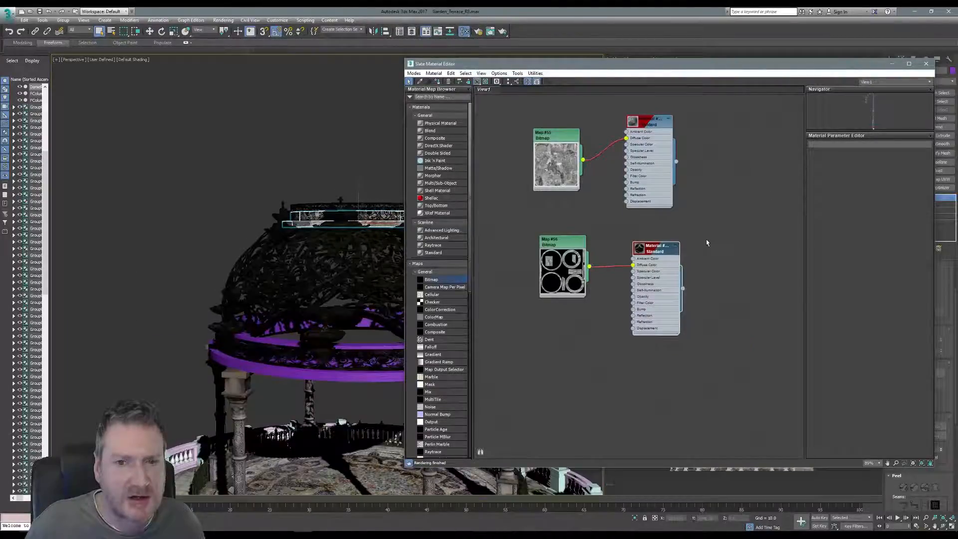
right_click(658, 251)
click(683, 261)
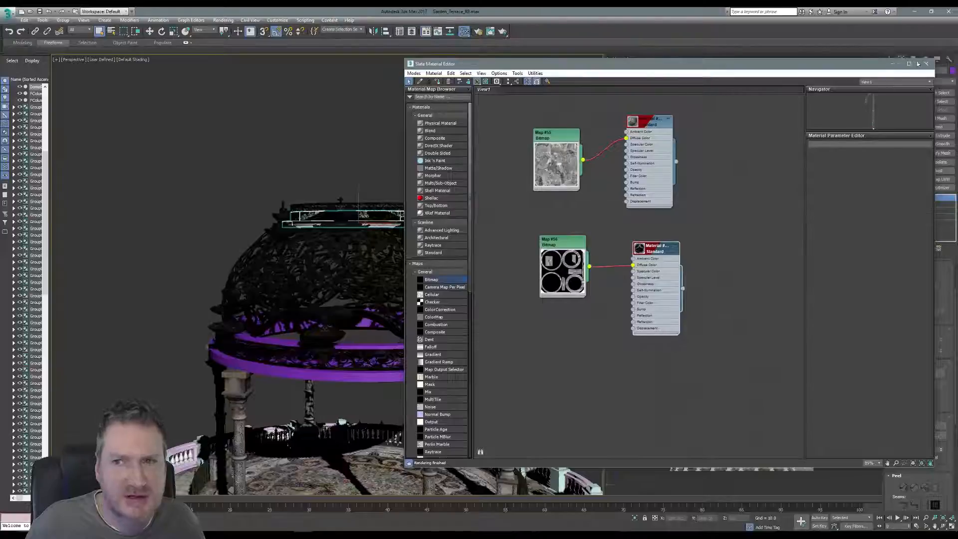
click(926, 63)
Copy the top ring's map channel 2 and paste it onto map channel 1 with the Channel Info utility
click(949, 58)
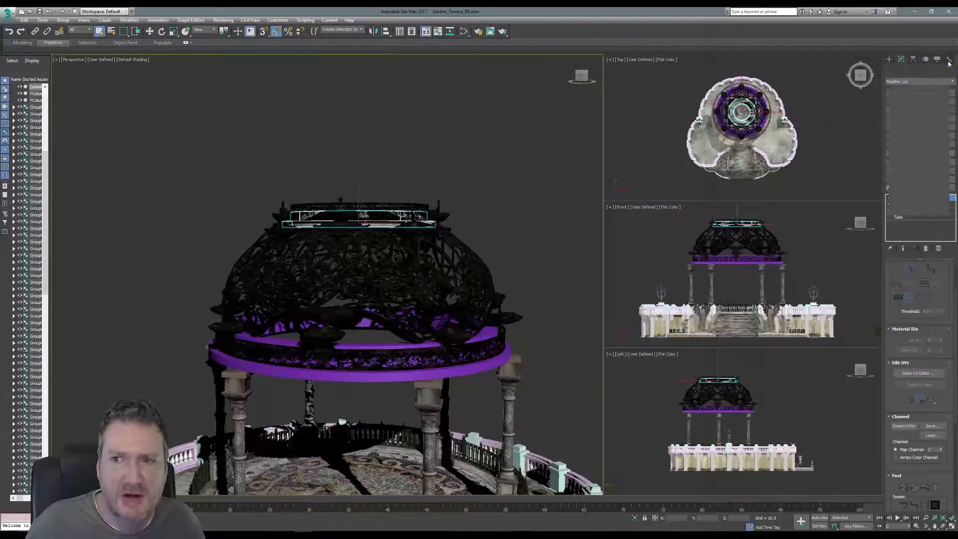
click(919, 210)
click(917, 235)
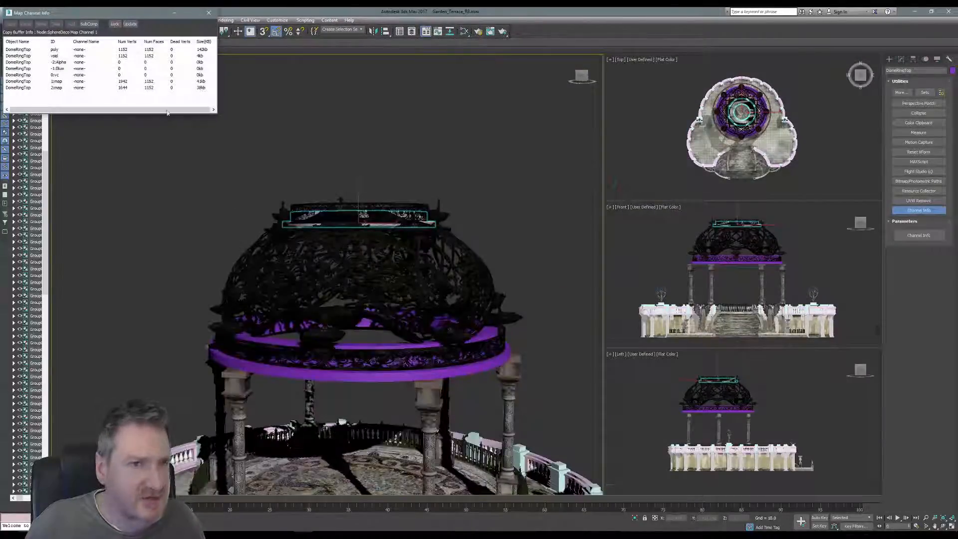
right_click(70, 87)
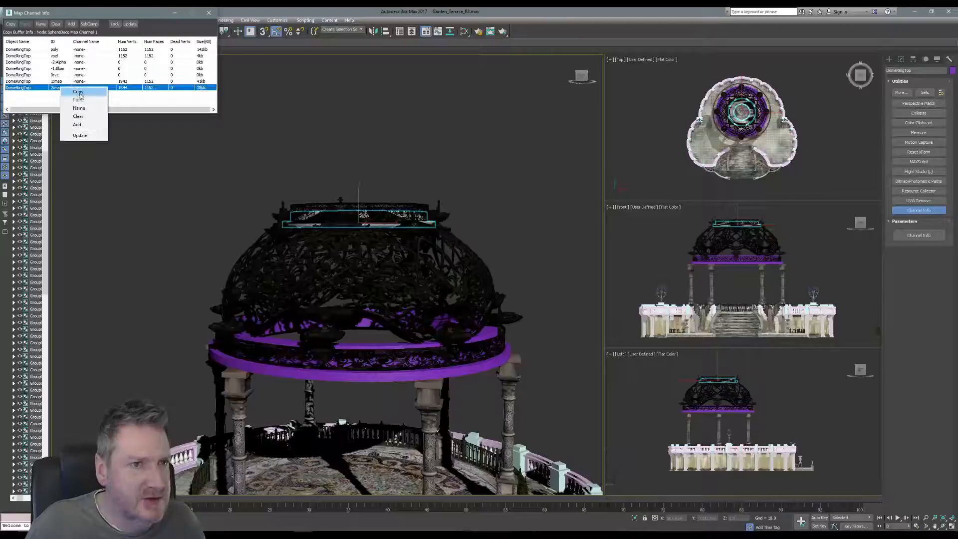
click(72, 89)
click(69, 81)
right_click(67, 82)
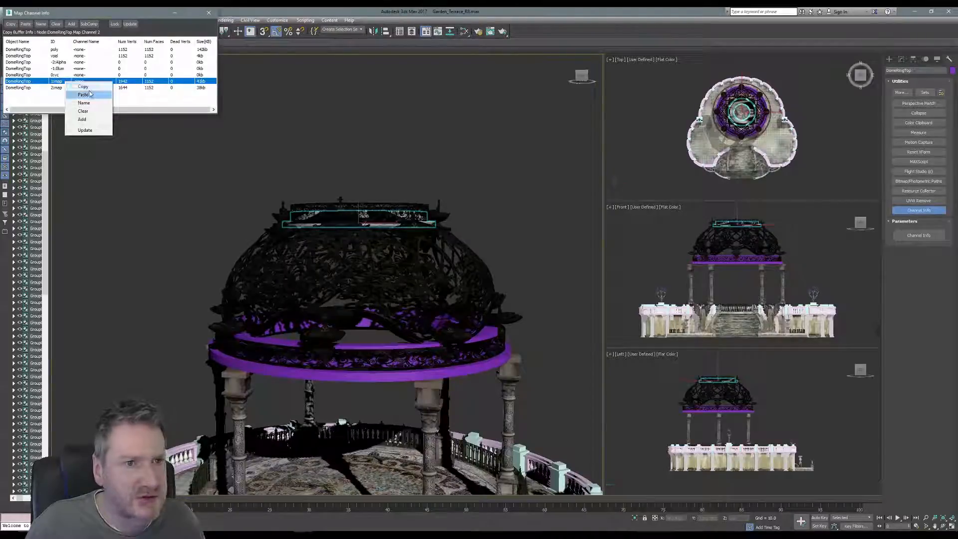
click(91, 96)
click(90, 39)
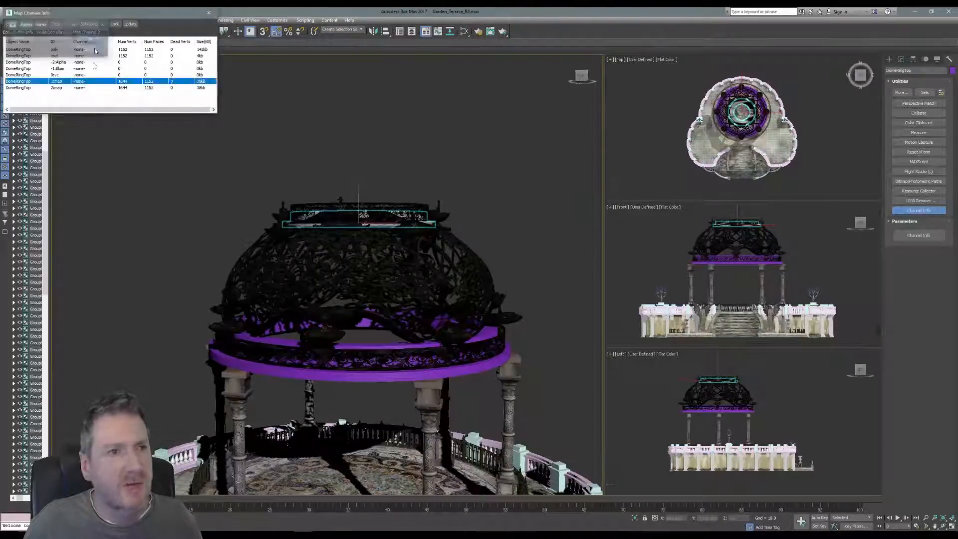
Clear the top ring's map channel 2 and close Map Channel Info
right_click(56, 89)
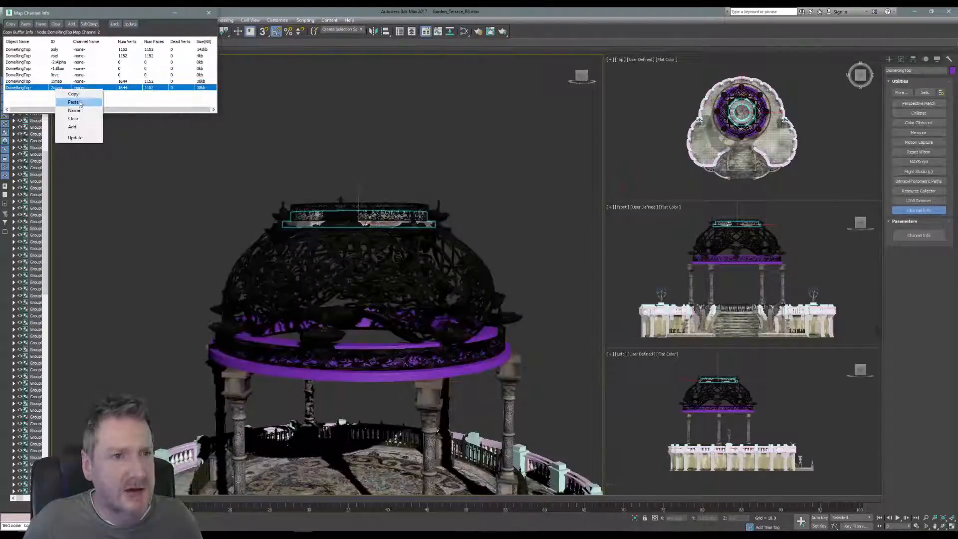
click(74, 119)
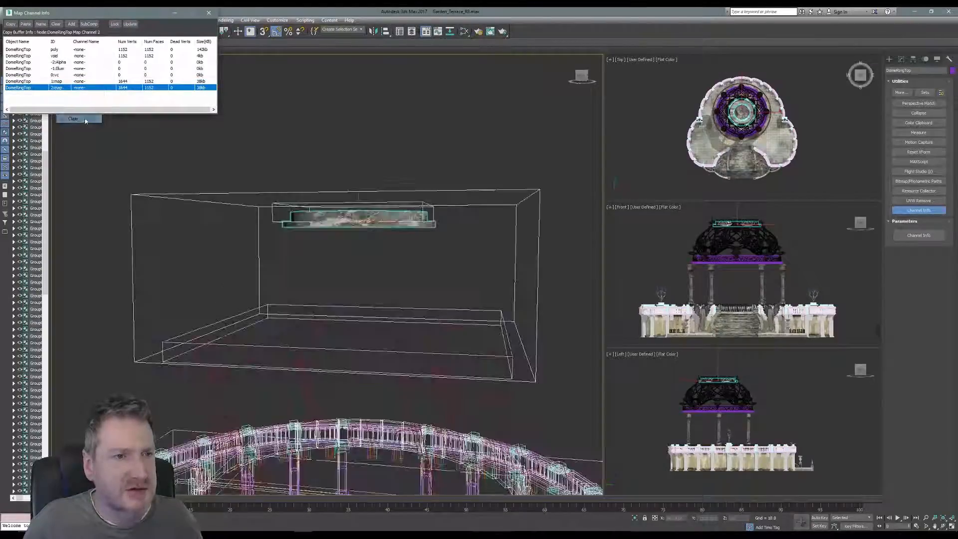
click(209, 12)
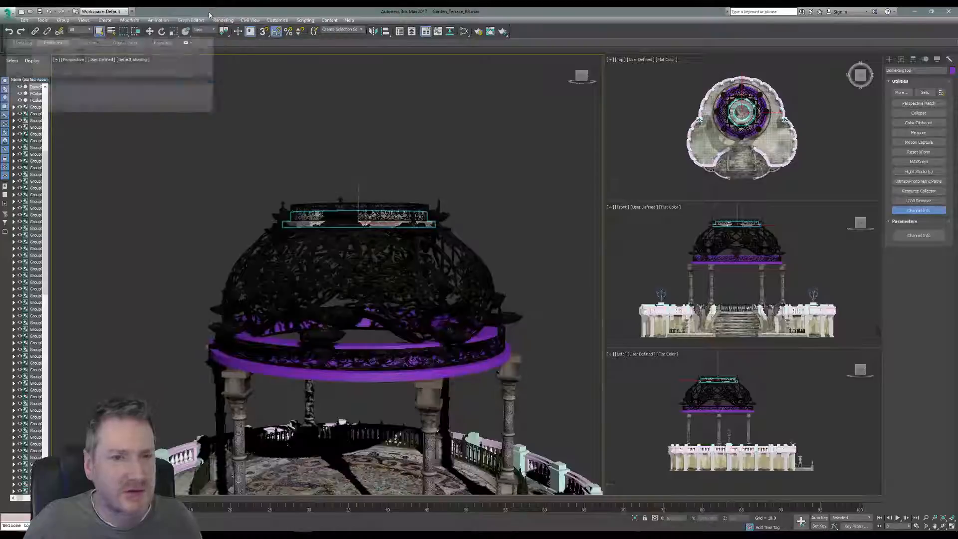
Export the selected top ring as an OBJ file named DomeRingTop in the Rework folder, keeping the shown export options
click(7, 12)
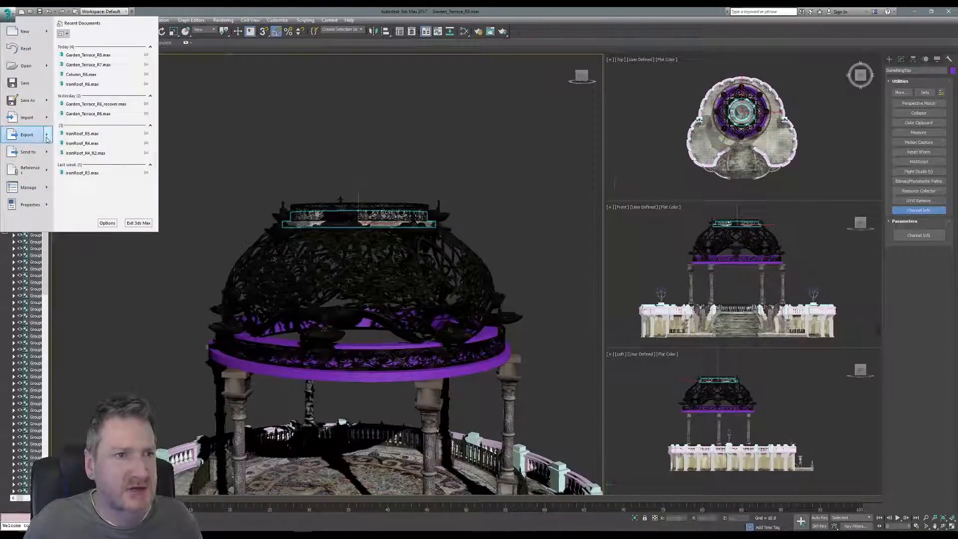
mouse_move(47, 139)
click(87, 74)
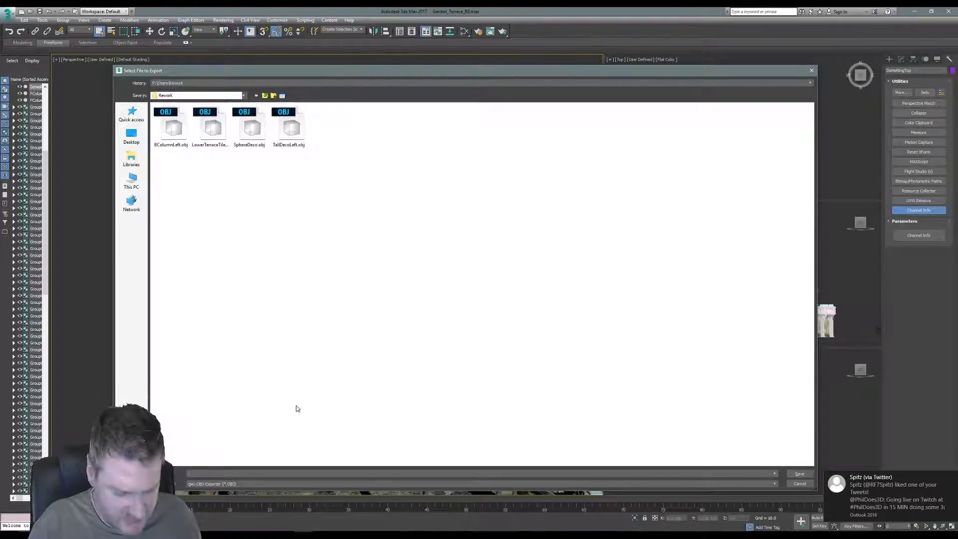
text(DomeRi)
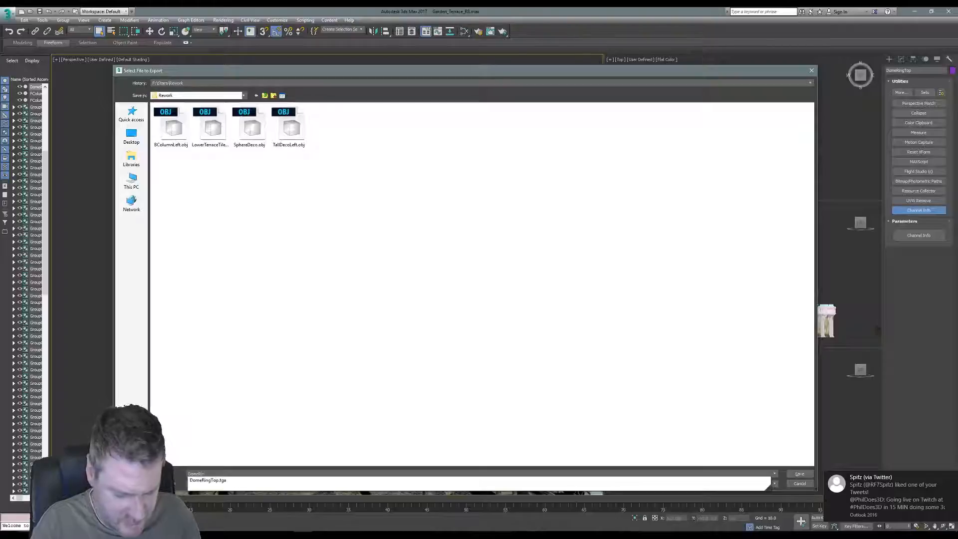
text(ngTop)
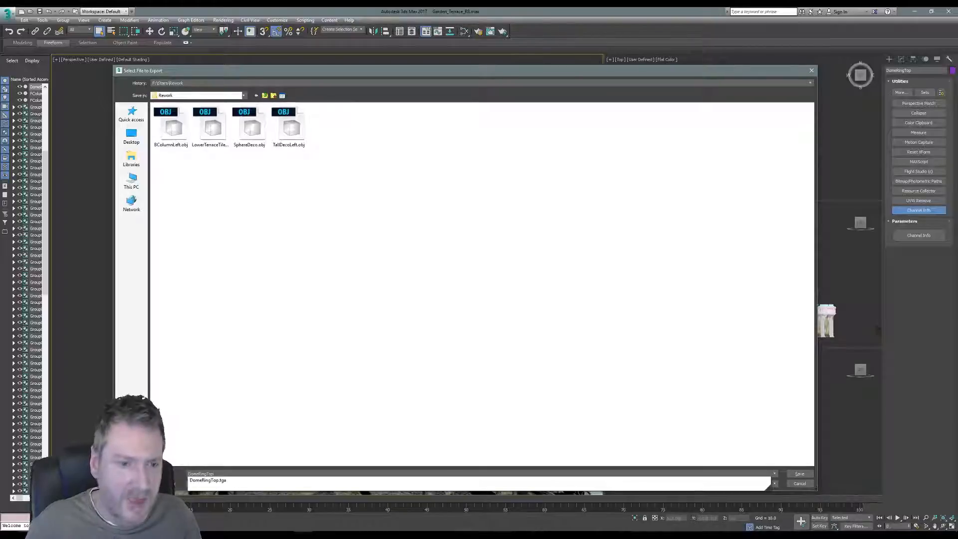
click(305, 409)
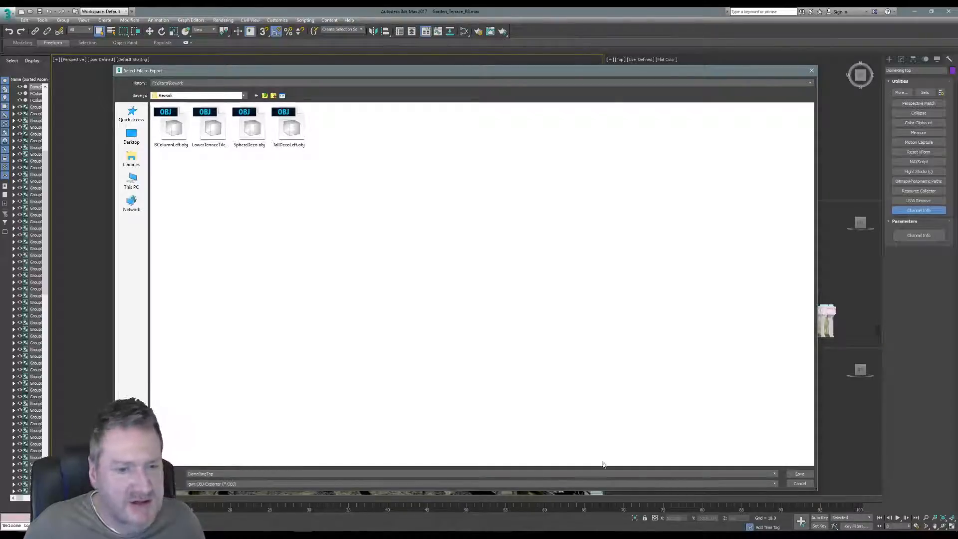
click(801, 474)
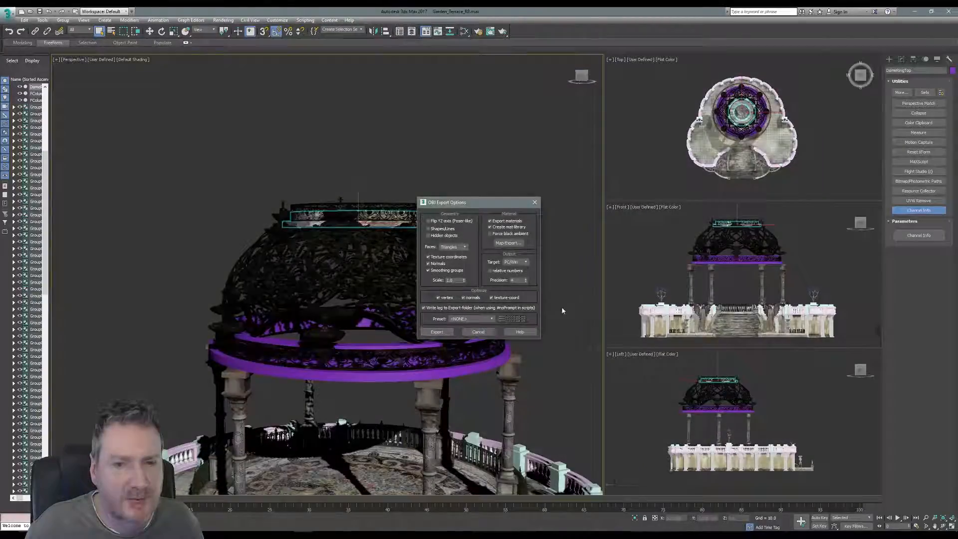
click(437, 332)
click(559, 334)
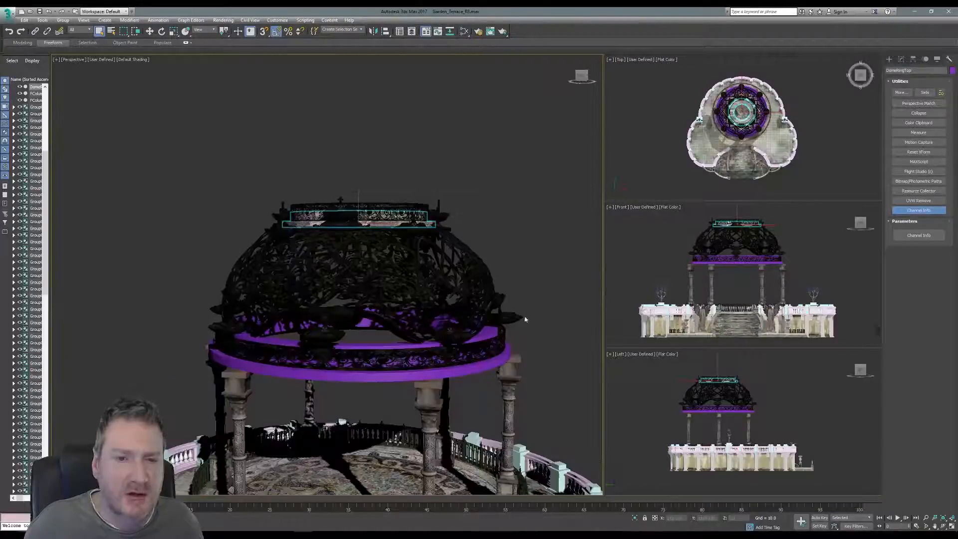
Switch to Mari and start a new project in place of the open SphereDeco project
mouse_move(524, 318)
alt+middle_down()
mouse_move(507, 220)
mouse_move(507, 238)
mouse_move(435, 236)
alt+middle_up()
scroll(508, 239, down, 4)
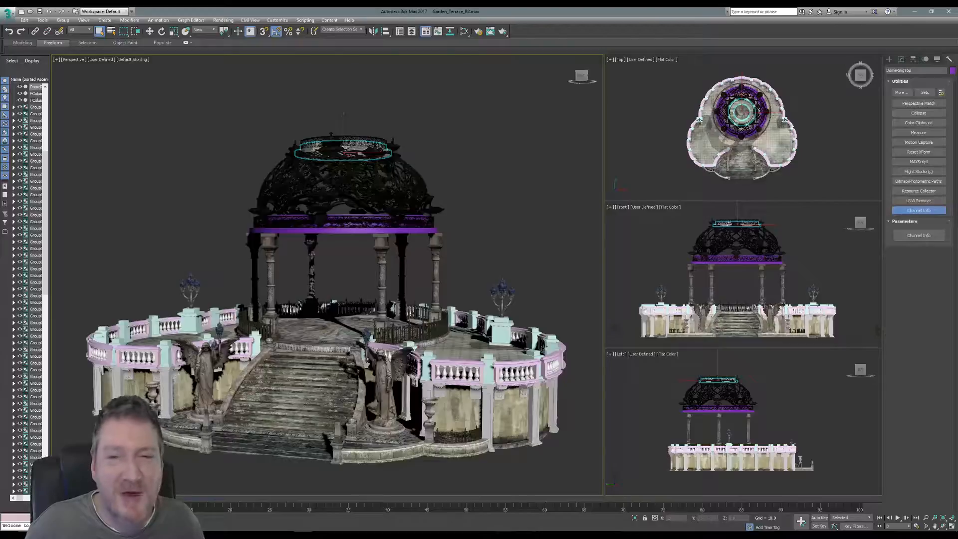
click(914, 14)
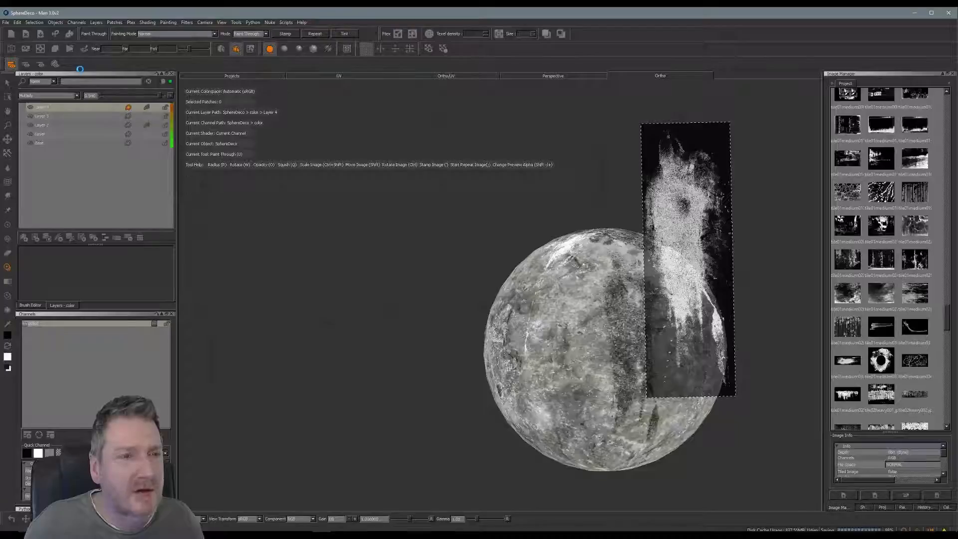
click(6, 24)
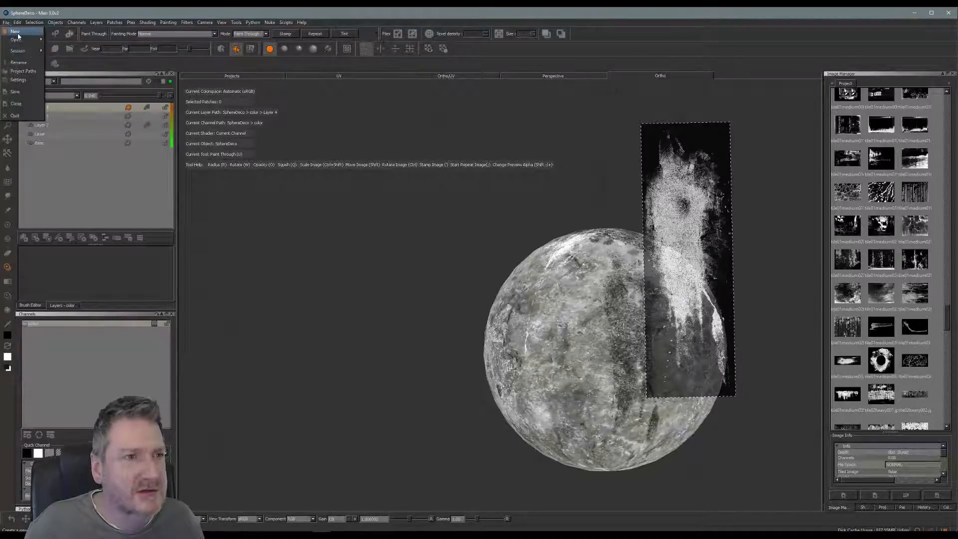
click(18, 37)
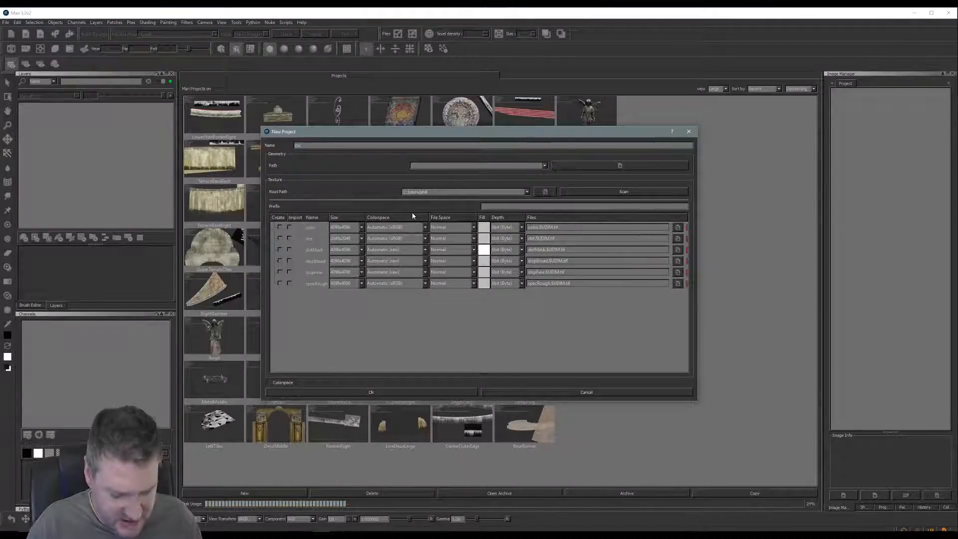
Name the new project DomeRingTop and load DomeRingTop.obj from the Rework folder as its geometry
text(meRingTop)
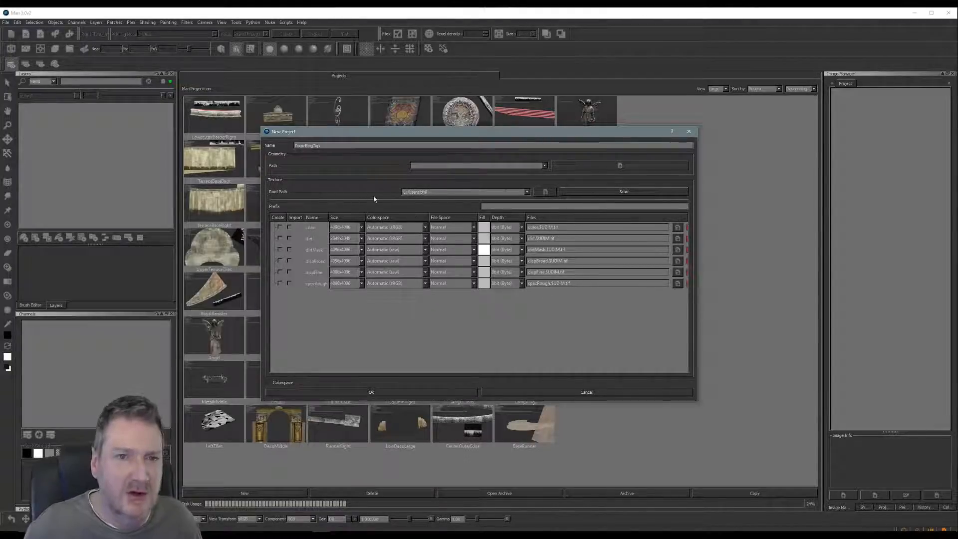
click(527, 192)
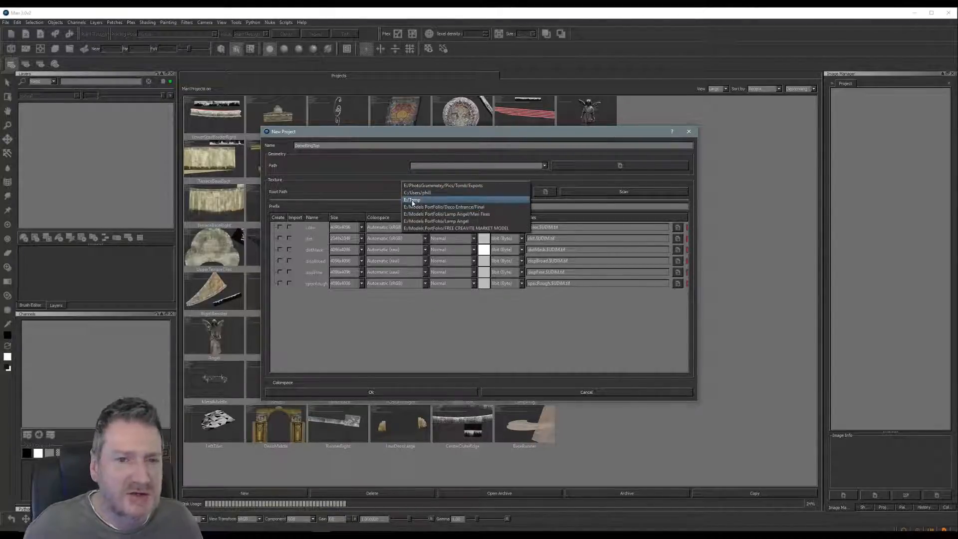
click(516, 193)
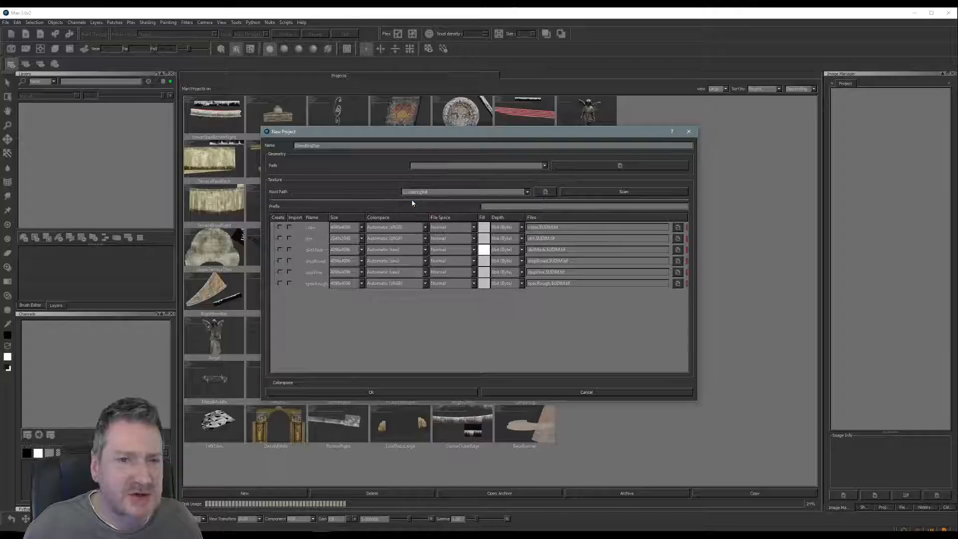
click(607, 168)
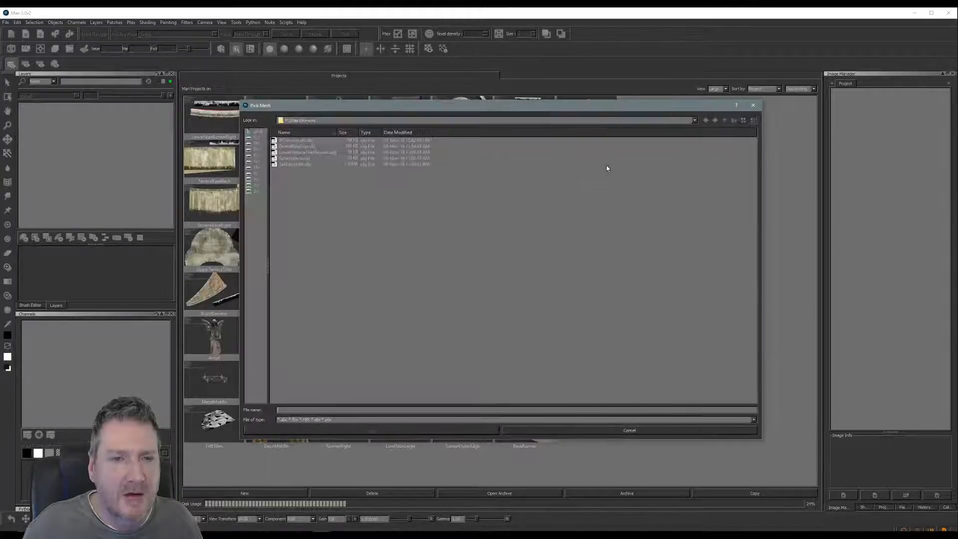
click(306, 147)
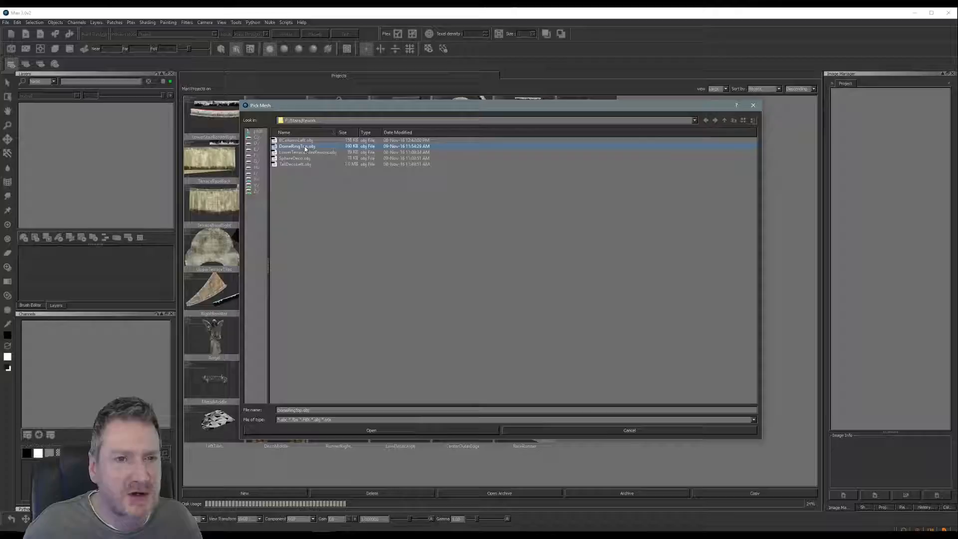
click(380, 432)
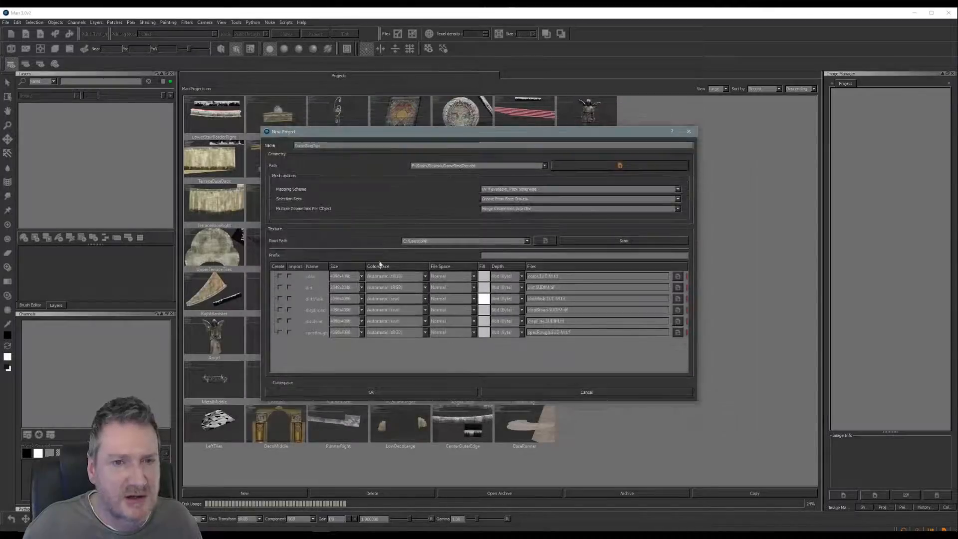
Enable creation of the color channel at 2048x2048 and create the project
click(280, 276)
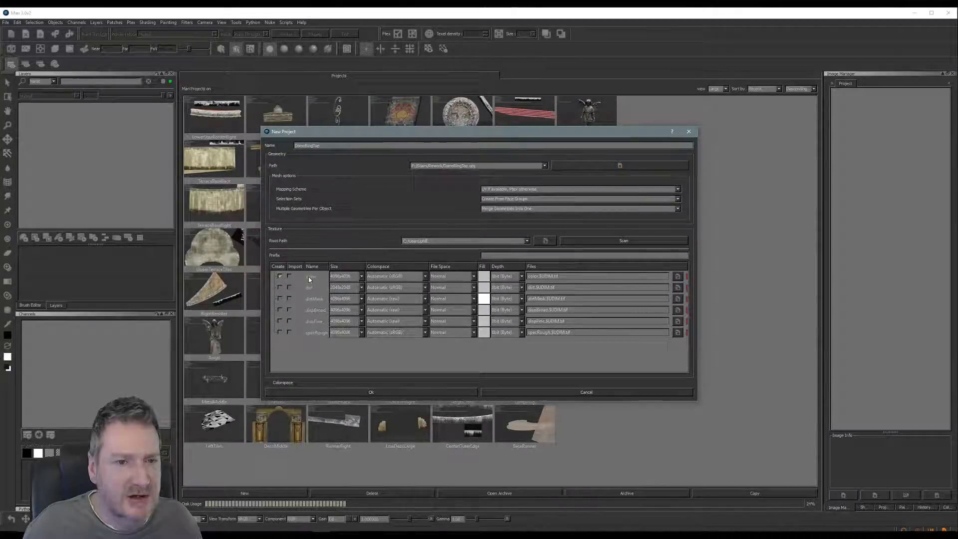
click(358, 278)
click(352, 272)
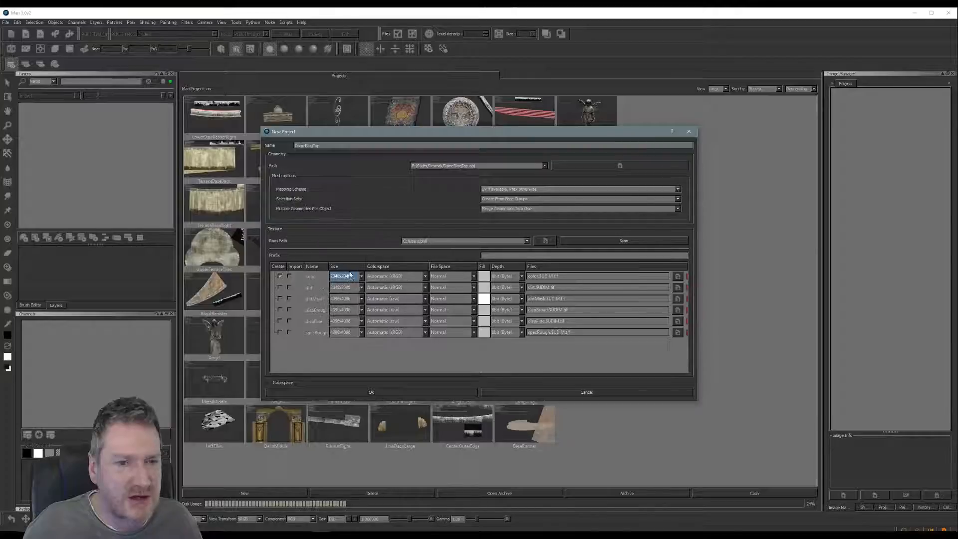
click(390, 390)
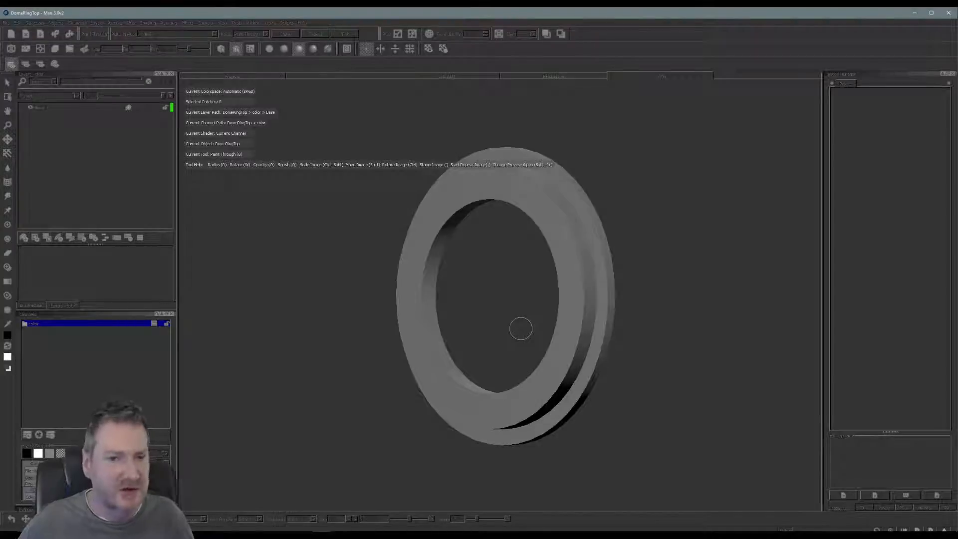
Set the view to flat lighting and import DomeRingTop.tga from the Rework folder into the color channel, using the template *
click(269, 49)
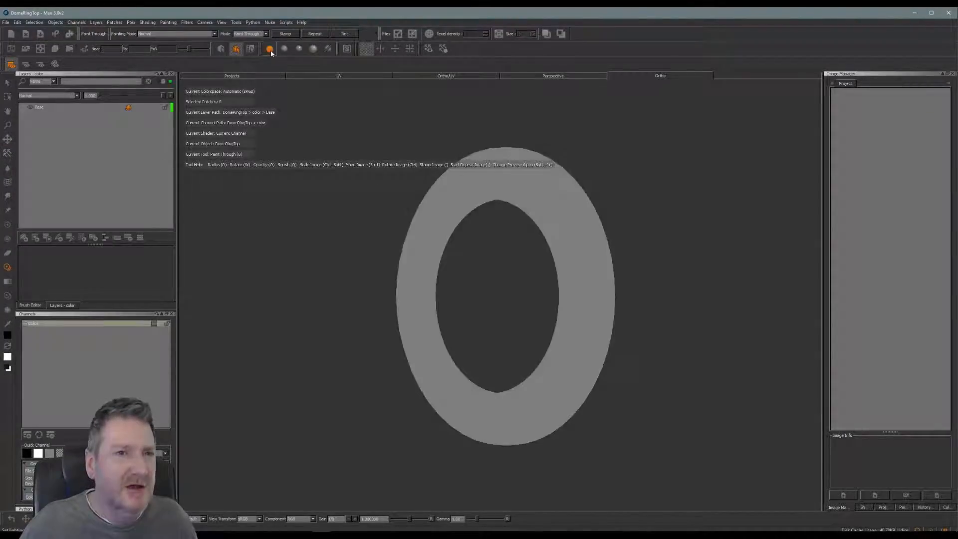
right_click(116, 325)
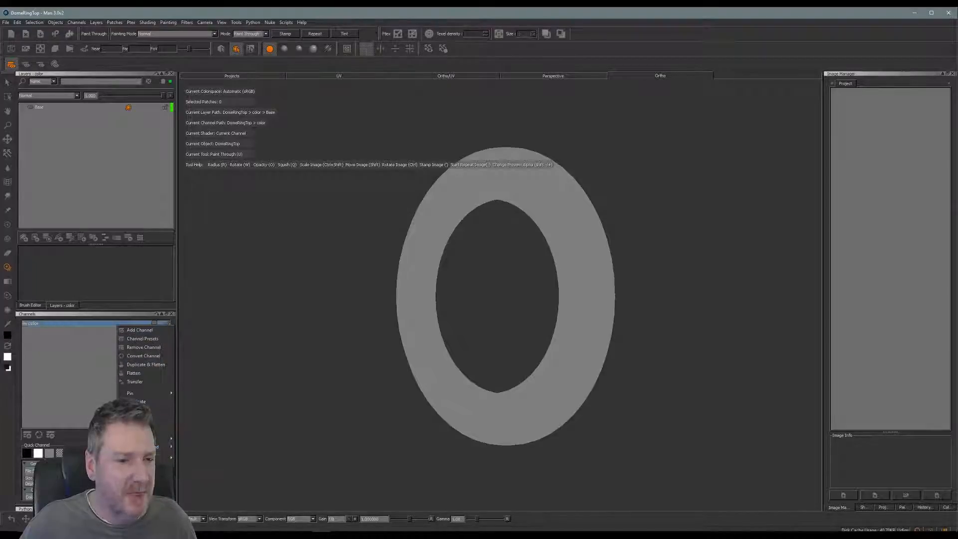
mouse_move(162, 457)
click(194, 459)
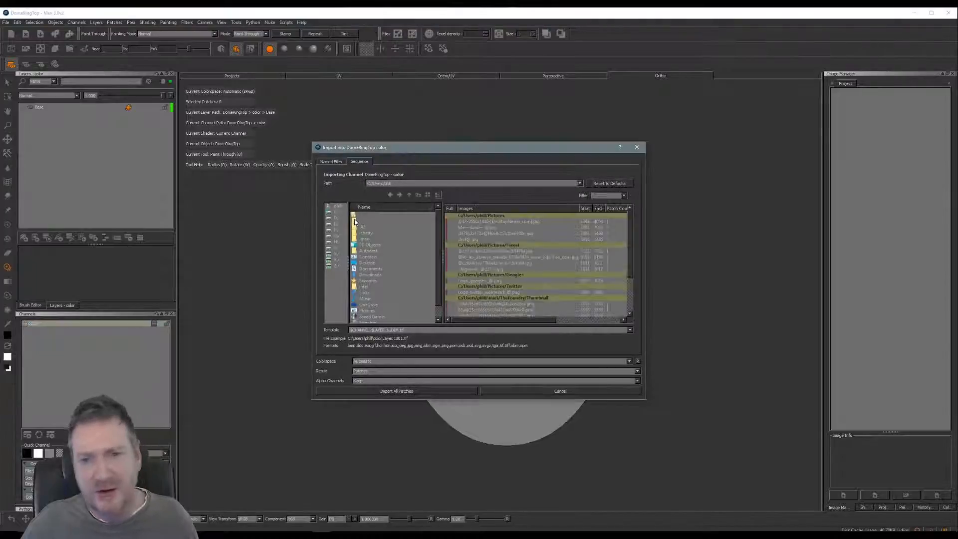
click(329, 231)
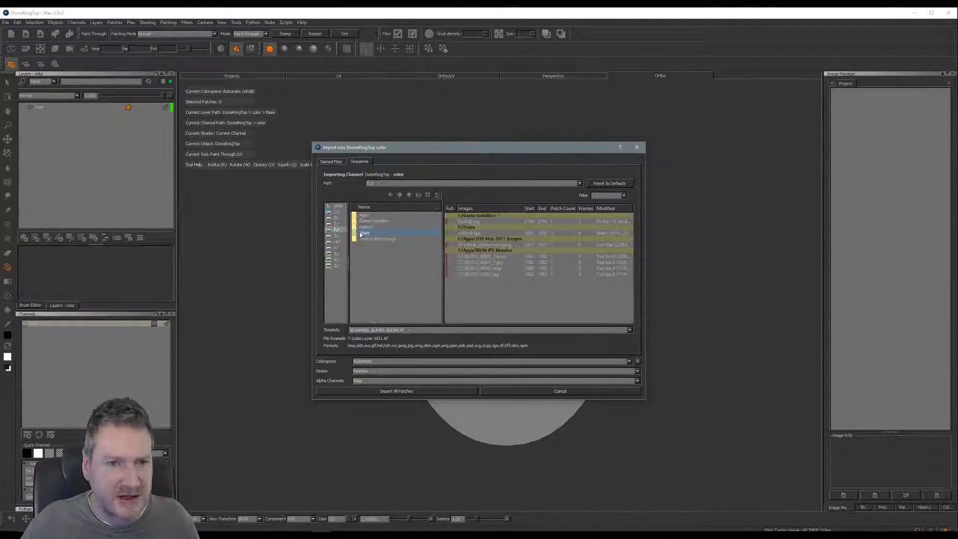
double_click(360, 233)
double_click(366, 227)
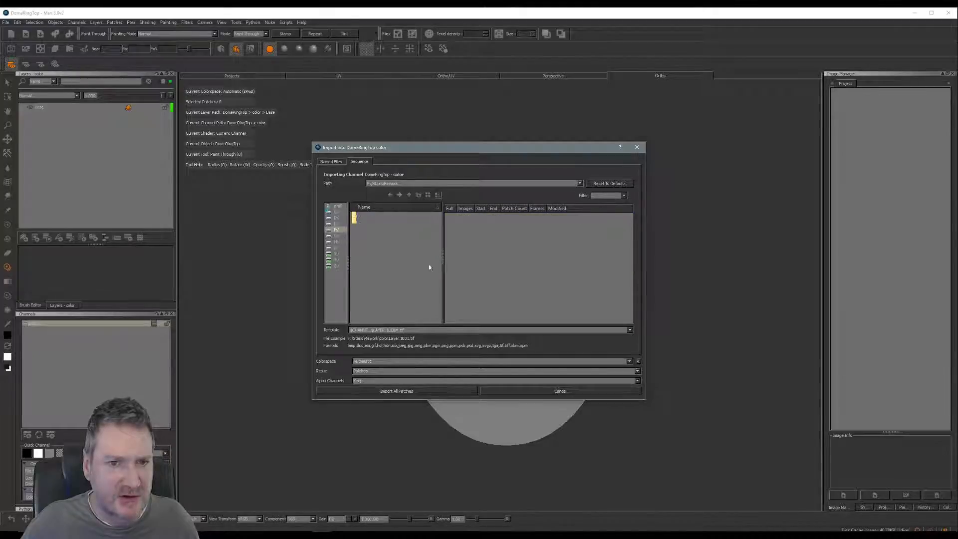
text(*)
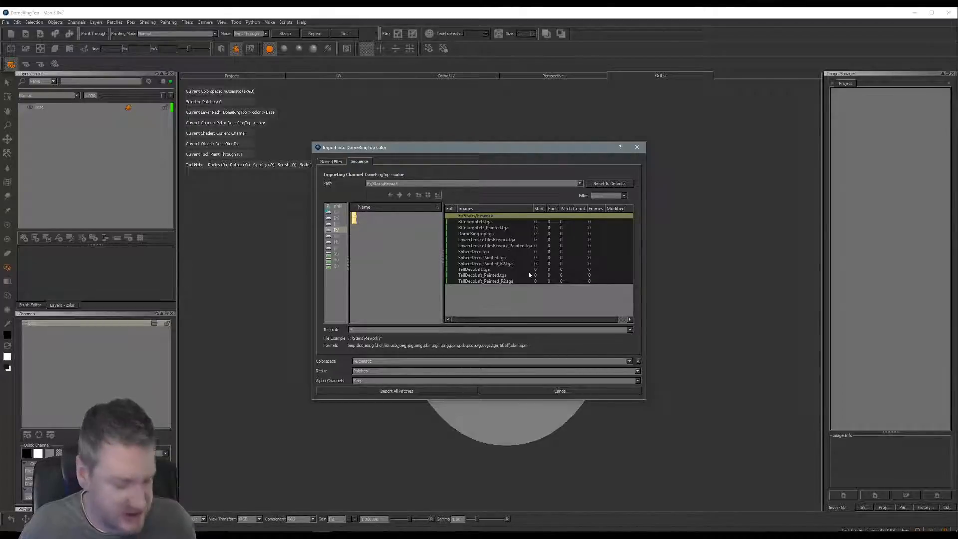
click(496, 234)
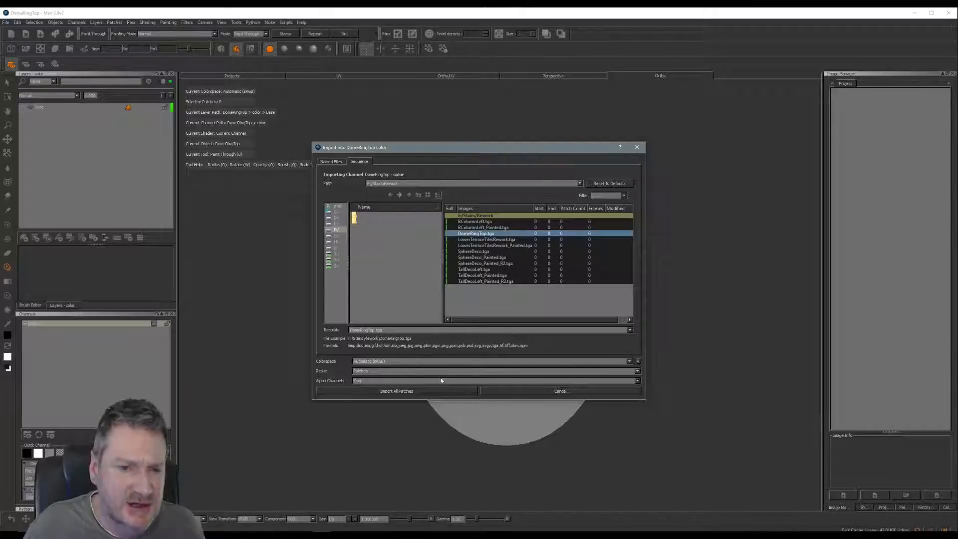
click(413, 392)
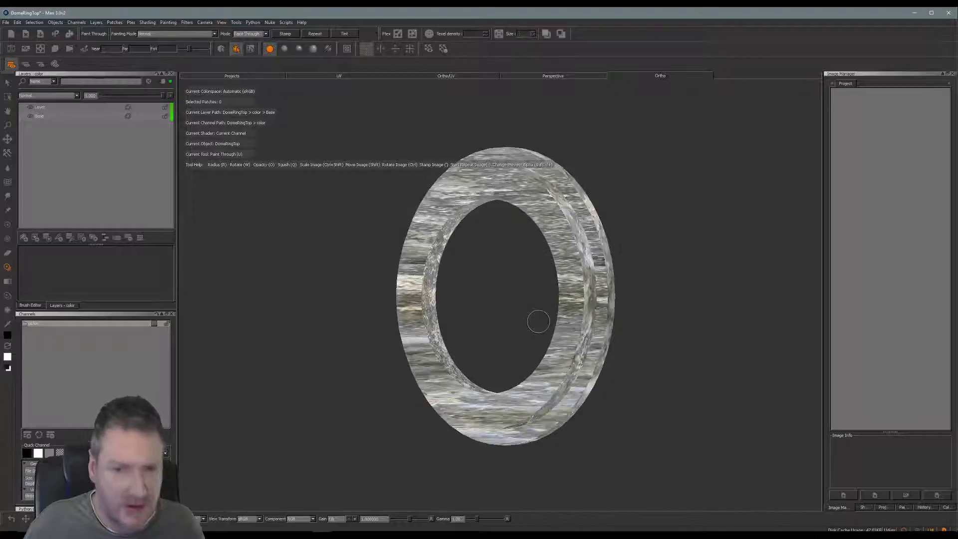
Add all the images from the 3DTT Dirt & Graffiti texture folder to the Image Manager
alt+drag(485, 318, 619, 276)
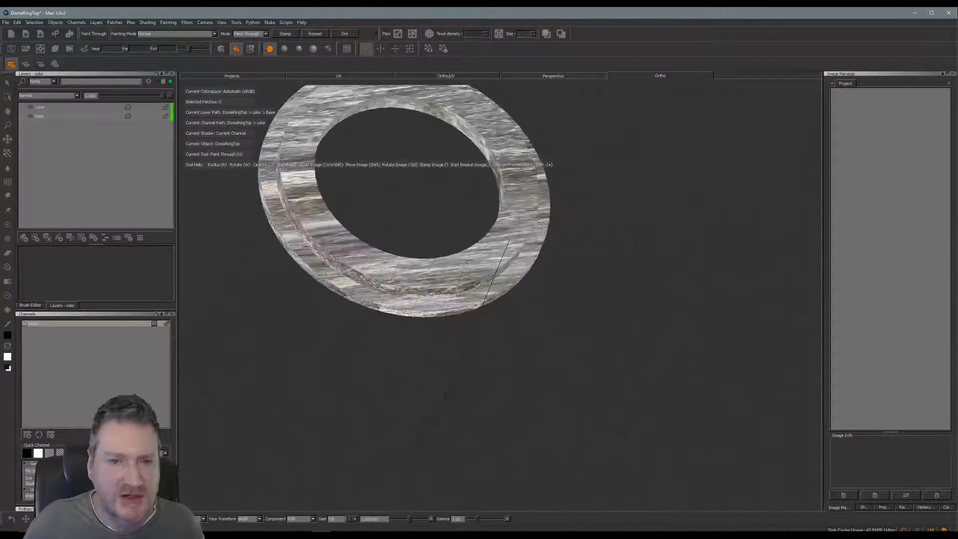
alt+middle_drag(435, 275, 486, 359)
mouse_move(487, 359)
alt+mouse_down()
mouse_move(454, 271)
mouse_move(504, 304)
mouse_move(504, 339)
mouse_move(432, 341)
mouse_move(493, 382)
alt+mouse_up()
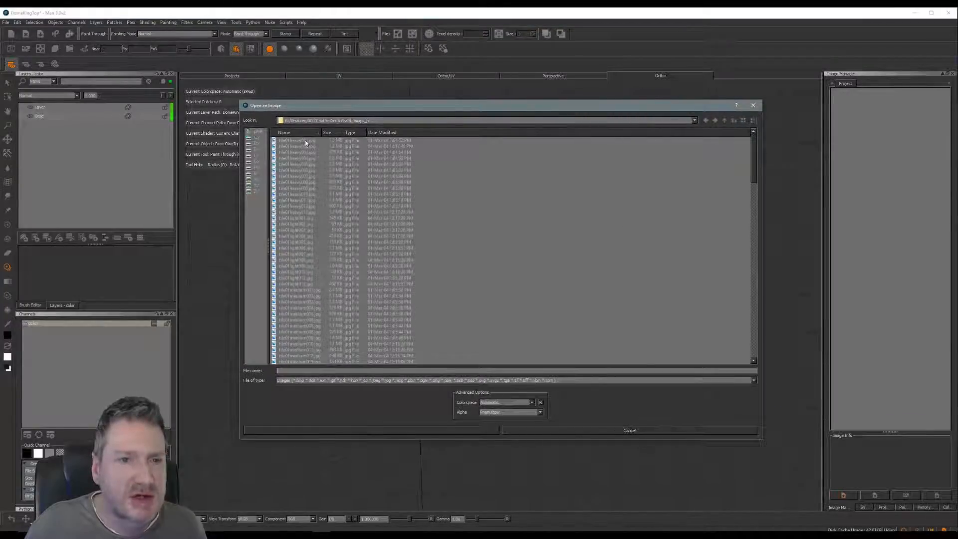
click(304, 140)
drag(755, 165, 774, 349)
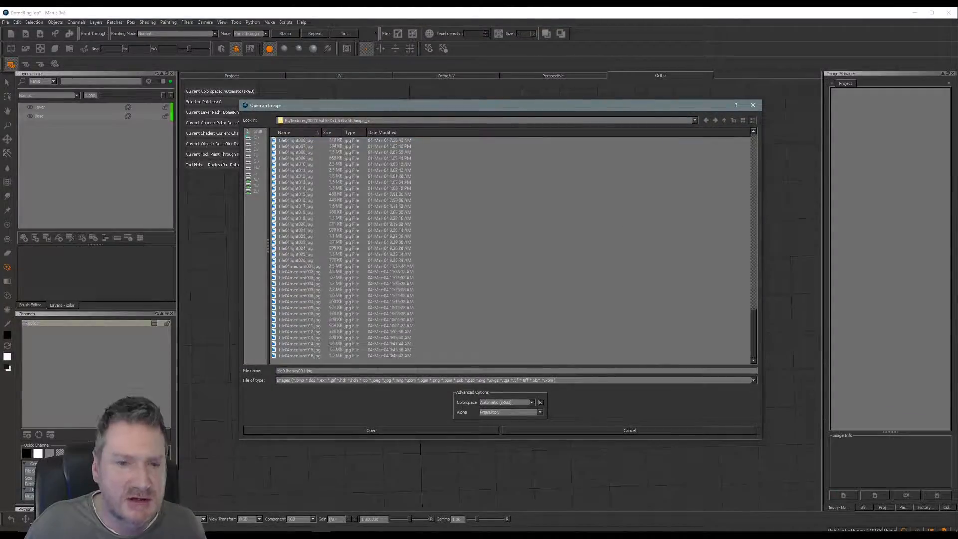
shift+click(318, 355)
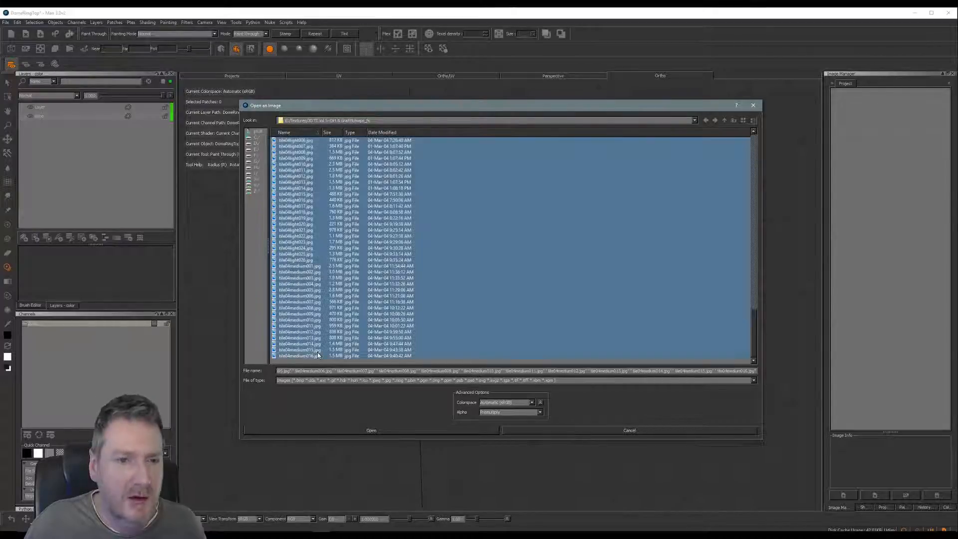
click(364, 430)
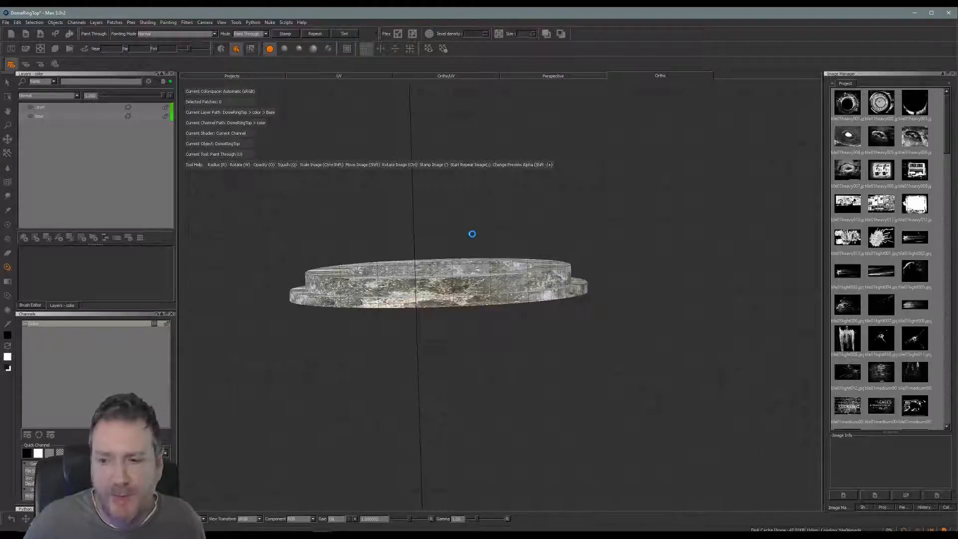
Add all the images in the Aged & Stressed collection's maps_hi folder to the Image Manager and save the project
click(842, 496)
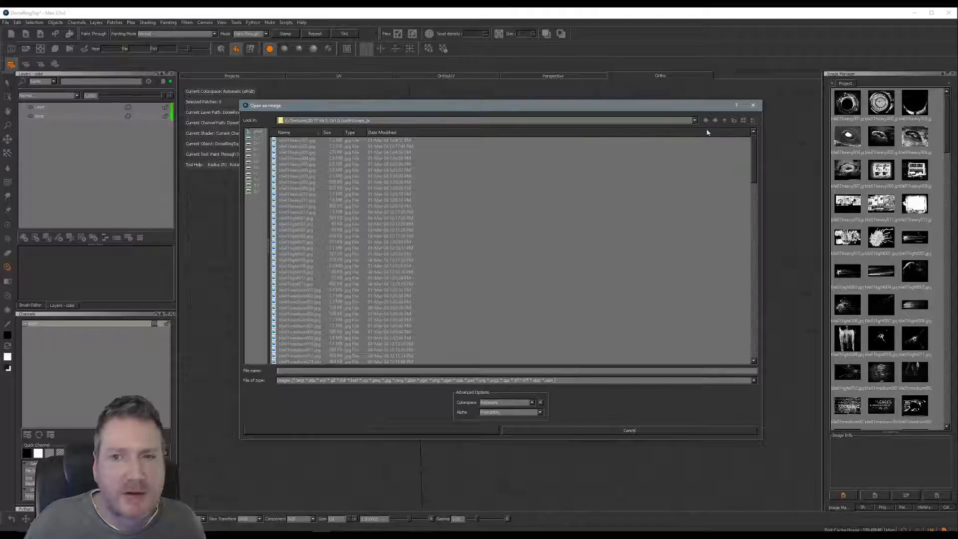
click(724, 121)
click(725, 121)
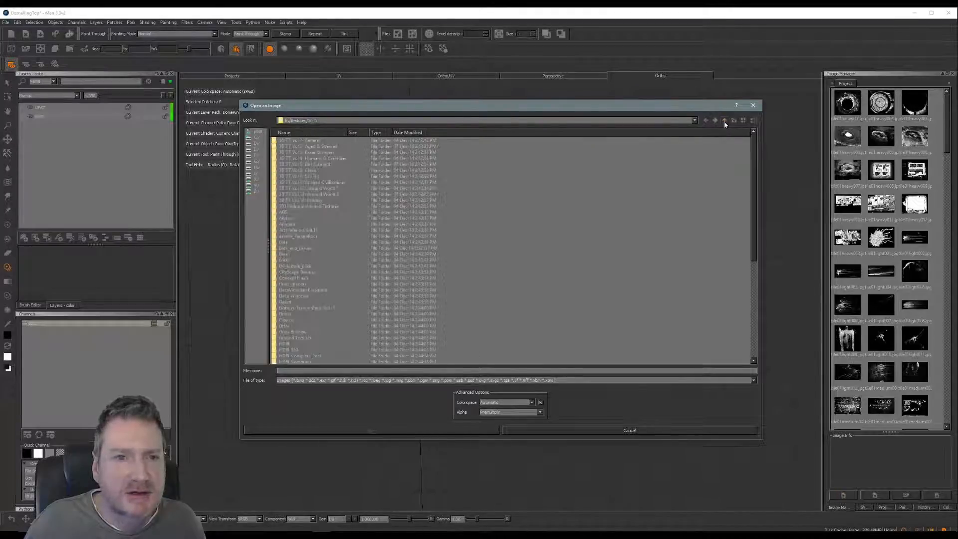
double_click(331, 146)
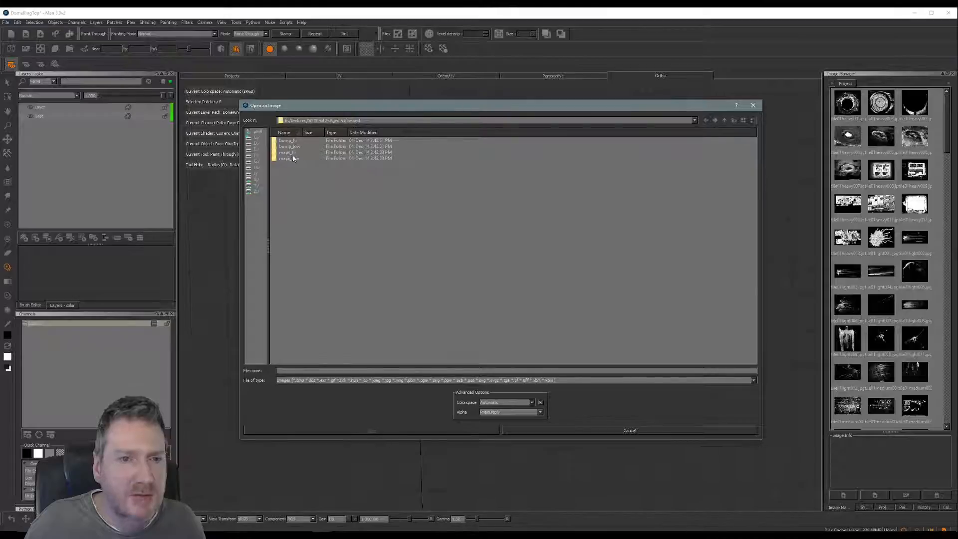
double_click(292, 153)
click(292, 140)
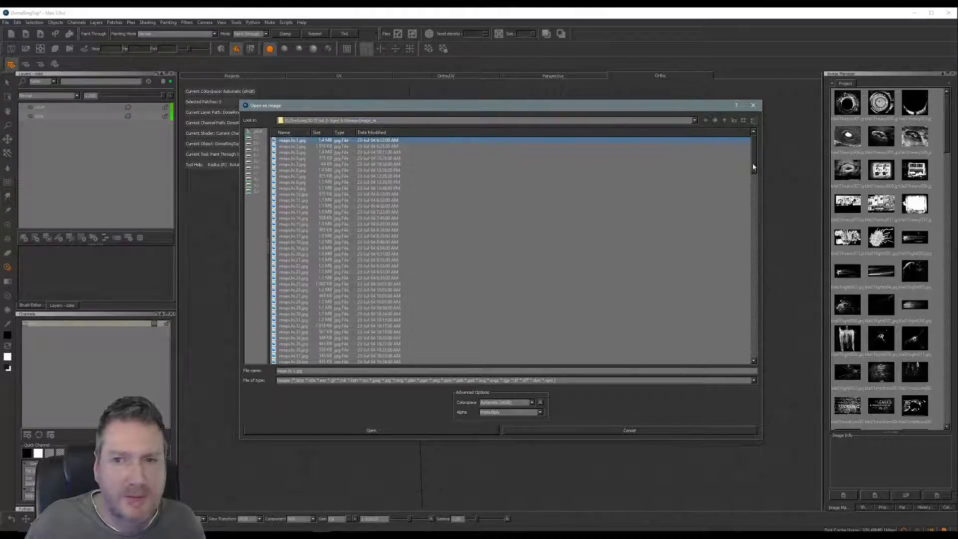
drag(754, 167, 761, 353)
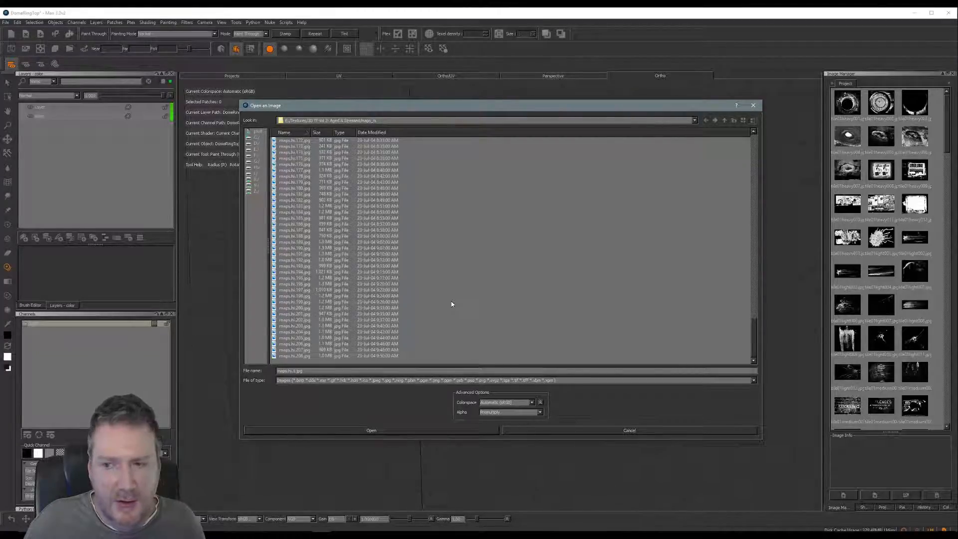
key(ctrl+a)
click(401, 430)
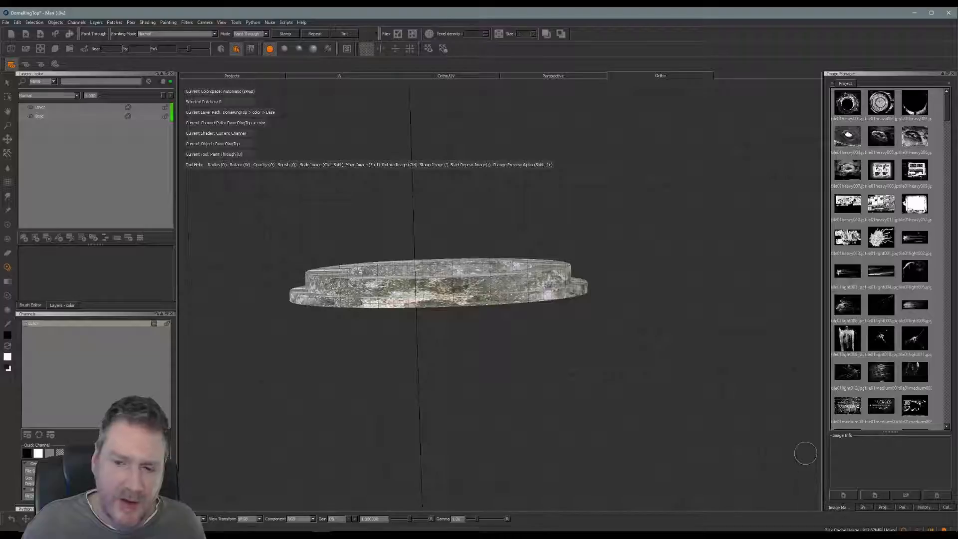
click(7, 22)
click(15, 92)
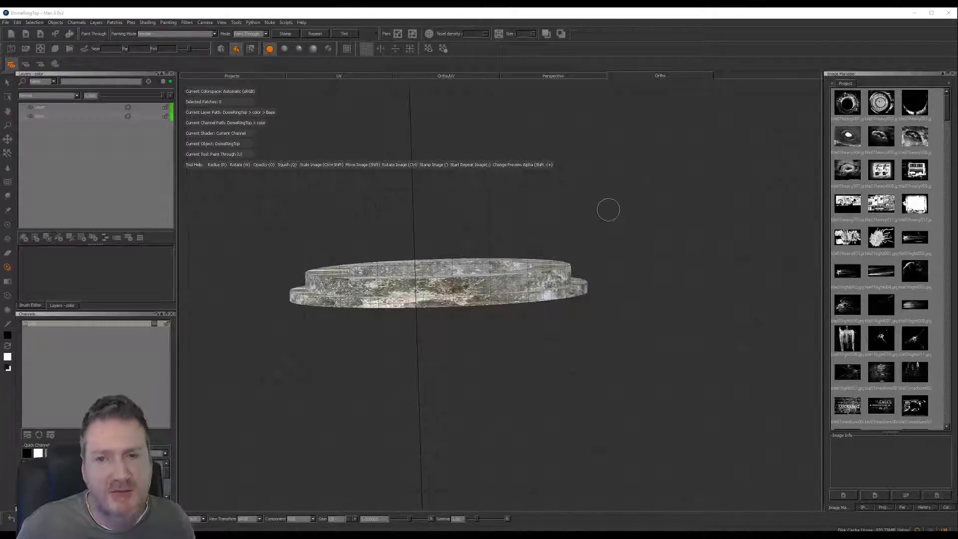
Examine the ring's side and inner faces and look through the images loaded in the Image Manager
alt+middle_drag(553, 231, 630, 231)
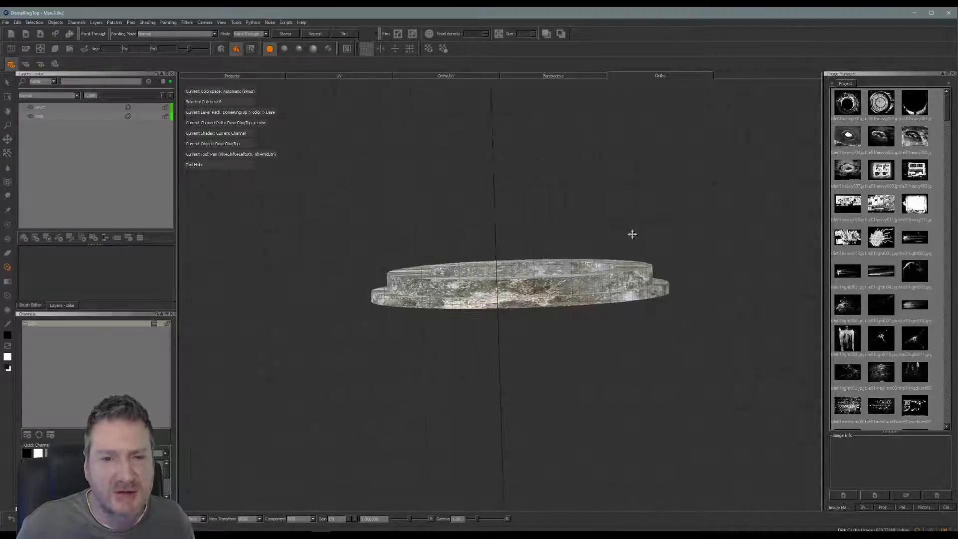
alt+right_drag(579, 248, 624, 241)
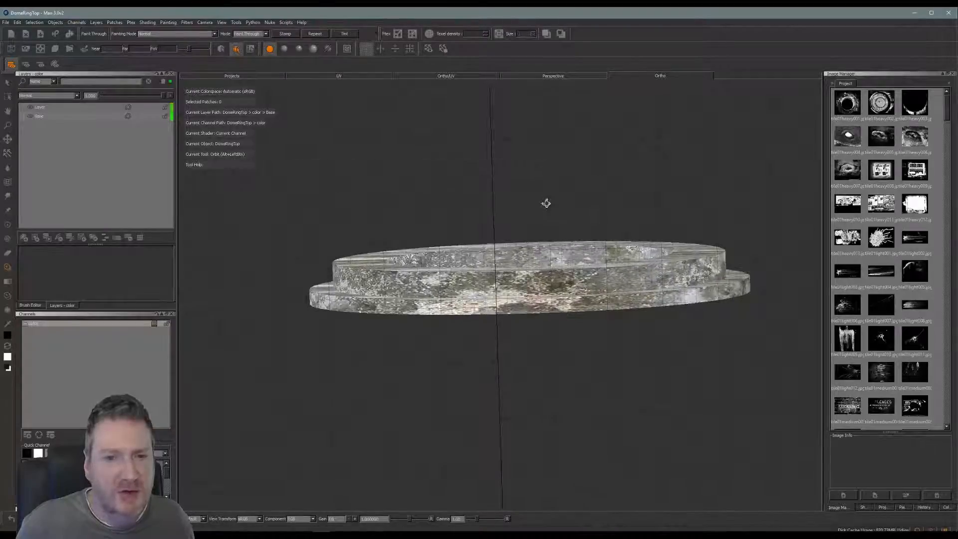
alt+drag(545, 203, 548, 209)
alt+middle_drag(549, 215, 535, 221)
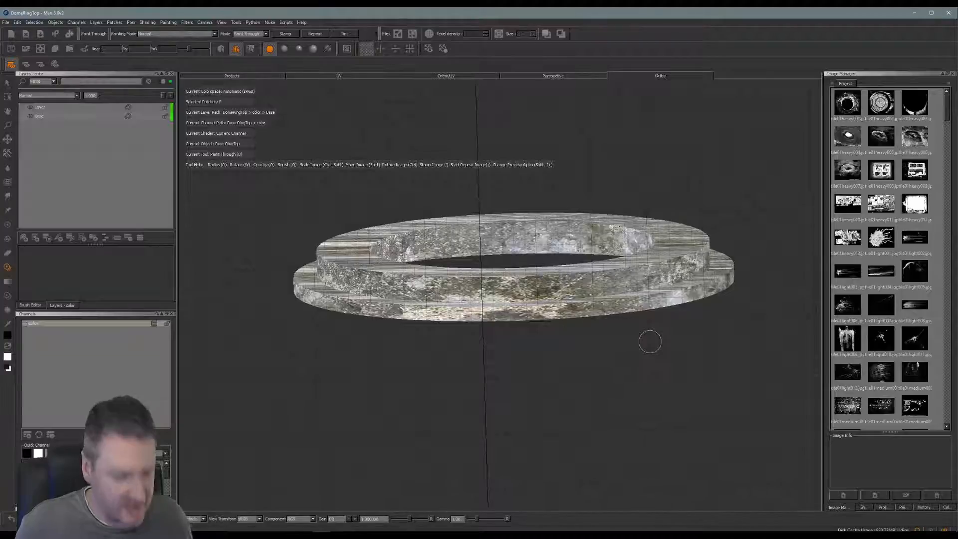
drag(948, 110, 953, 248)
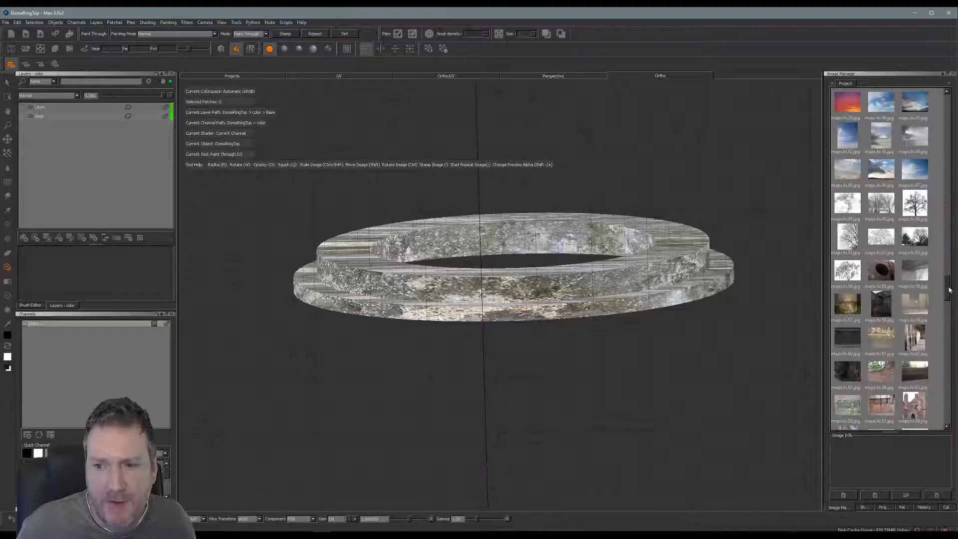
drag(952, 304, 949, 363)
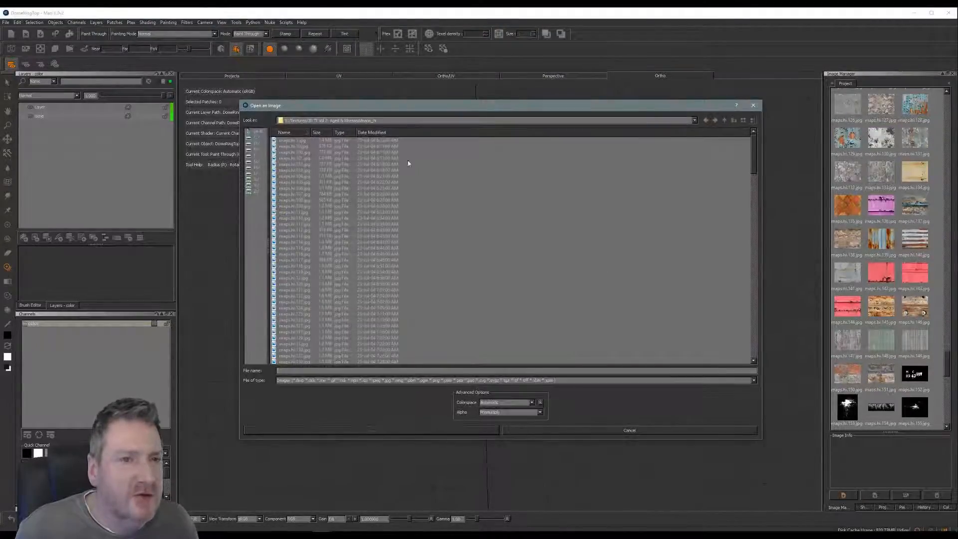
Add all the images in the 3D TT Vol 12 Around World 1 collection's maps folder to the Image Manager
click(725, 121)
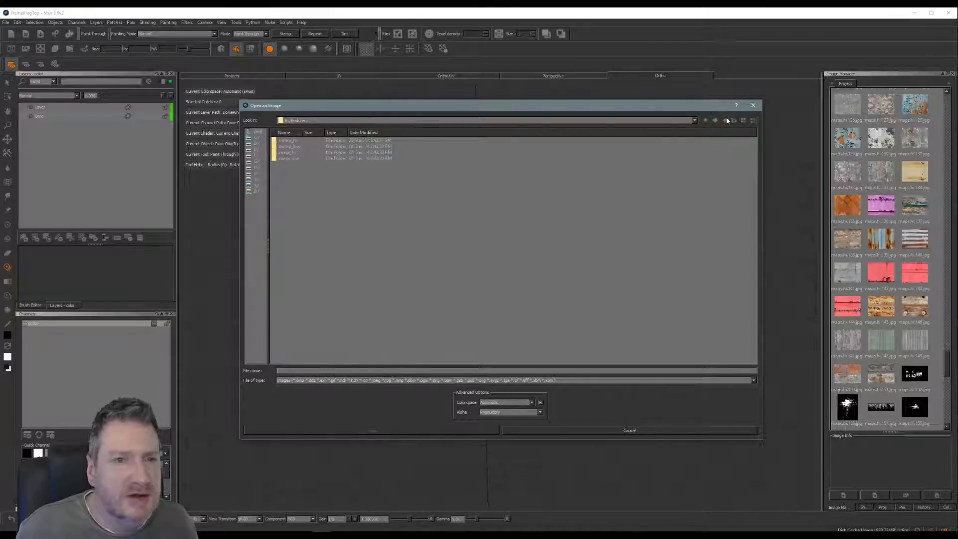
click(724, 120)
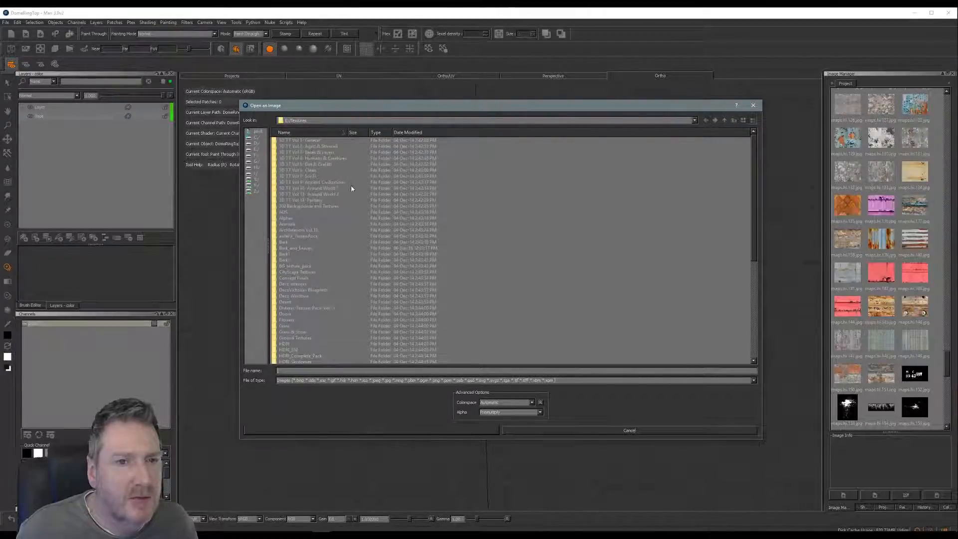
double_click(332, 189)
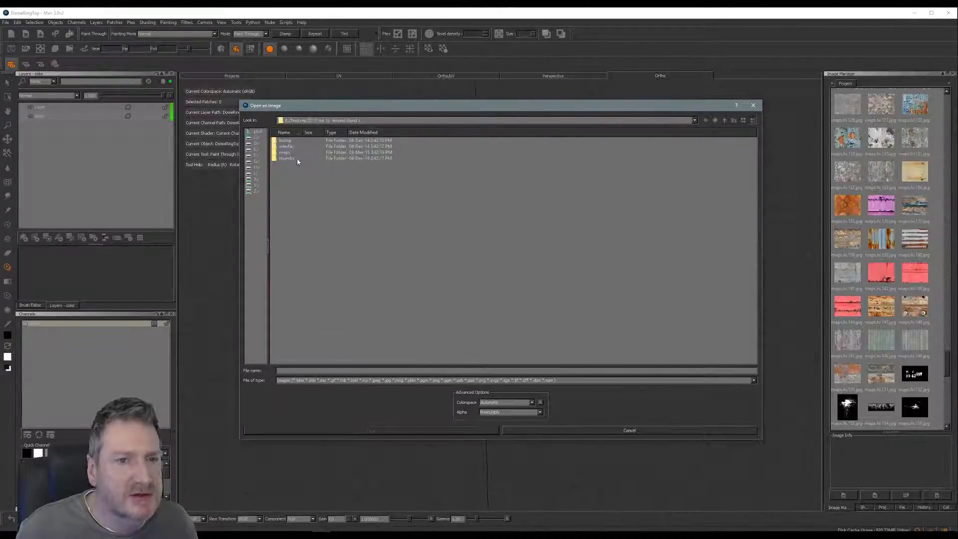
double_click(293, 153)
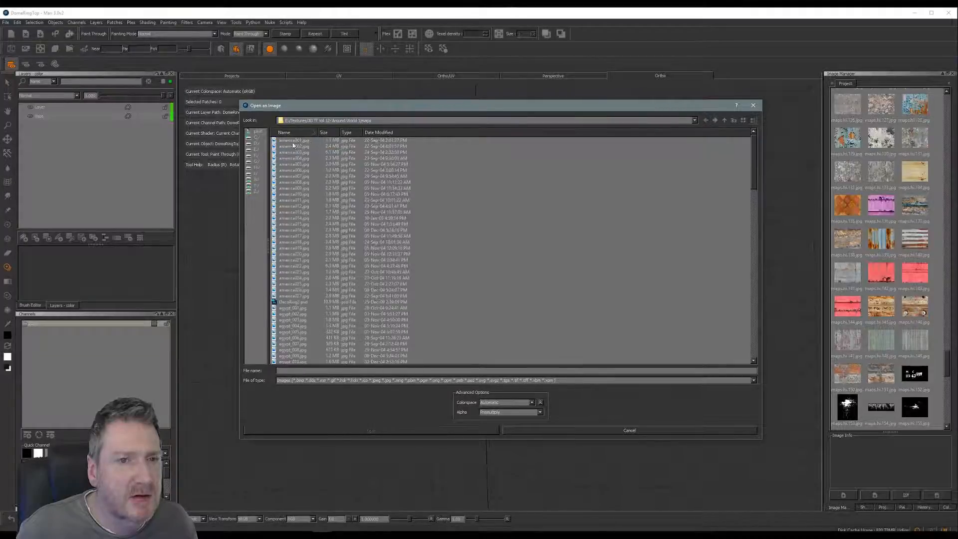
click(296, 141)
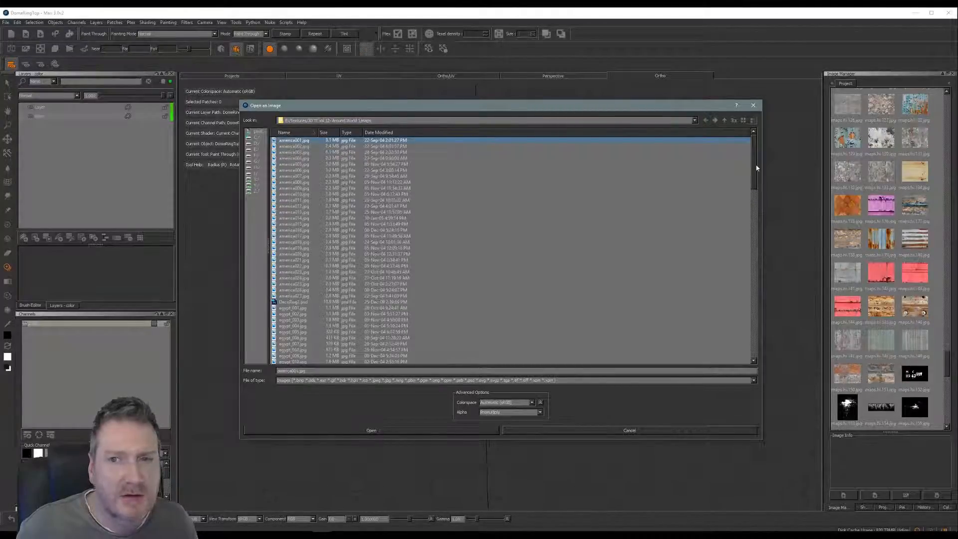
drag(757, 168, 759, 353)
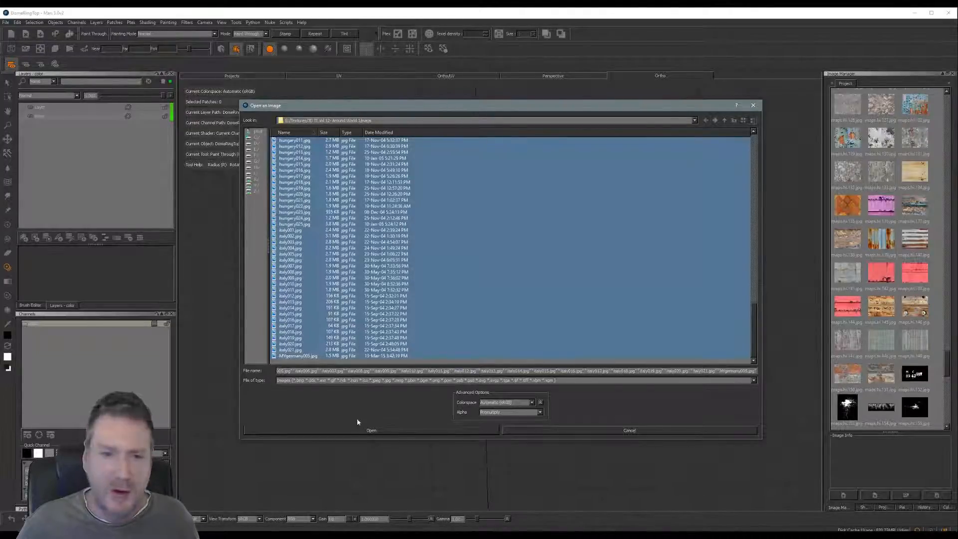
click(345, 435)
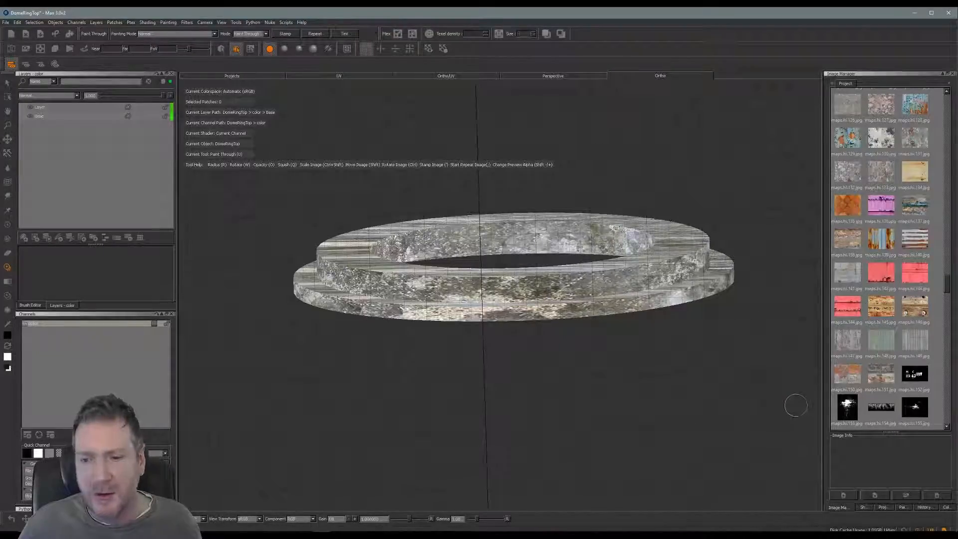
Add a new paint layer above the existing layers of the color channel and save the project
click(23, 238)
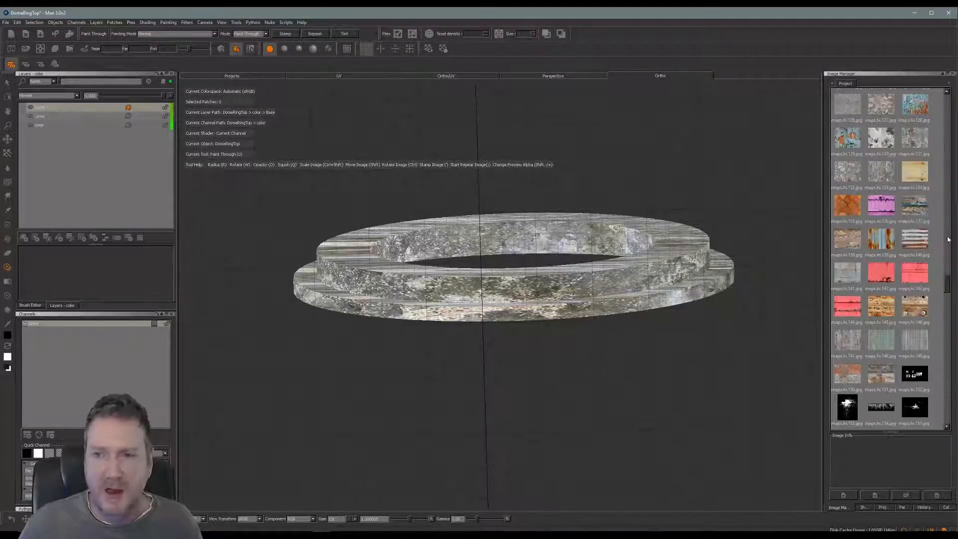
scroll(949, 291, down, 3)
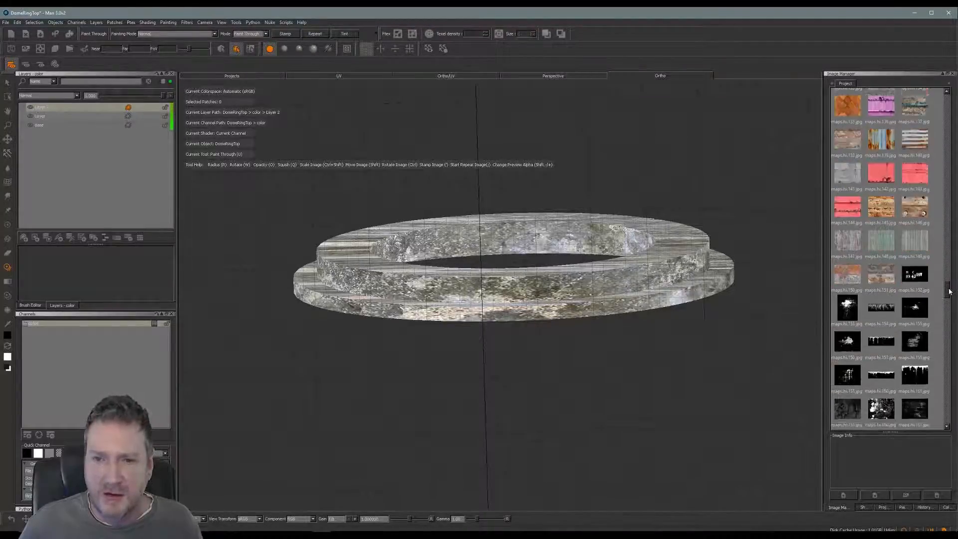
drag(950, 291, 945, 316)
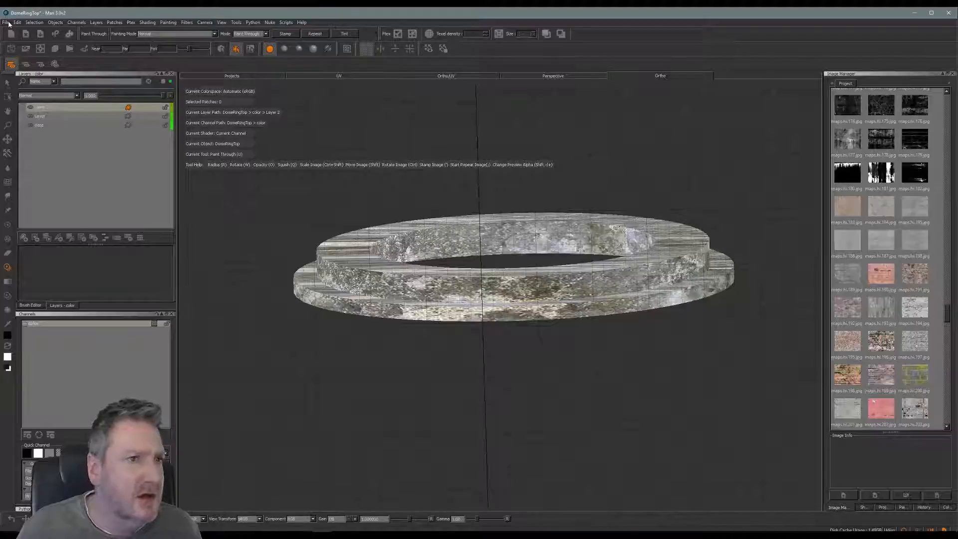
click(6, 23)
click(19, 94)
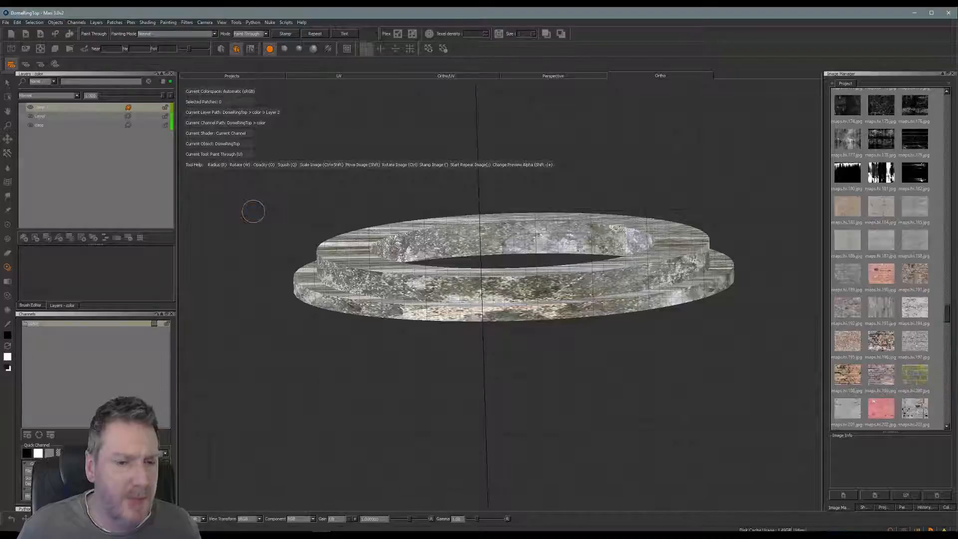
Switch to File Explorer and look through the textures in the 3D TT Vol 13 Around World 2 maps folder on the Work (E:) drive
click(9, 537)
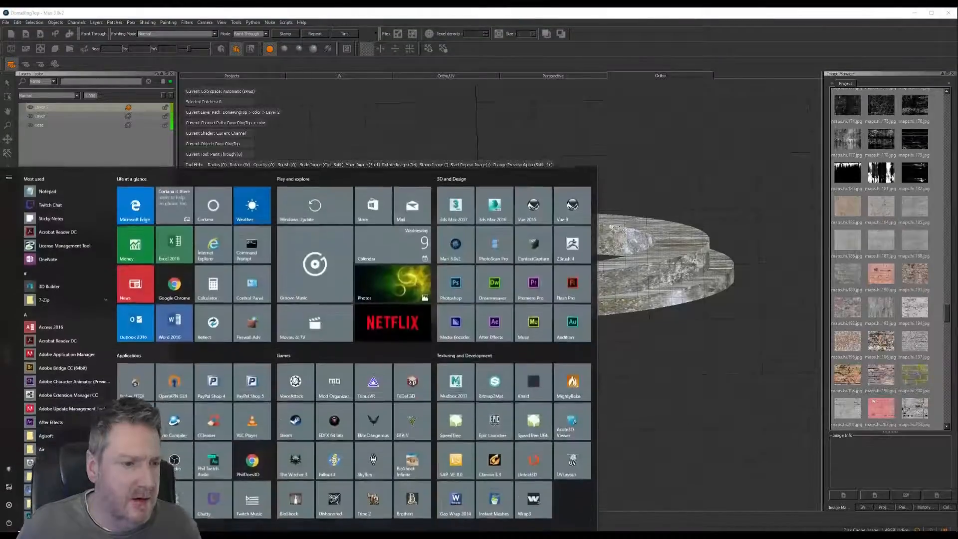
click(11, 490)
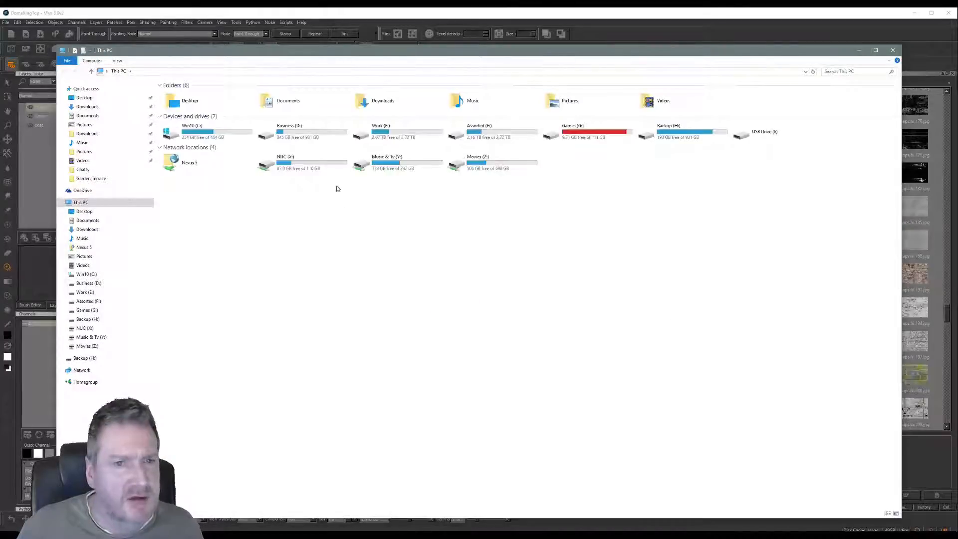
click(399, 132)
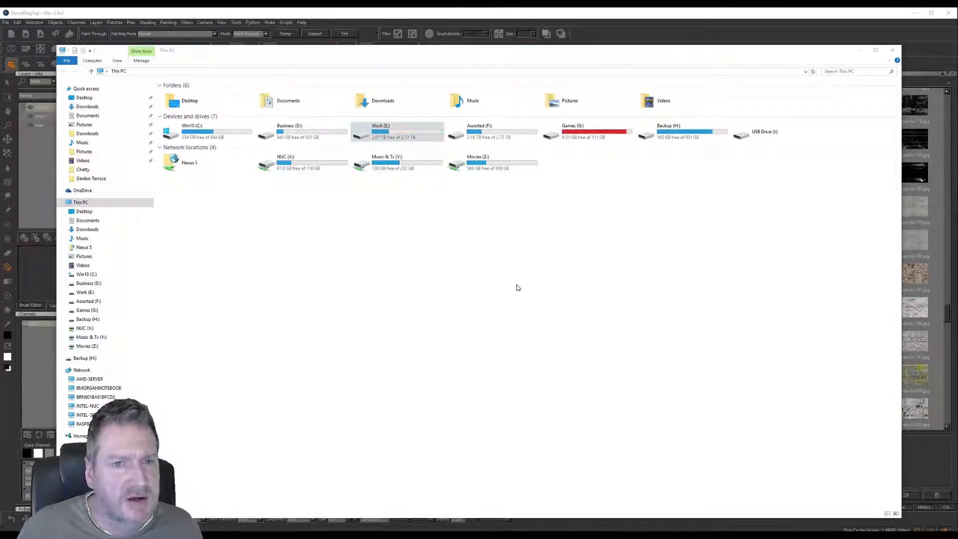
key(Return)
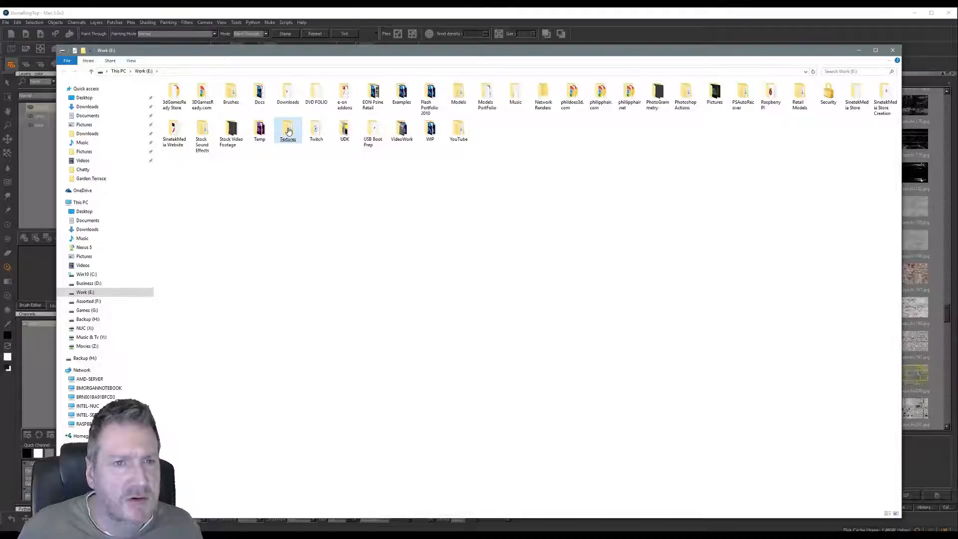
click(289, 131)
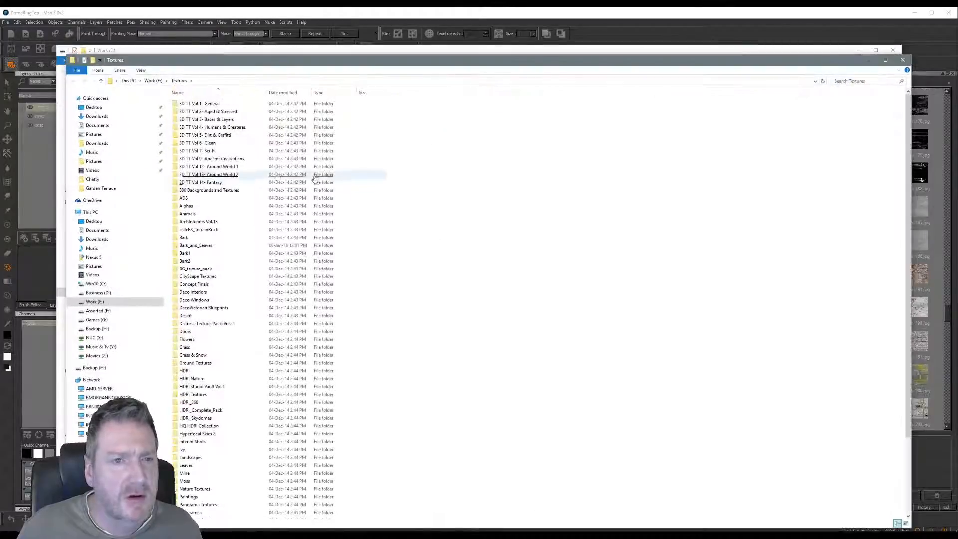
double_click(225, 175)
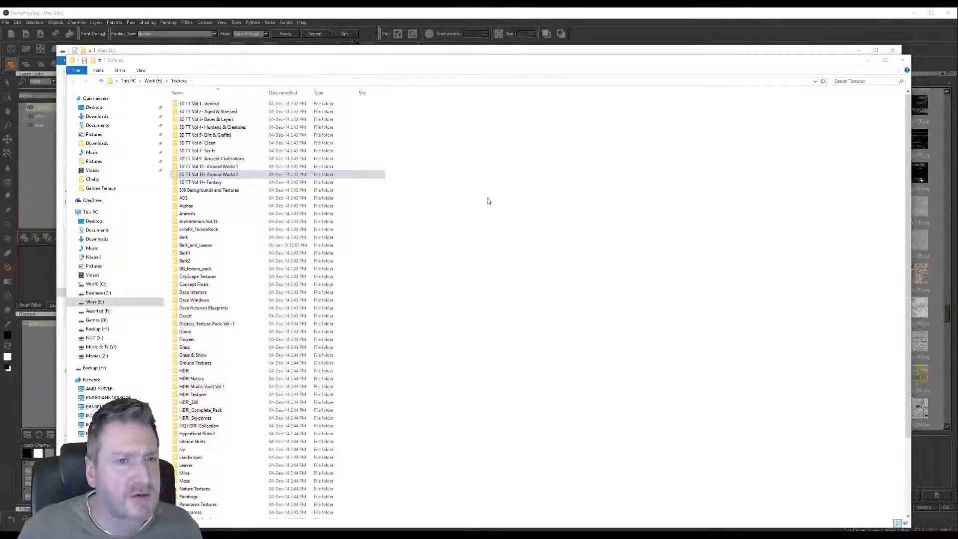
click(220, 80)
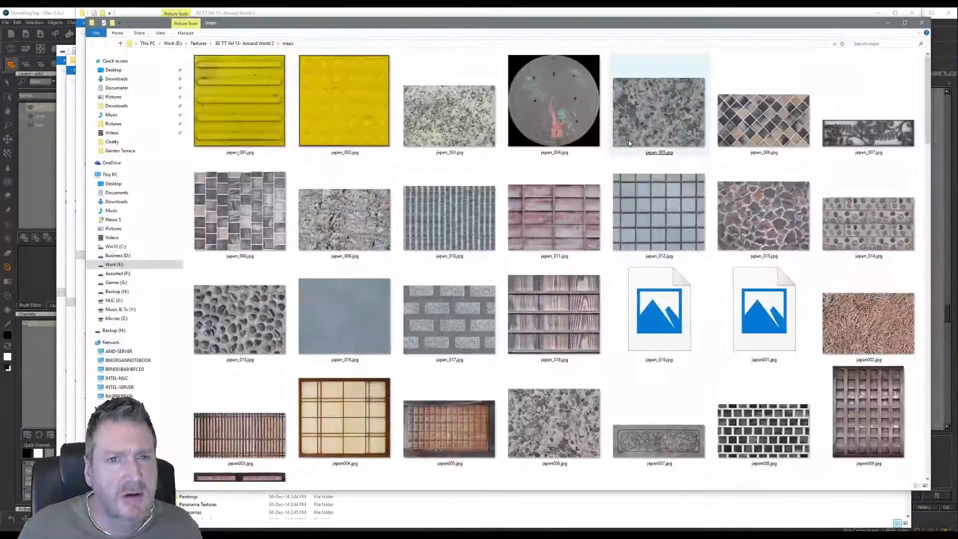
drag(928, 134, 903, 145)
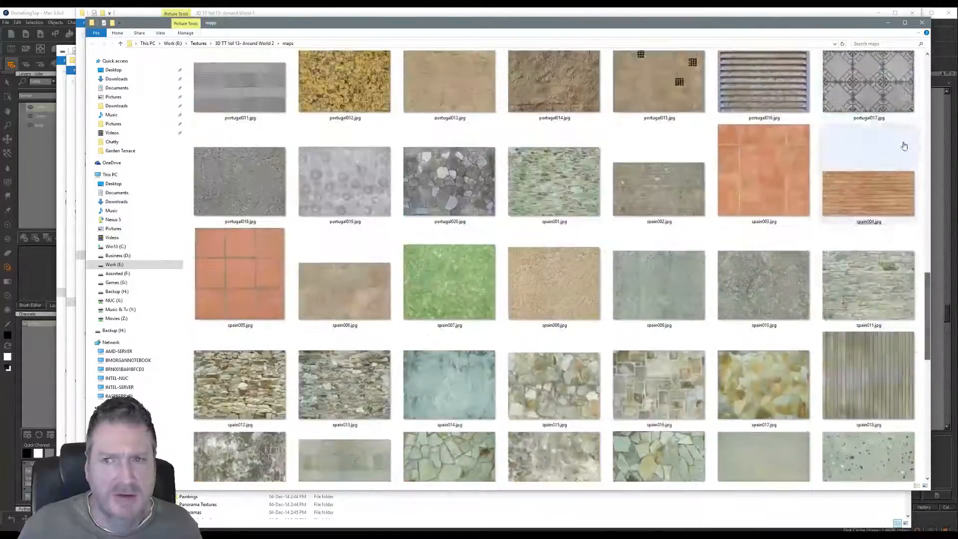
click(921, 22)
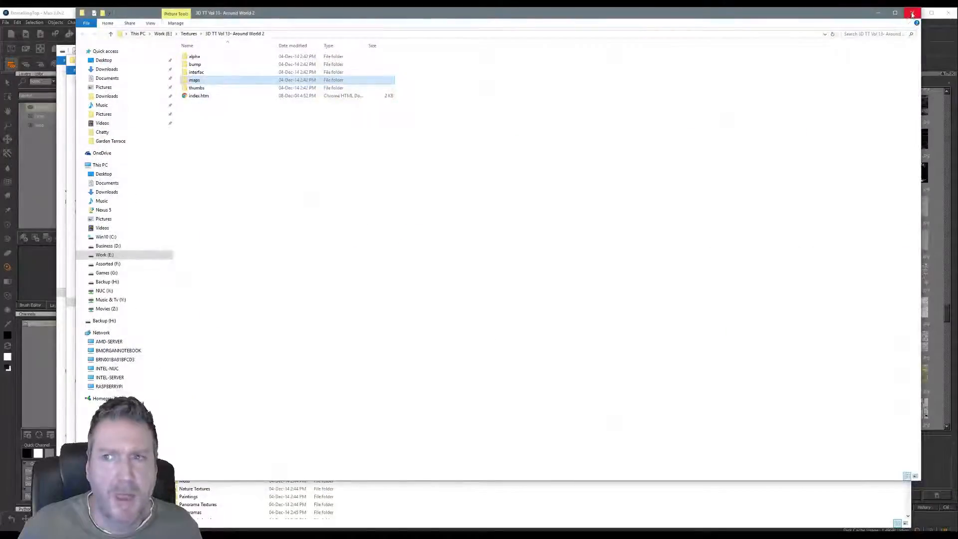
click(912, 12)
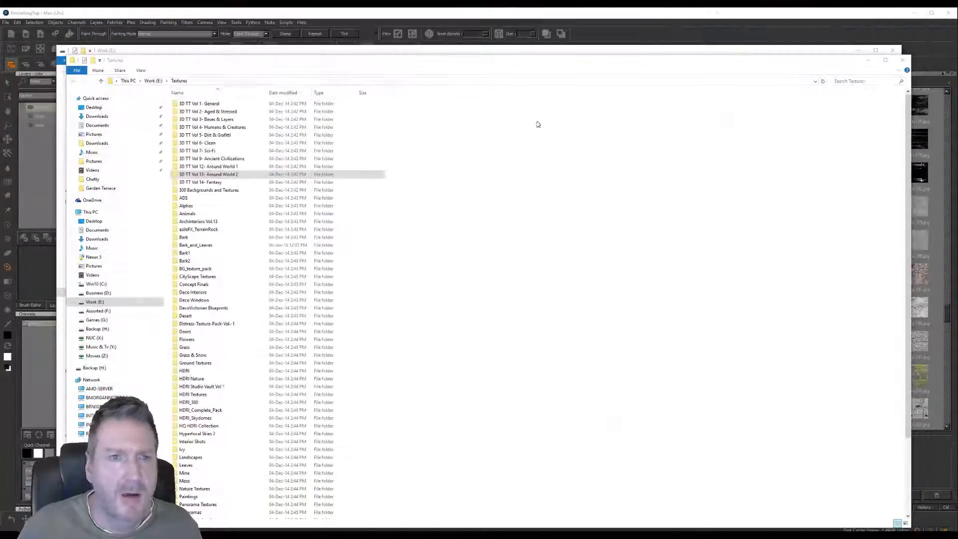
Look through the 3D TT Vol 9 Ancient Civilizations maps folder at a larger thumbnail size, and close the File Explorer windows
double_click(229, 159)
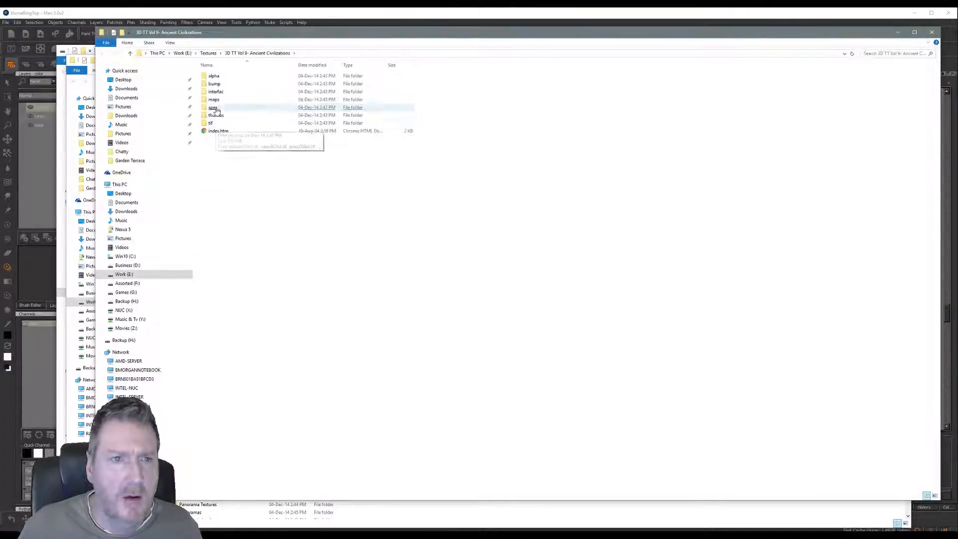
click(214, 99)
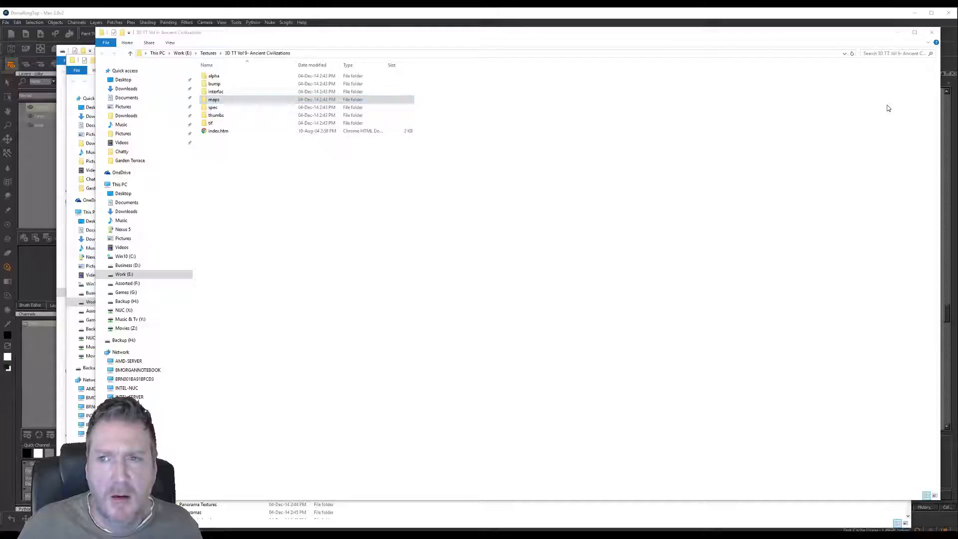
double_click(232, 100)
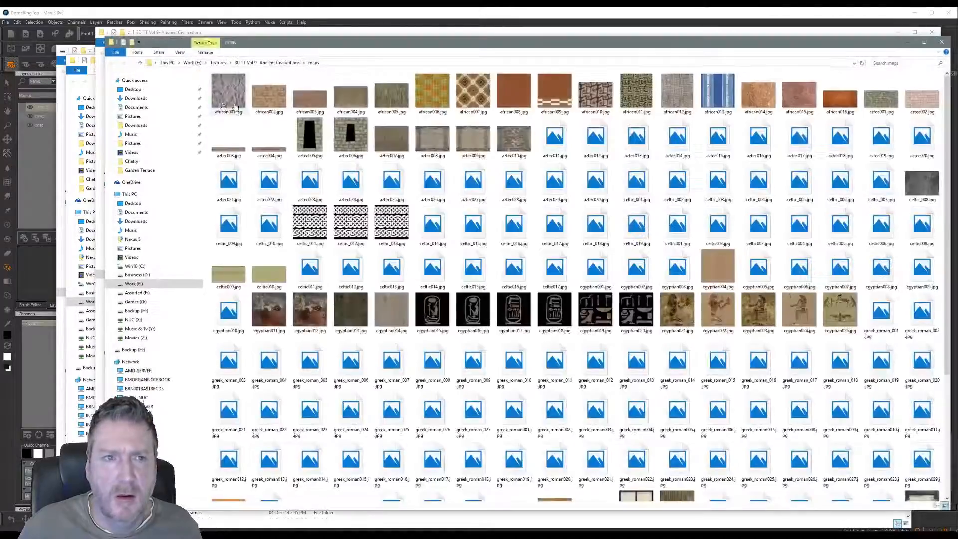
click(180, 54)
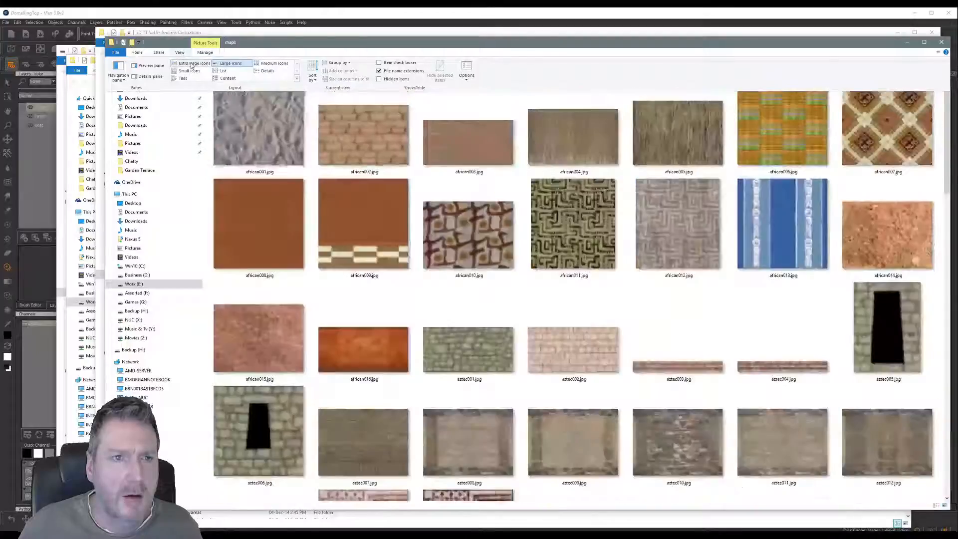
click(193, 64)
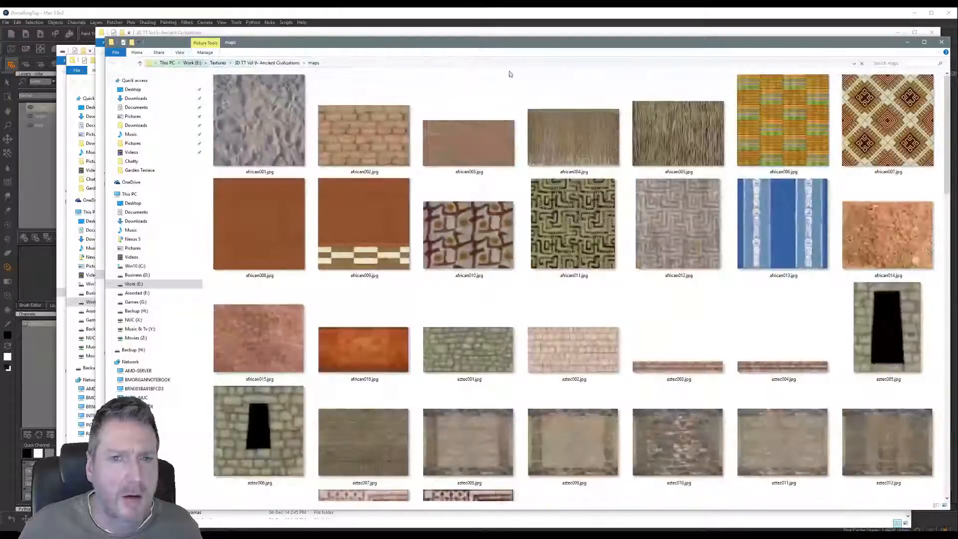
drag(946, 143, 948, 479)
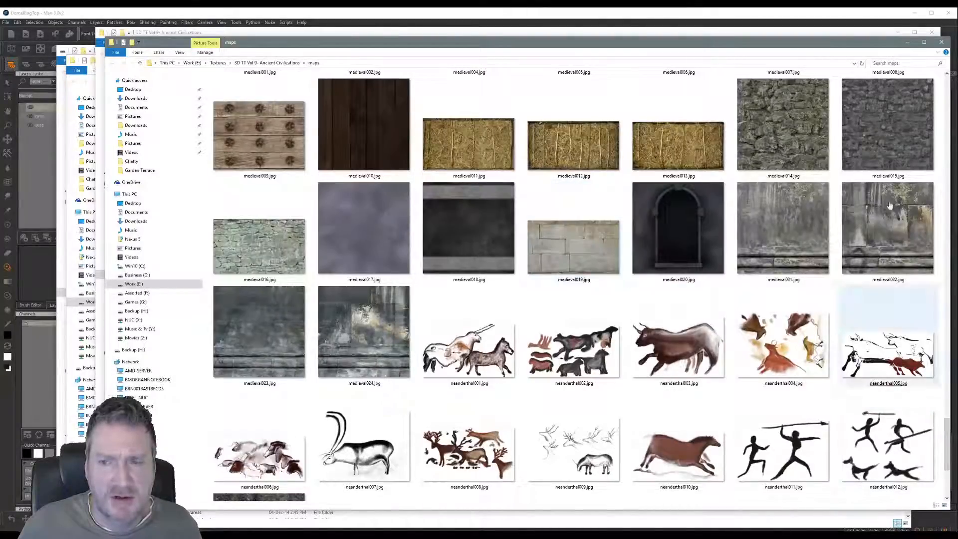
click(941, 42)
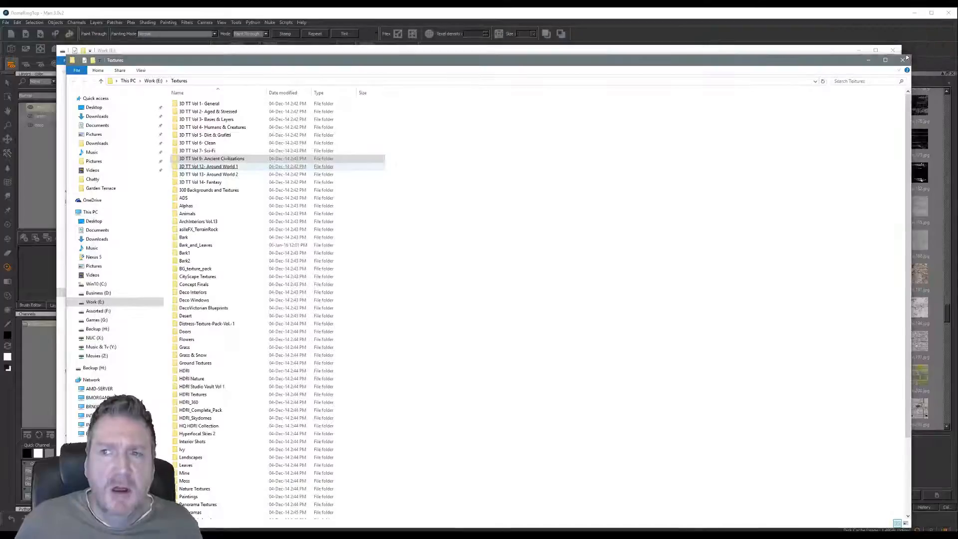
click(903, 60)
click(893, 50)
click(892, 55)
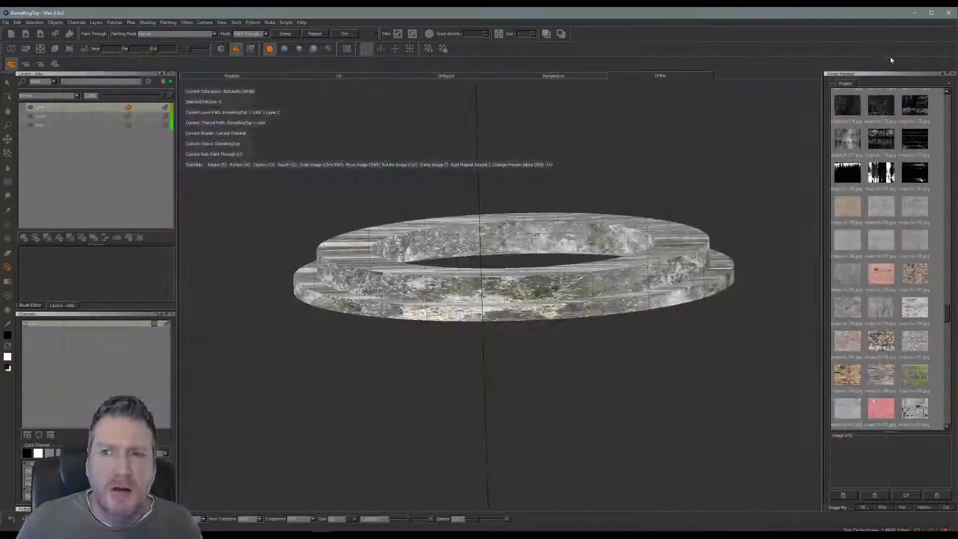
Close the DomeRingTop project and open the LowerStairBorderRight project to look through the textures in its Image Manager
click(6, 23)
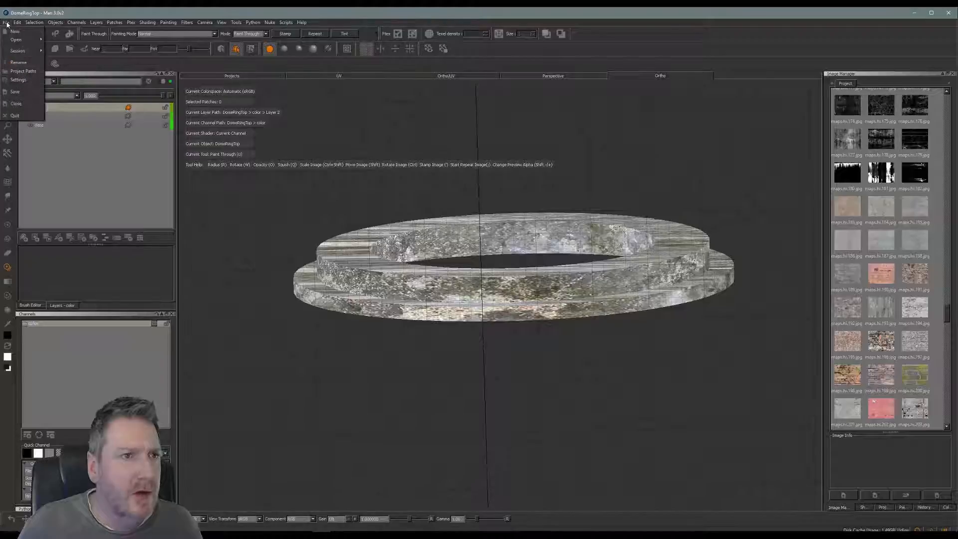
click(22, 107)
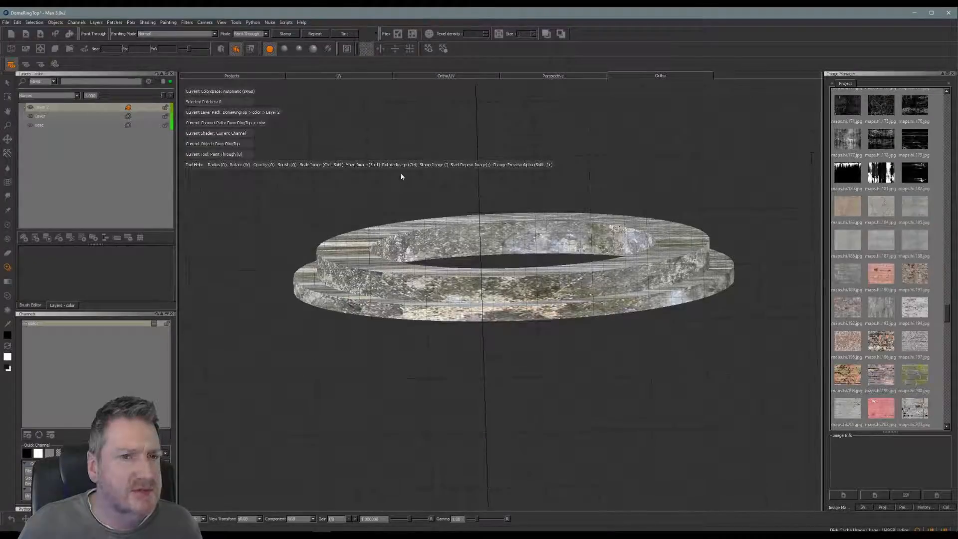
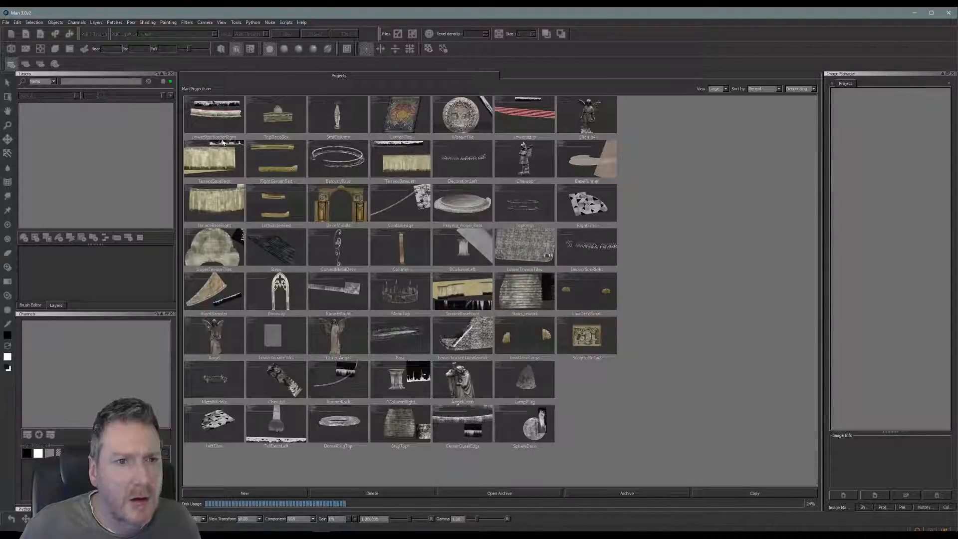
double_click(221, 118)
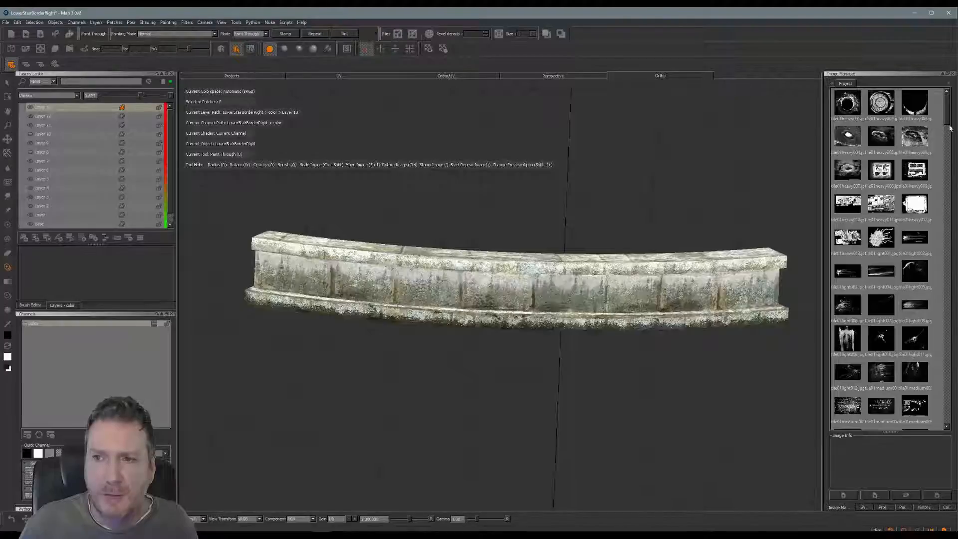
drag(950, 128, 947, 327)
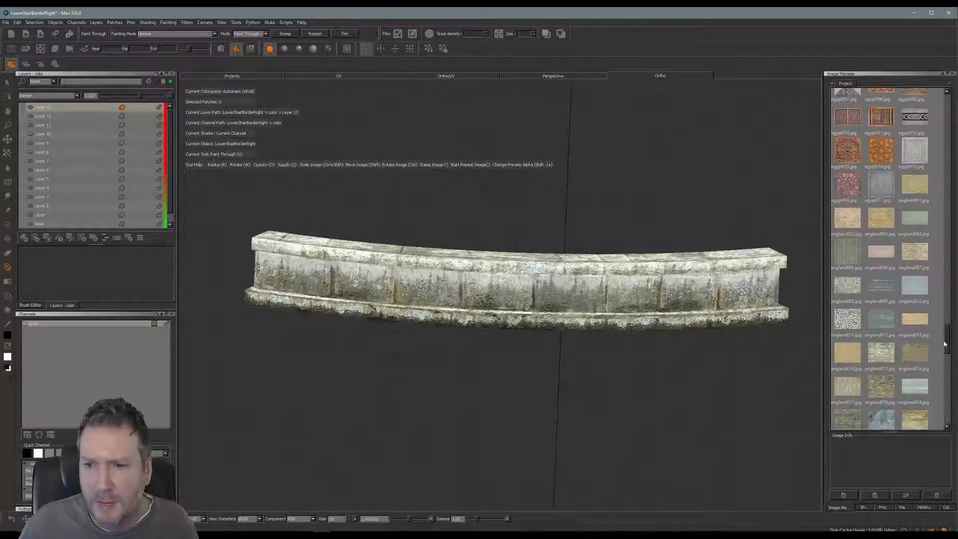
drag(945, 345, 942, 405)
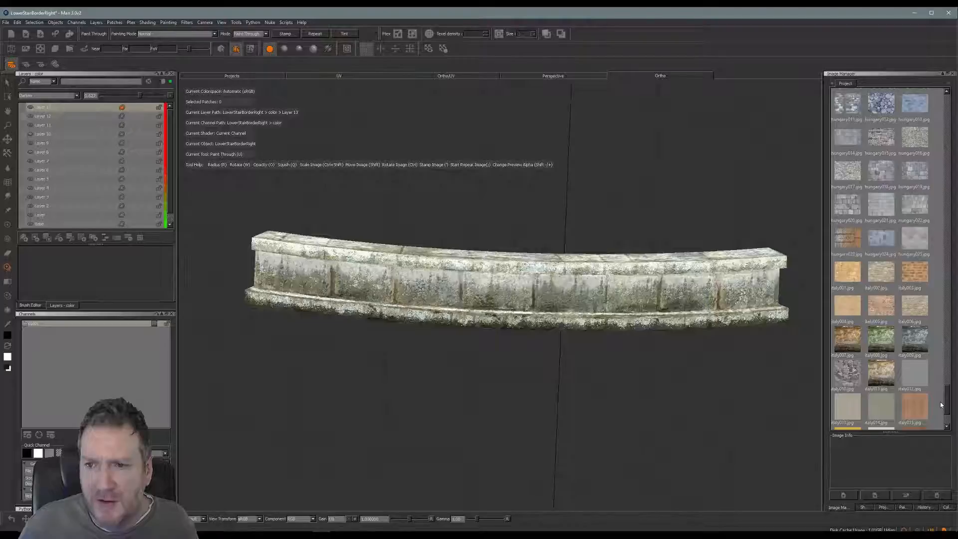
Look through the remaining textures of LowerStairBorderRight, close that project and reopen the DomeRingTop project
drag(941, 405, 937, 364)
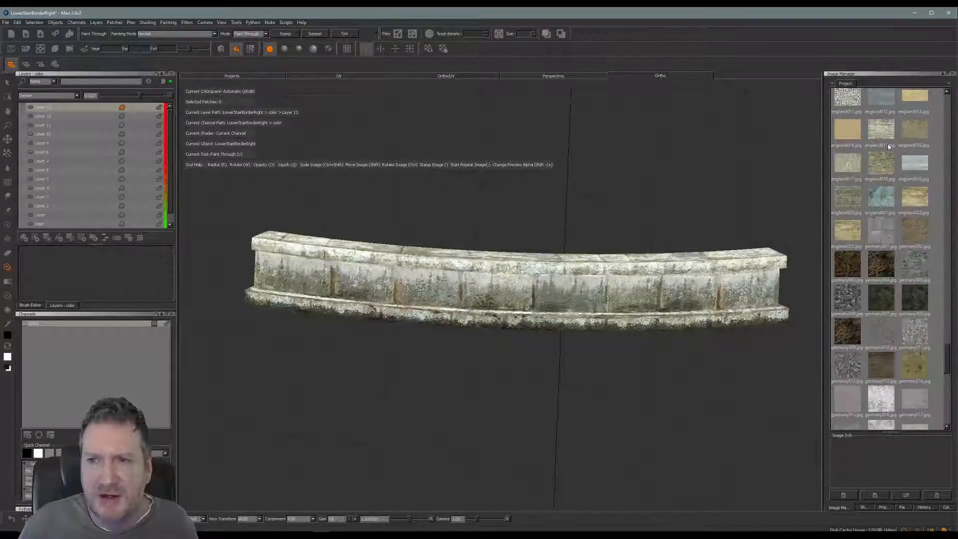
click(6, 24)
click(20, 103)
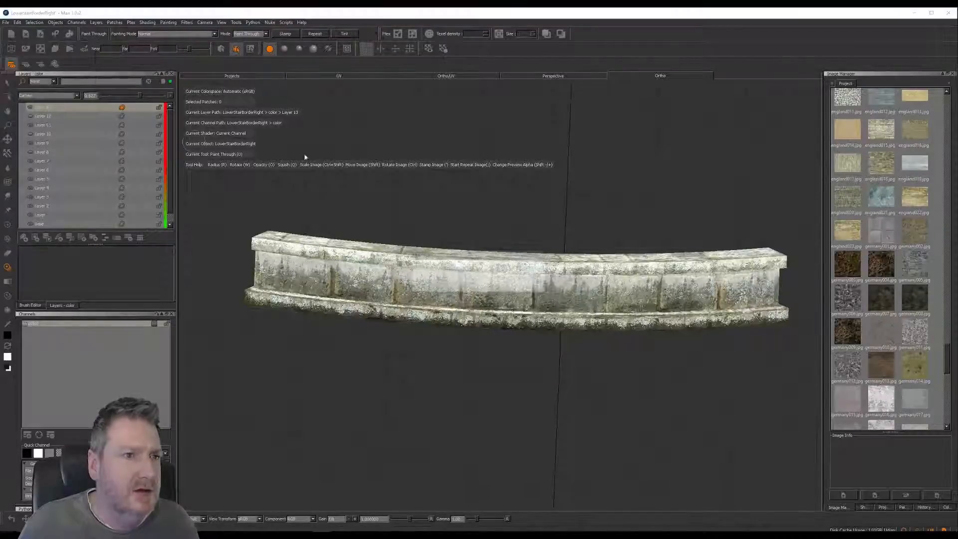
click(478, 284)
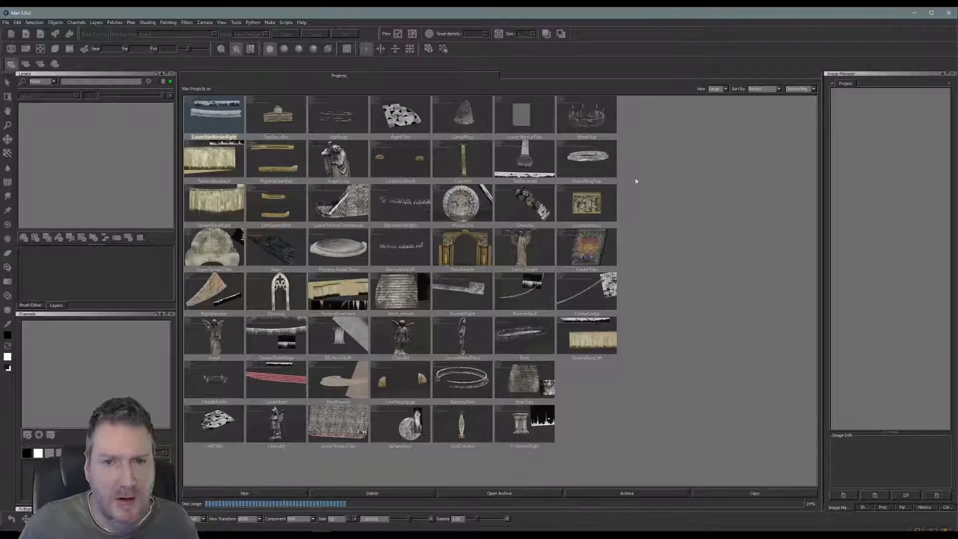
click(588, 157)
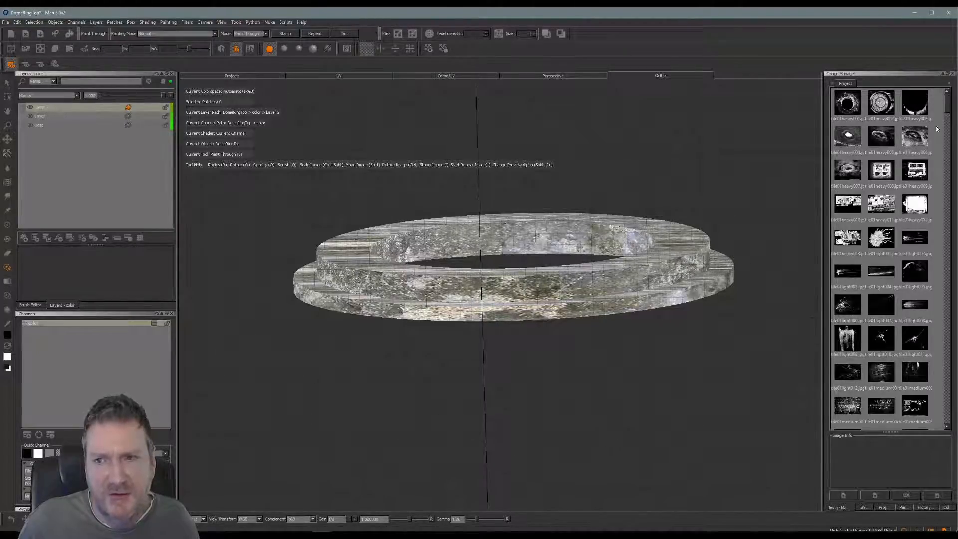
Find the england015.jpg stone-wall image in the Image Manager, load it for Paint Through and rotate it so its block rows run horizontally
drag(948, 106, 948, 359)
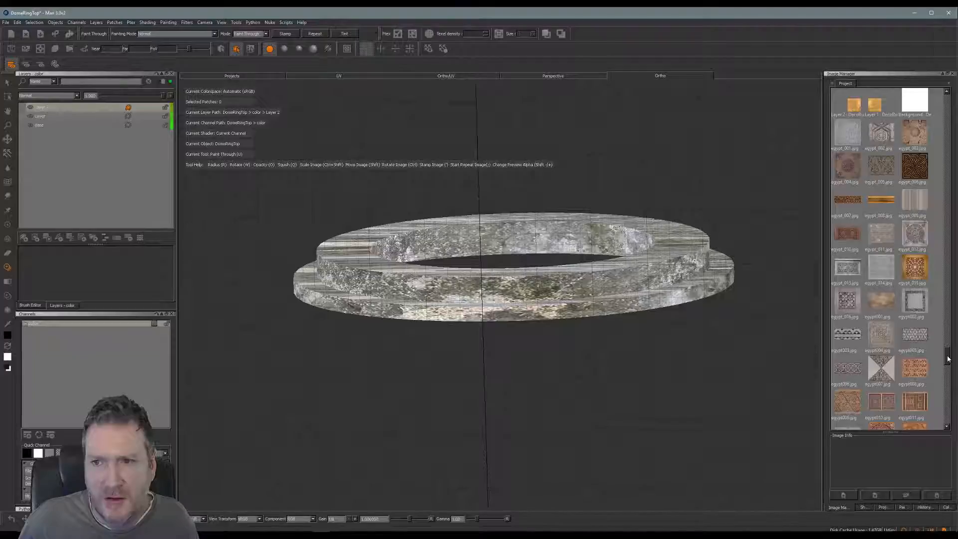
drag(948, 359, 947, 373)
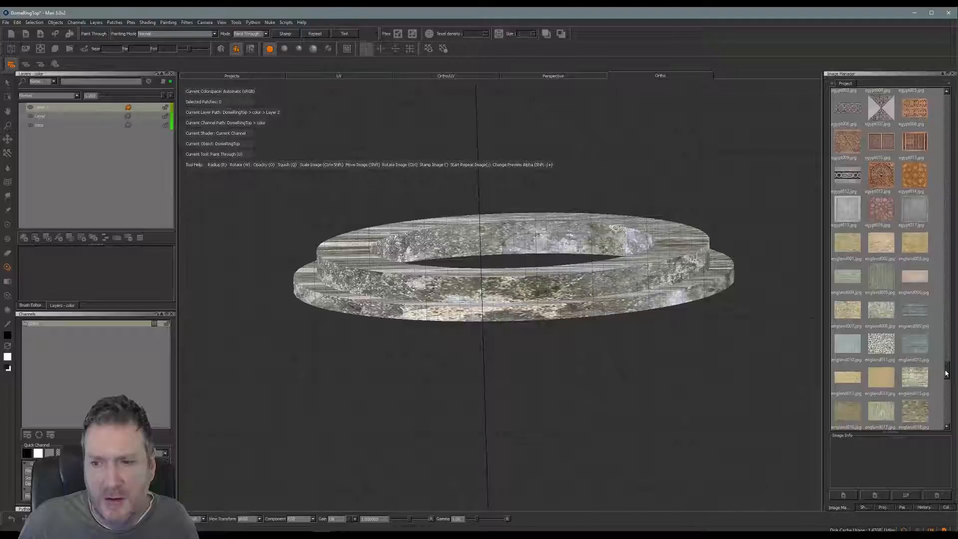
click(921, 383)
drag(921, 382, 597, 352)
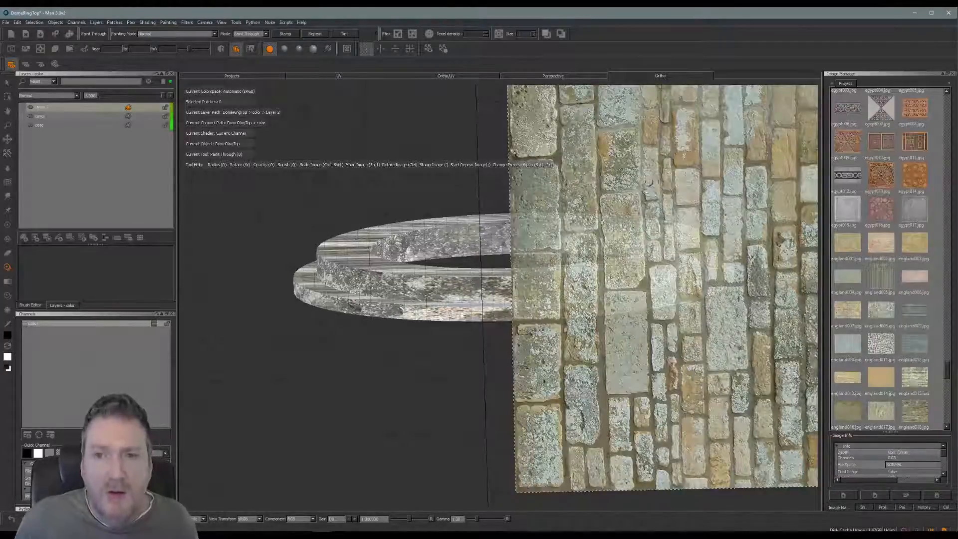
ctrl+drag(645, 182, 605, 304)
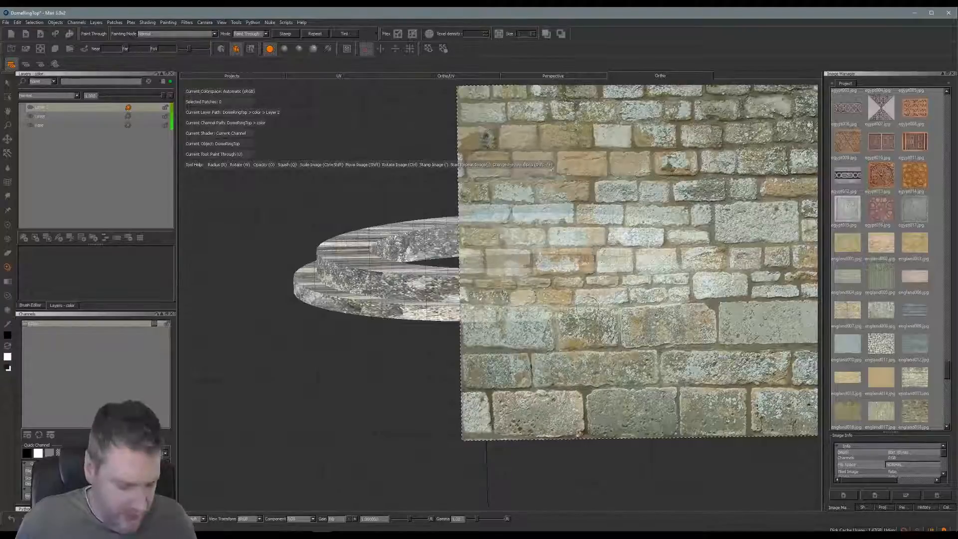
Align the stone-wall image over the front of the ring so its bottom row of large blocks covers the upper outer band
alt+middle_drag(535, 281, 548, 265)
alt+right_drag(547, 265, 574, 284)
alt+middle_drag(574, 284, 523, 295)
mouse_move(522, 295)
alt+mouse_down()
mouse_move(516, 240)
mouse_move(516, 289)
alt+mouse_up()
alt+middle_drag(518, 263, 526, 291)
key(t)
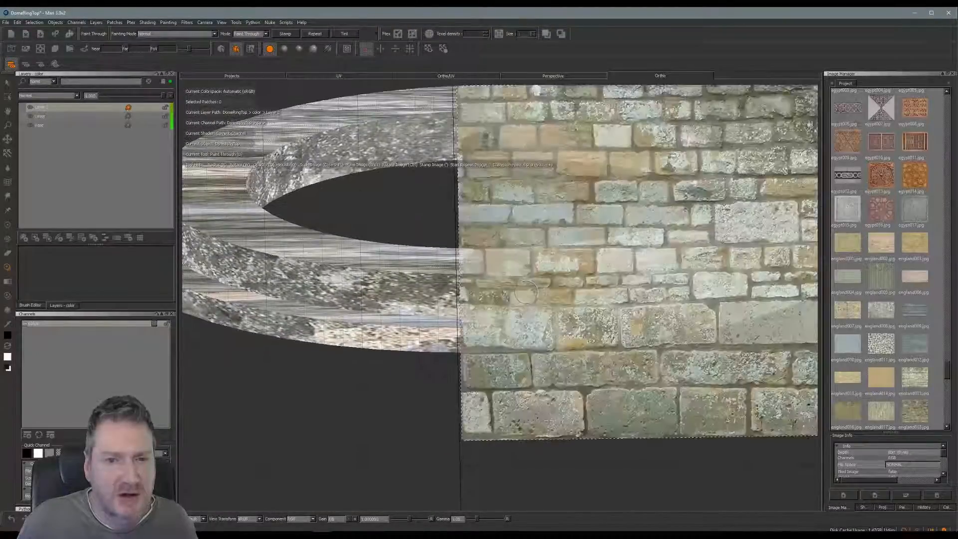
mouse_move(610, 430)
shift+mouse_down()
mouse_move(589, 333)
mouse_move(613, 324)
shift+mouse_up()
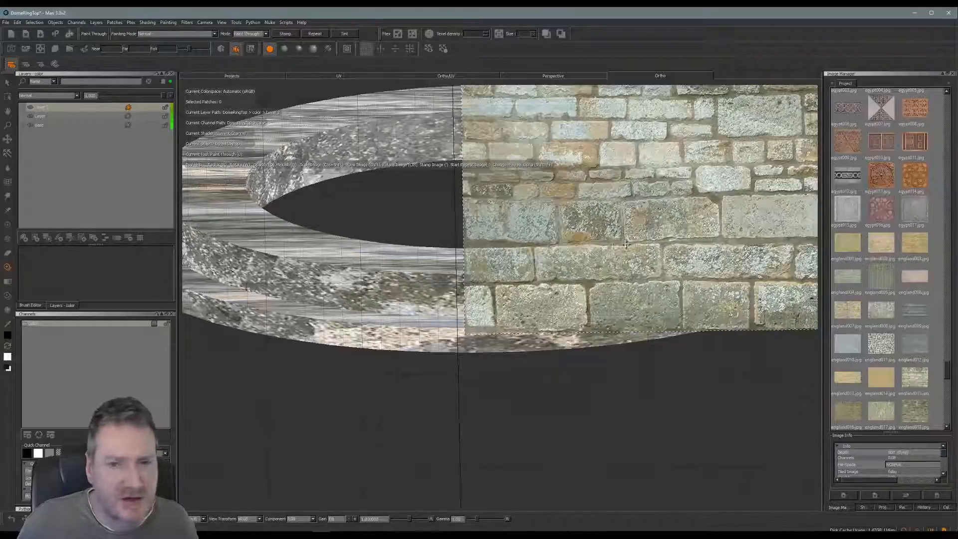
mouse_move(626, 247)
shift+mouse_down()
mouse_move(530, 232)
mouse_move(616, 229)
mouse_move(413, 223)
mouse_move(416, 234)
mouse_move(432, 239)
mouse_move(468, 218)
mouse_move(475, 159)
mouse_move(478, 186)
mouse_move(529, 238)
mouse_move(530, 228)
mouse_move(481, 224)
mouse_move(432, 185)
mouse_move(436, 230)
shift+mouse_up()
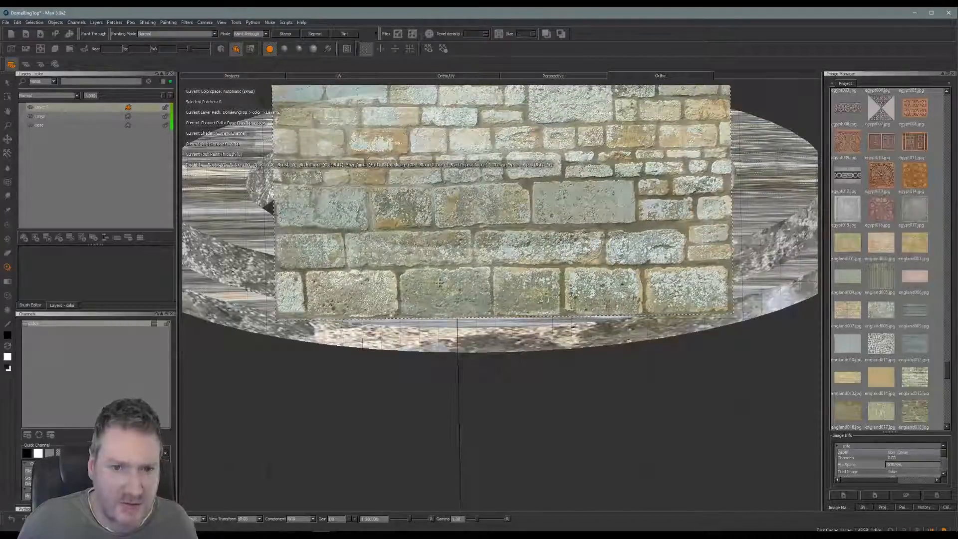
Paint the first large stone blocks through the image onto the front of the ring's upper outer band
mouse_move(461, 288)
mouse_down()
mouse_move(416, 283)
mouse_move(459, 291)
mouse_move(422, 298)
mouse_move(454, 301)
mouse_move(411, 301)
mouse_move(399, 287)
mouse_move(339, 277)
mouse_move(379, 305)
mouse_up()
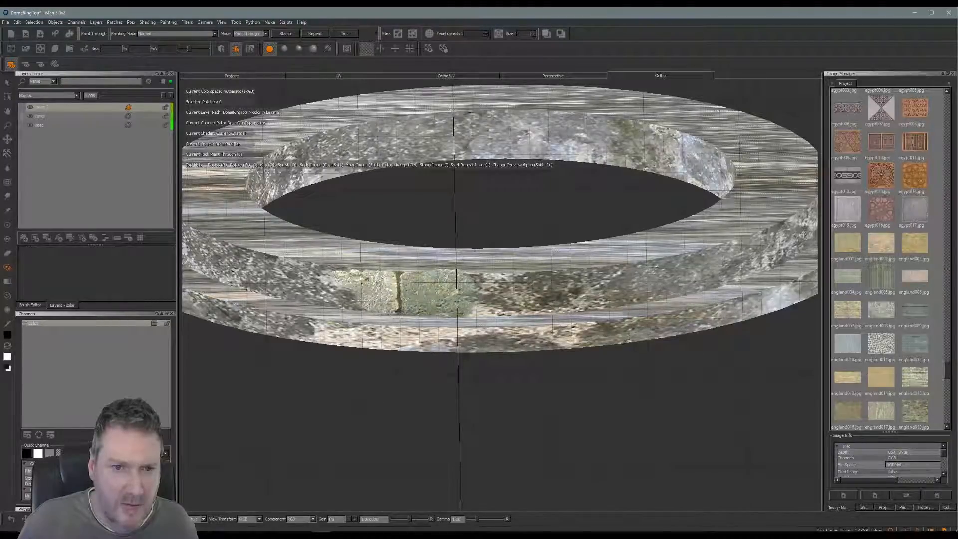
mouse_move(472, 307)
mouse_down()
mouse_move(516, 311)
mouse_move(519, 290)
mouse_move(499, 276)
mouse_move(549, 282)
mouse_move(547, 299)
mouse_move(567, 300)
mouse_move(564, 309)
mouse_move(541, 273)
mouse_up()
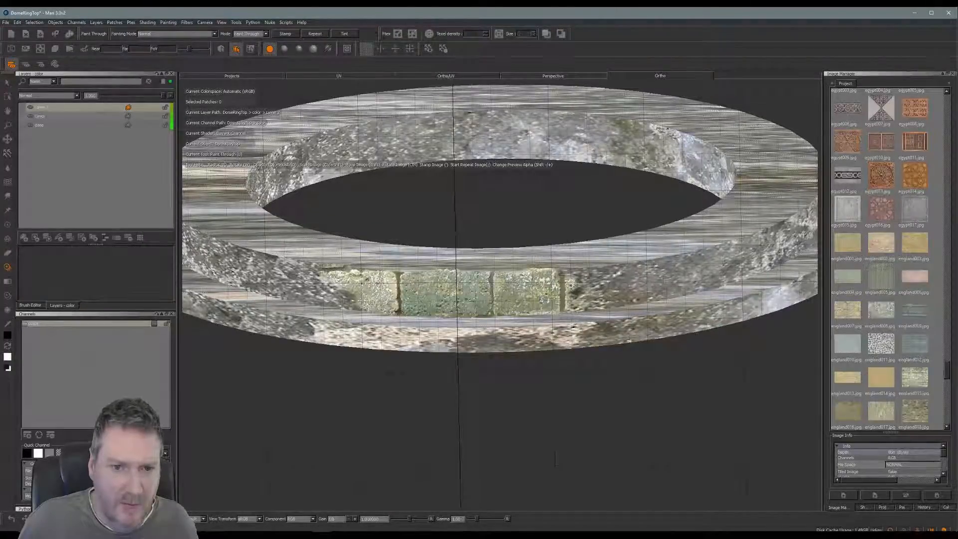
mouse_move(359, 306)
mouse_down()
mouse_move(351, 301)
mouse_move(394, 308)
mouse_move(621, 274)
mouse_move(467, 301)
mouse_move(479, 304)
mouse_move(489, 302)
mouse_move(448, 295)
mouse_move(421, 275)
mouse_up()
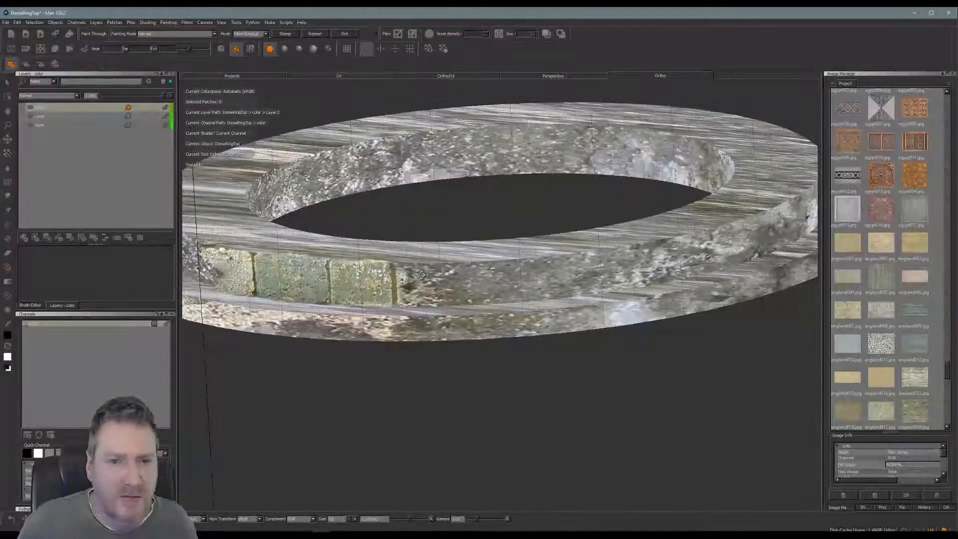
Shift the stone-wall image along the band to match the painted blocks and paint its last two large blocks beside them
key(u)
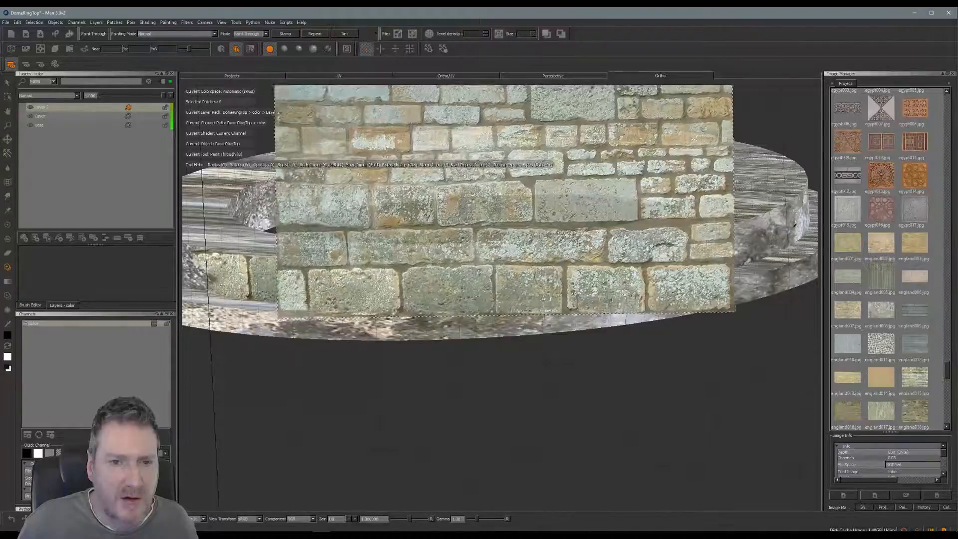
mouse_move(548, 277)
shift+mouse_down()
mouse_move(616, 222)
mouse_move(611, 237)
mouse_move(467, 237)
mouse_move(436, 262)
mouse_move(374, 276)
mouse_move(379, 268)
mouse_move(376, 277)
mouse_move(391, 280)
shift+mouse_up()
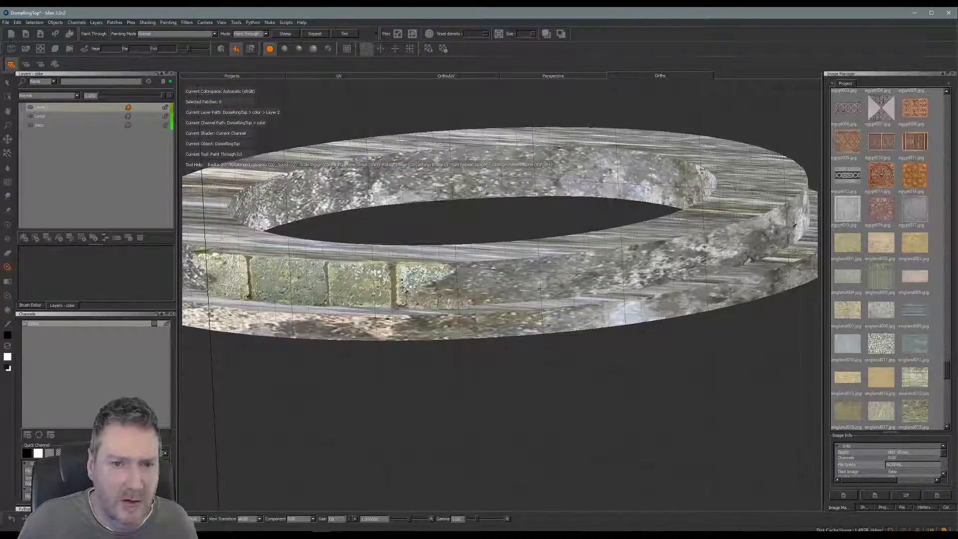
mouse_move(440, 300)
mouse_down()
mouse_move(494, 298)
mouse_move(489, 274)
mouse_up()
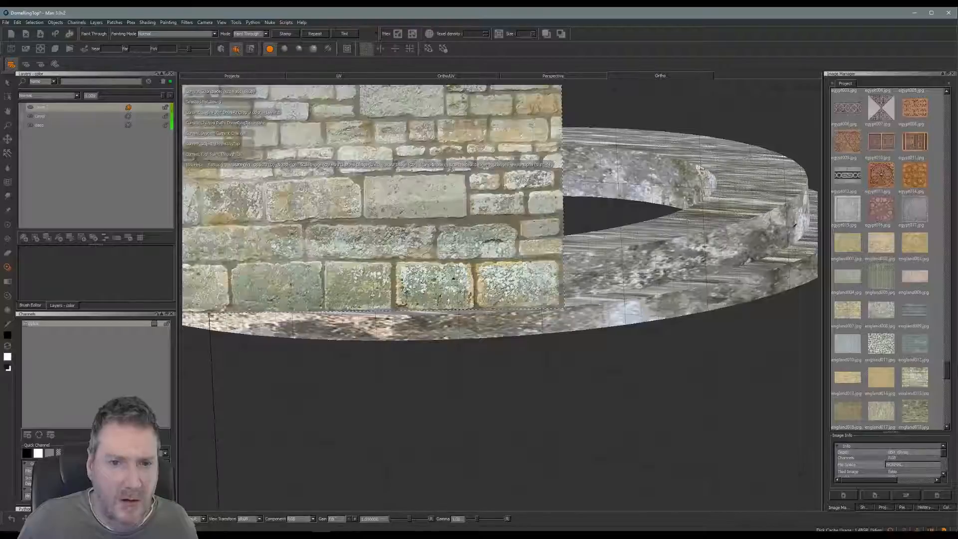
mouse_move(528, 292)
mouse_down()
mouse_move(528, 319)
mouse_move(487, 334)
mouse_move(509, 297)
mouse_move(514, 304)
mouse_move(507, 280)
mouse_move(519, 277)
mouse_move(530, 324)
mouse_up()
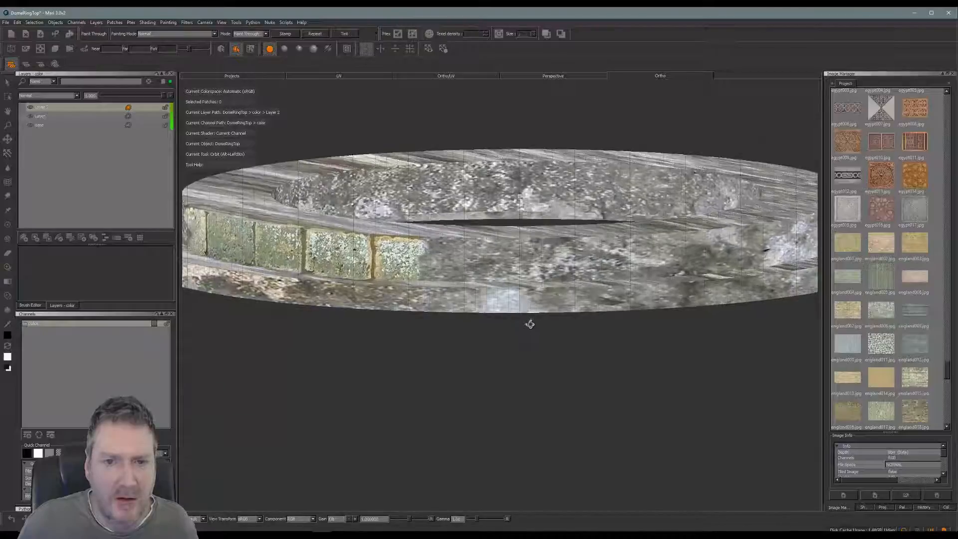
Realign the start of the image's bottom block row with the end of the painted blocks and continue painting blocks around the band
key(t)
mouse_move(280, 258)
shift+mouse_down()
mouse_move(548, 241)
mouse_move(639, 247)
mouse_move(556, 234)
shift+mouse_up()
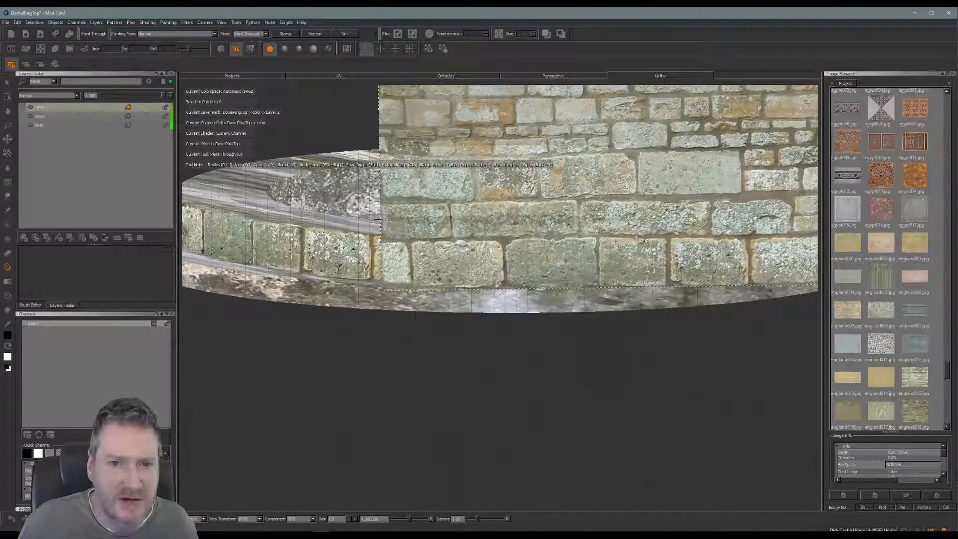
mouse_move(643, 240)
shift+mouse_down()
mouse_move(617, 235)
mouse_move(629, 247)
shift+mouse_up()
shift+drag(632, 238, 619, 238)
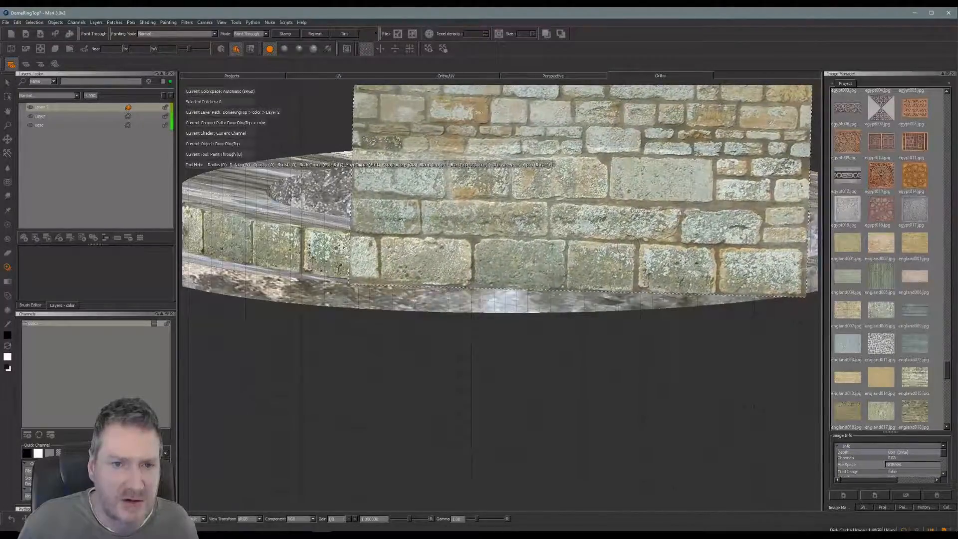
mouse_move(402, 264)
mouse_down()
mouse_move(396, 257)
mouse_move(464, 246)
mouse_move(444, 260)
mouse_move(456, 276)
mouse_move(407, 273)
mouse_move(467, 272)
mouse_move(471, 255)
mouse_move(489, 252)
mouse_move(476, 244)
mouse_up()
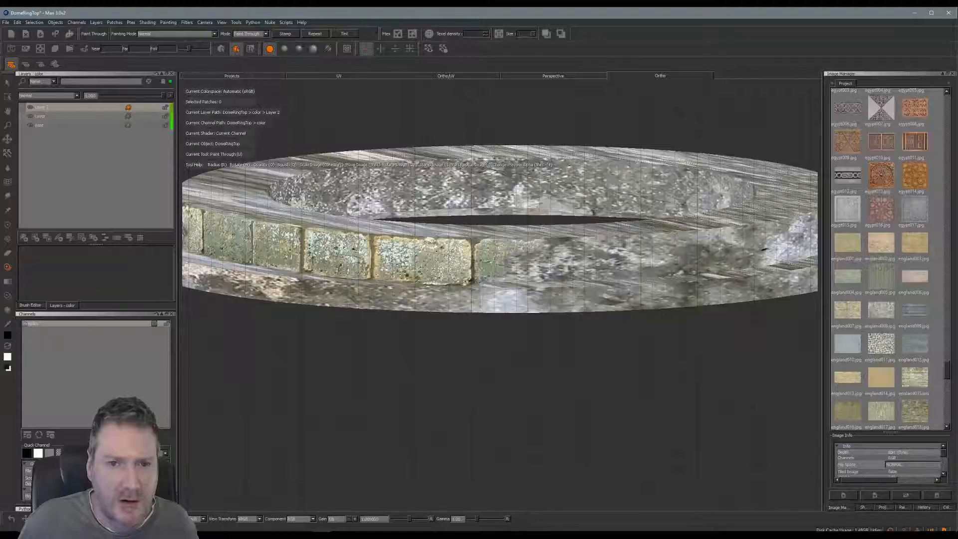
mouse_move(516, 272)
mouse_down()
mouse_move(500, 277)
mouse_move(574, 272)
mouse_move(544, 284)
mouse_move(599, 269)
mouse_move(552, 241)
mouse_up()
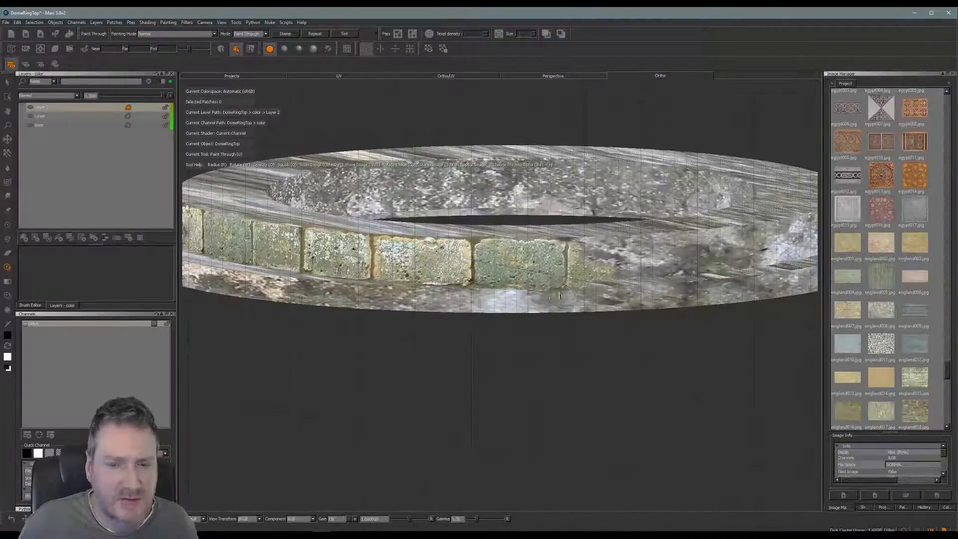
Orbit around the ring, shift and slightly rotate the image to match the last painted block, then paint and bake the following blocks
mouse_move(560, 296)
alt+mouse_down()
mouse_move(481, 313)
mouse_move(449, 301)
mouse_move(442, 310)
alt+mouse_up()
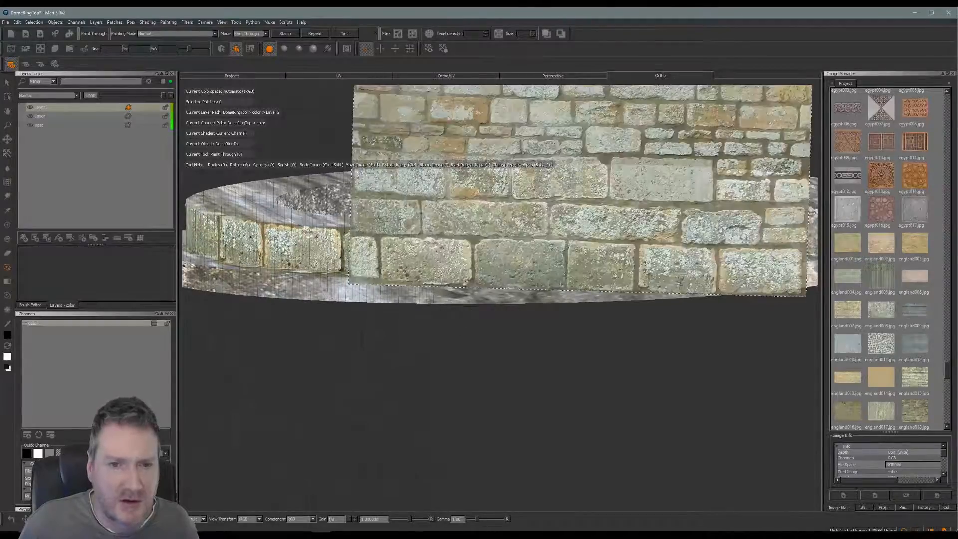
mouse_move(612, 252)
shift+mouse_down()
mouse_move(535, 187)
mouse_move(478, 244)
shift+mouse_up()
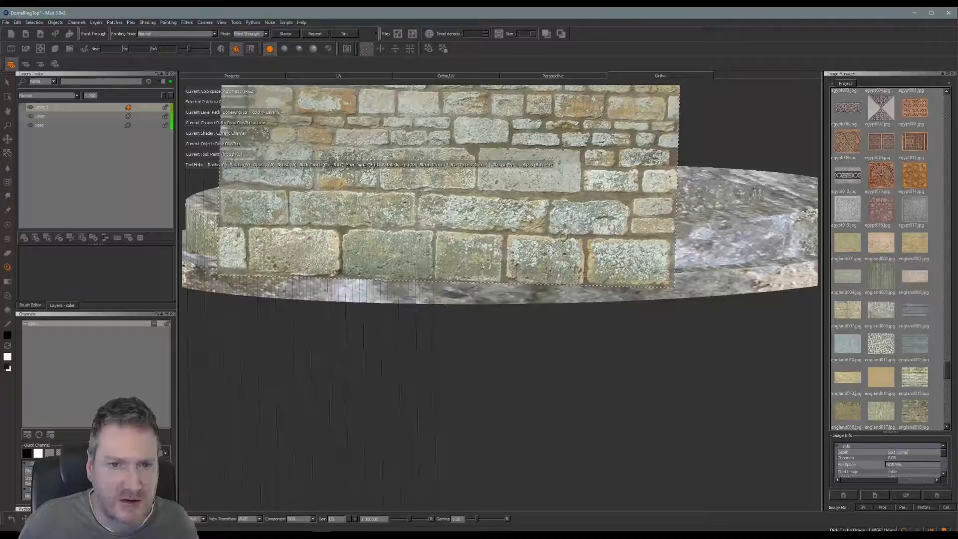
mouse_move(566, 238)
ctrl+mouse_down()
mouse_move(575, 229)
mouse_move(527, 203)
mouse_move(535, 248)
ctrl+mouse_up()
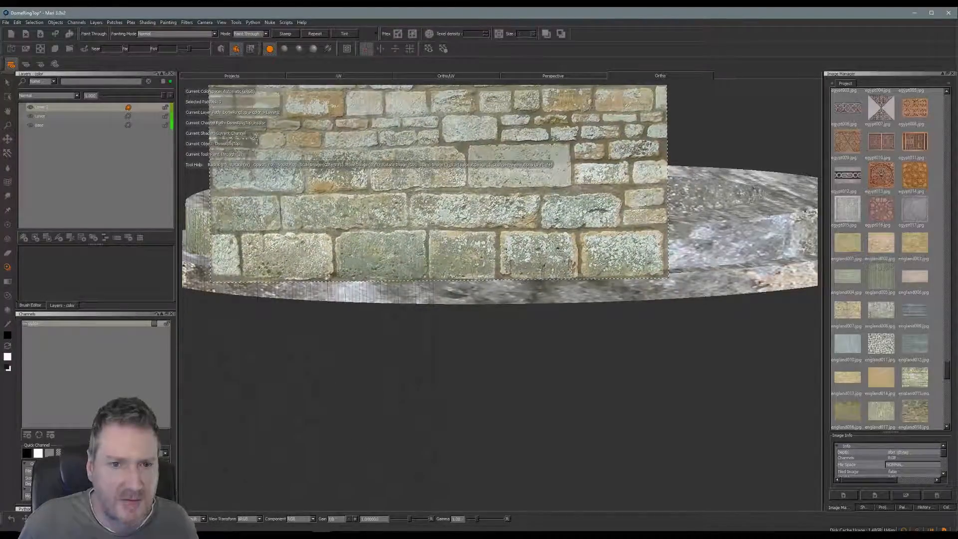
drag(418, 252, 448, 253)
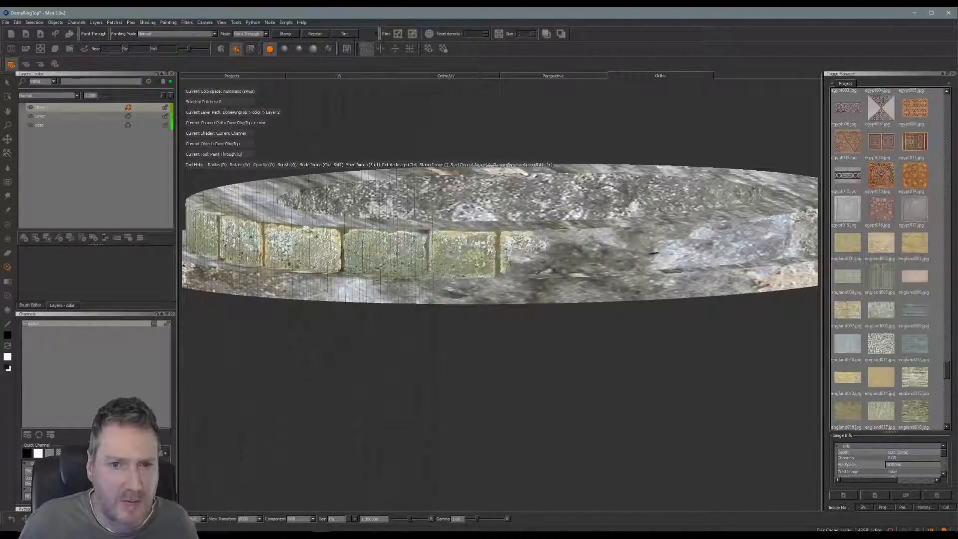
mouse_move(529, 242)
mouse_down()
mouse_move(532, 258)
mouse_move(621, 269)
mouse_up()
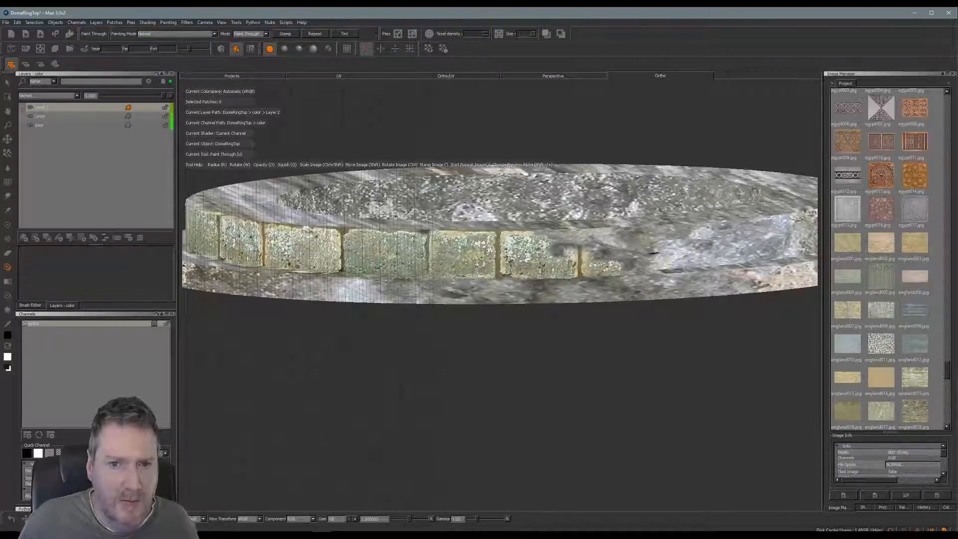
drag(555, 239, 582, 241)
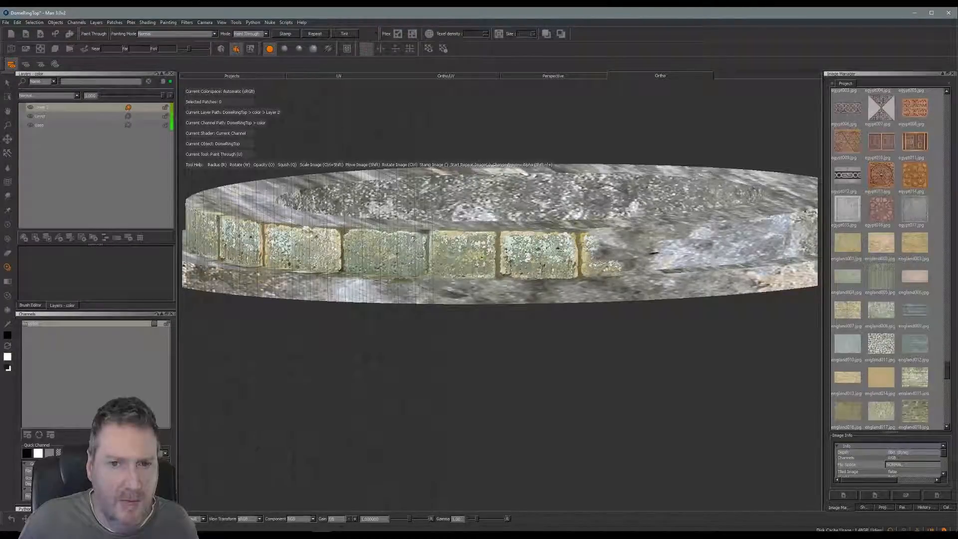
drag(509, 274, 522, 274)
key(b)
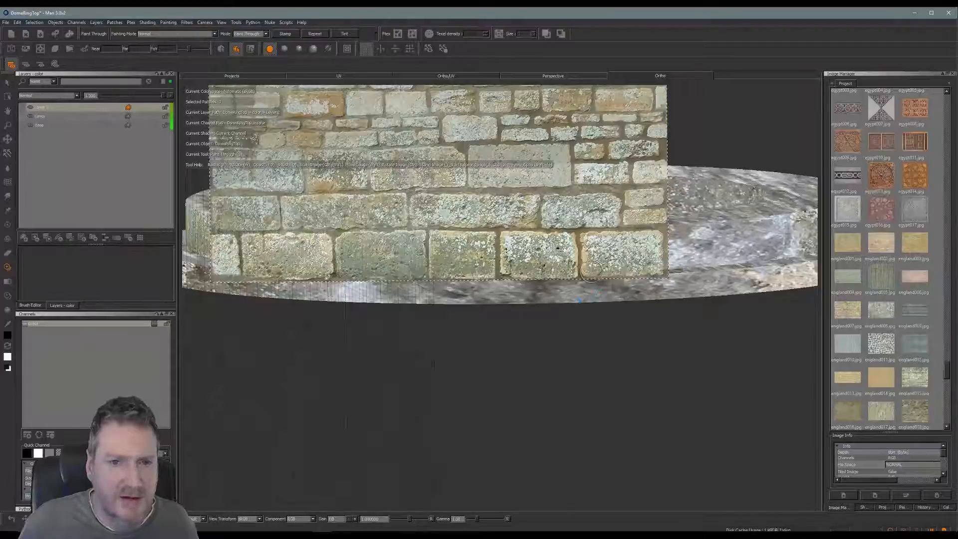
Reposition the image on the next unpainted stretch of the band, then paint and bake another run of stone blocks joining the previous ones
alt+drag(591, 271, 475, 313)
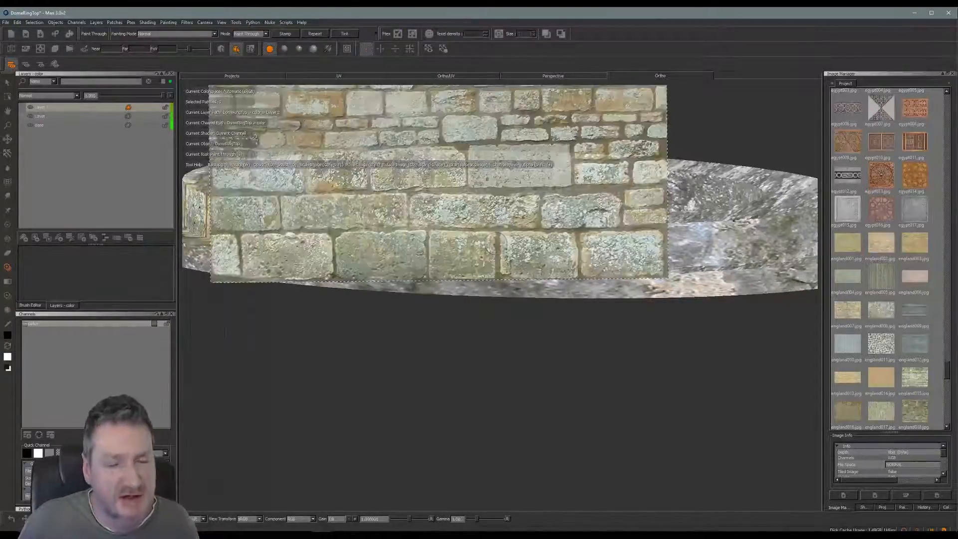
mouse_move(522, 233)
alt+mouse_down()
mouse_move(522, 225)
mouse_move(523, 239)
mouse_move(508, 240)
mouse_move(513, 228)
mouse_move(514, 243)
alt+mouse_up()
mouse_move(496, 296)
shift+mouse_down()
mouse_move(465, 236)
mouse_move(475, 254)
mouse_move(480, 235)
mouse_move(660, 229)
shift+mouse_up()
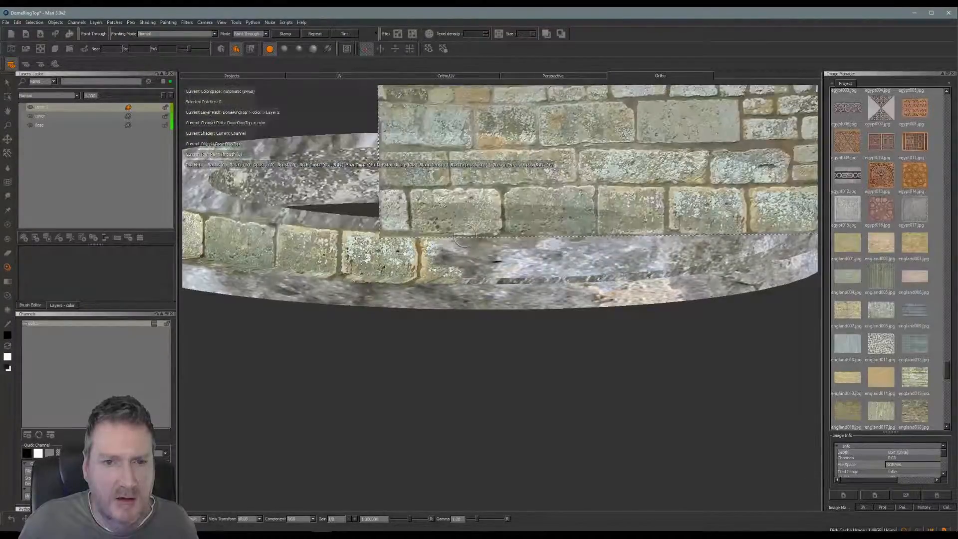
shift+drag(465, 235, 551, 233)
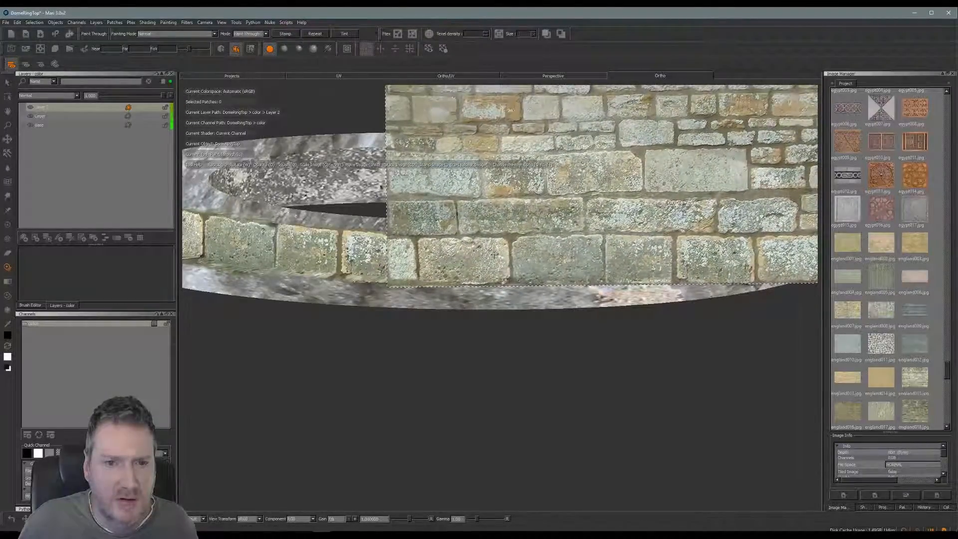
drag(405, 264, 431, 257)
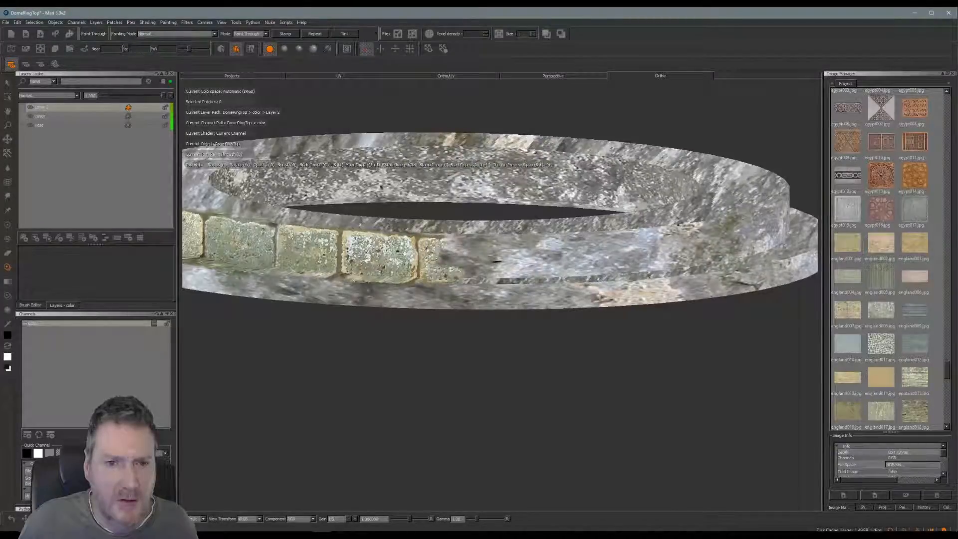
mouse_move(474, 276)
mouse_down()
mouse_move(444, 238)
mouse_move(505, 245)
mouse_move(514, 274)
mouse_move(549, 262)
mouse_move(545, 241)
mouse_move(571, 242)
mouse_move(578, 270)
mouse_up()
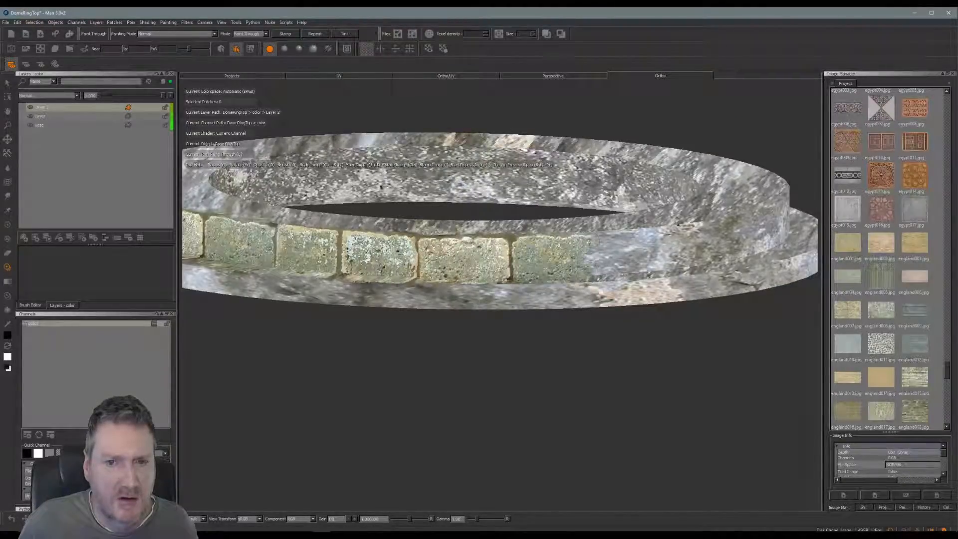
key(b)
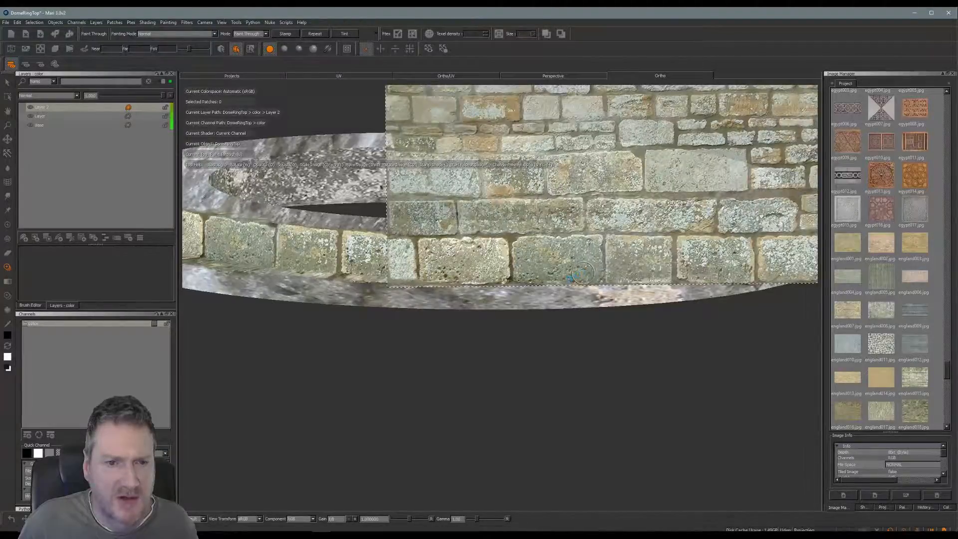
Slide the stone-wall image back along the ring's band to match the last painted block and paint the next block beside it
alt+drag(542, 270, 524, 305)
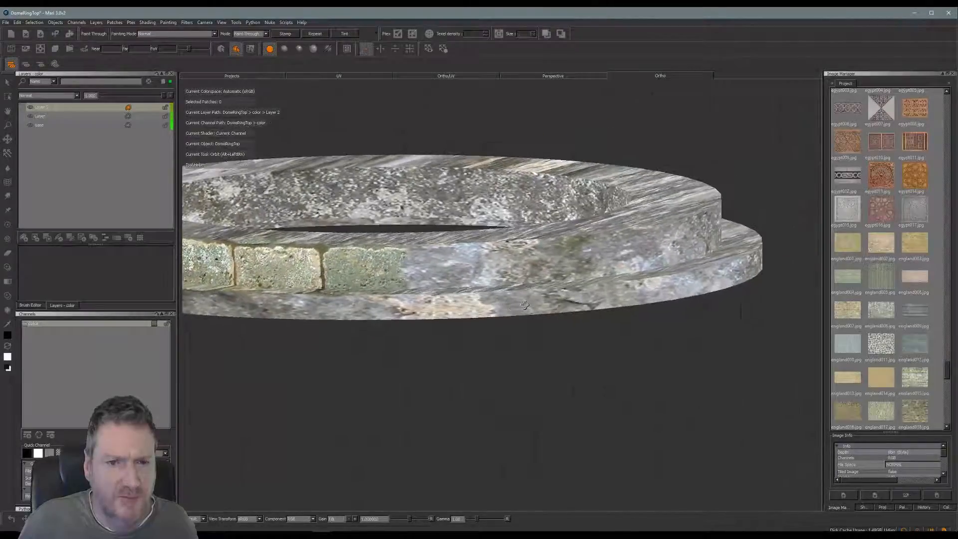
mouse_move(615, 309)
shift+mouse_down()
mouse_move(446, 269)
mouse_move(431, 298)
shift+mouse_up()
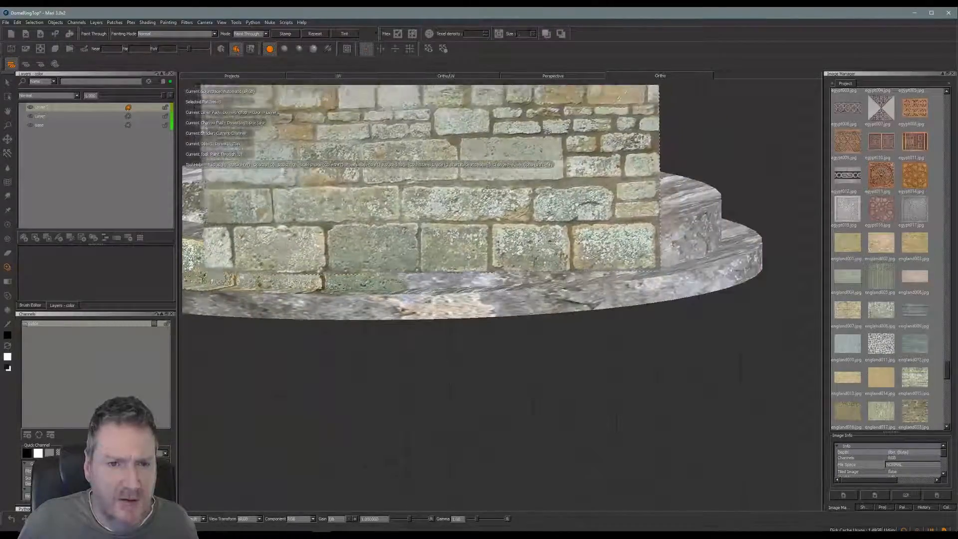
mouse_move(641, 213)
shift+mouse_down()
mouse_move(632, 230)
mouse_move(640, 238)
shift+mouse_up()
mouse_move(389, 251)
mouse_down()
mouse_move(411, 254)
mouse_move(419, 269)
mouse_move(517, 255)
mouse_up()
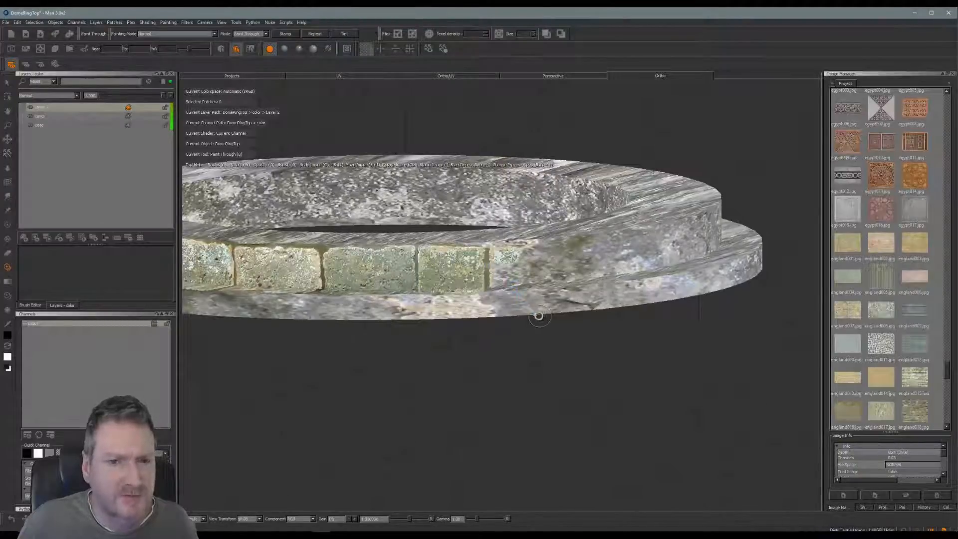
Orbit to the next bare stretch of the band, slightly rotate and shift the image to fit, then paint two more stone blocks
mouse_move(507, 323)
alt+mouse_down()
mouse_move(423, 318)
mouse_move(451, 317)
alt+mouse_up()
alt+middle_drag(452, 316, 320, 315)
alt+drag(449, 310, 559, 313)
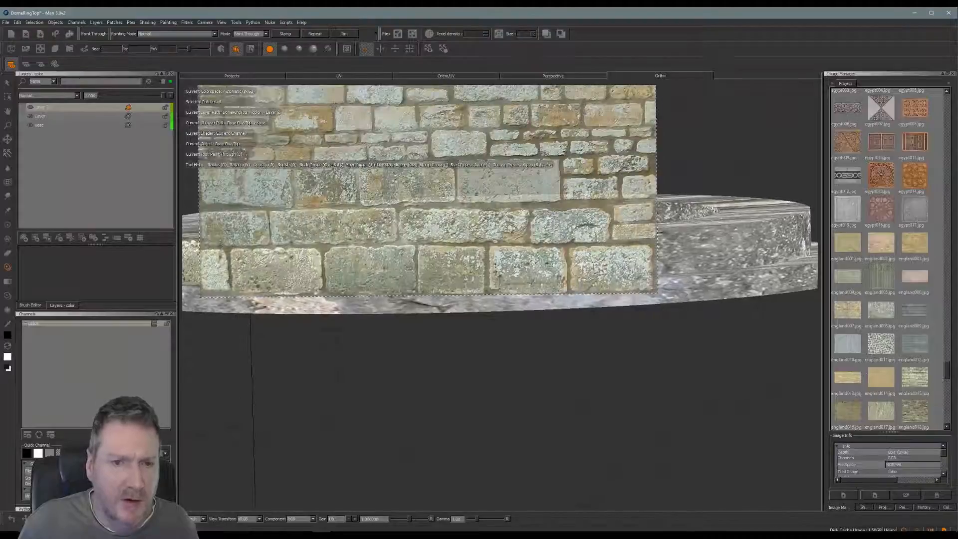
mouse_move(600, 264)
ctrl+mouse_down()
mouse_move(609, 209)
mouse_move(626, 197)
ctrl+mouse_up()
shift+drag(553, 211, 553, 266)
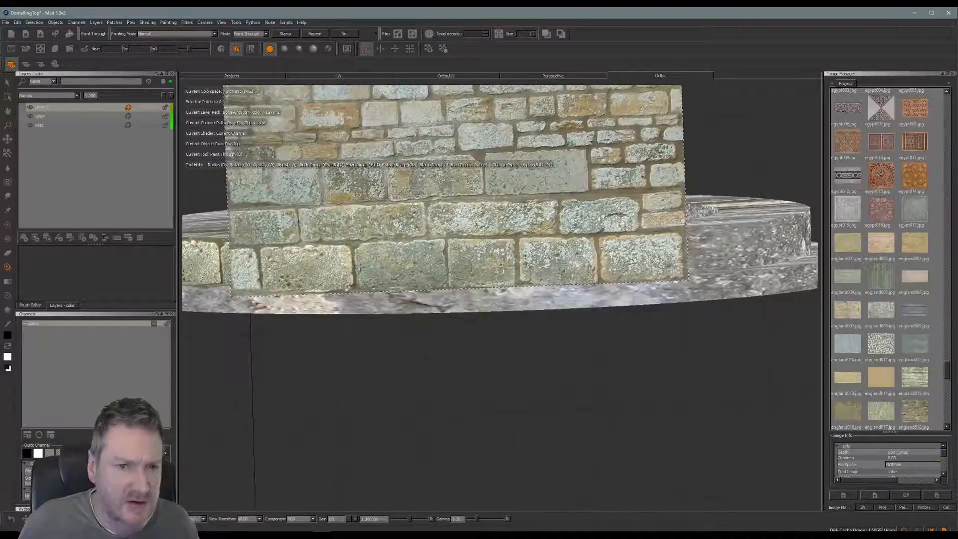
drag(372, 255, 378, 254)
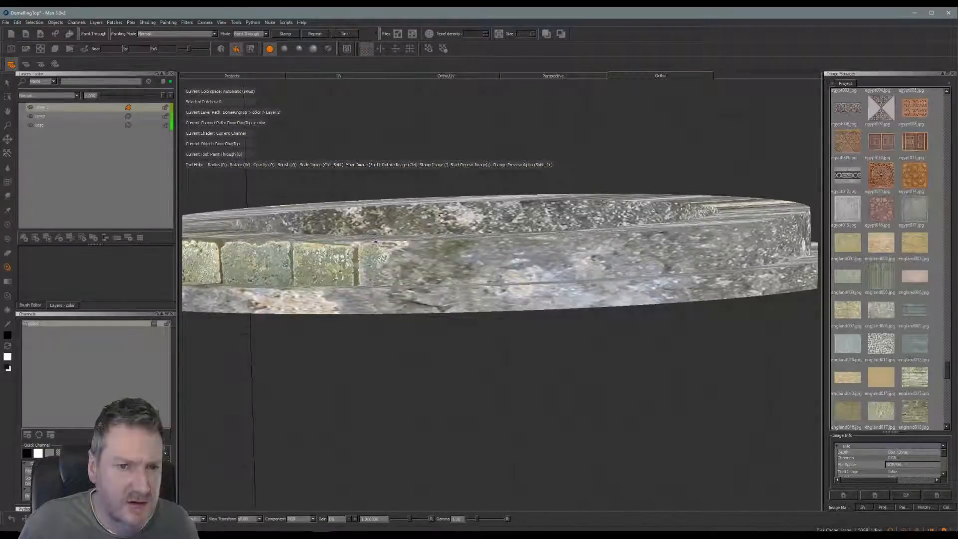
mouse_move(371, 267)
mouse_down()
mouse_move(373, 249)
mouse_move(439, 247)
mouse_up()
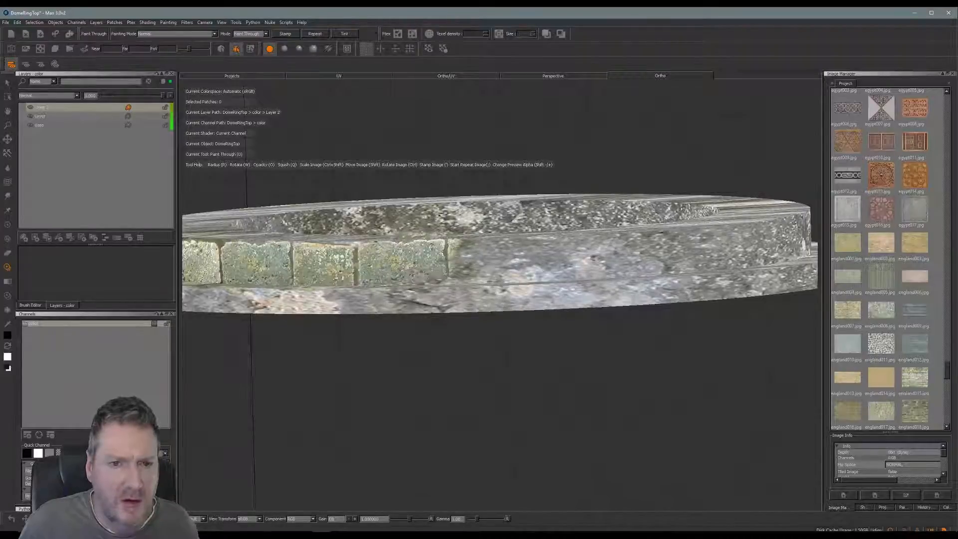
mouse_move(470, 241)
mouse_down()
mouse_move(504, 243)
mouse_move(489, 266)
mouse_move(517, 267)
mouse_up()
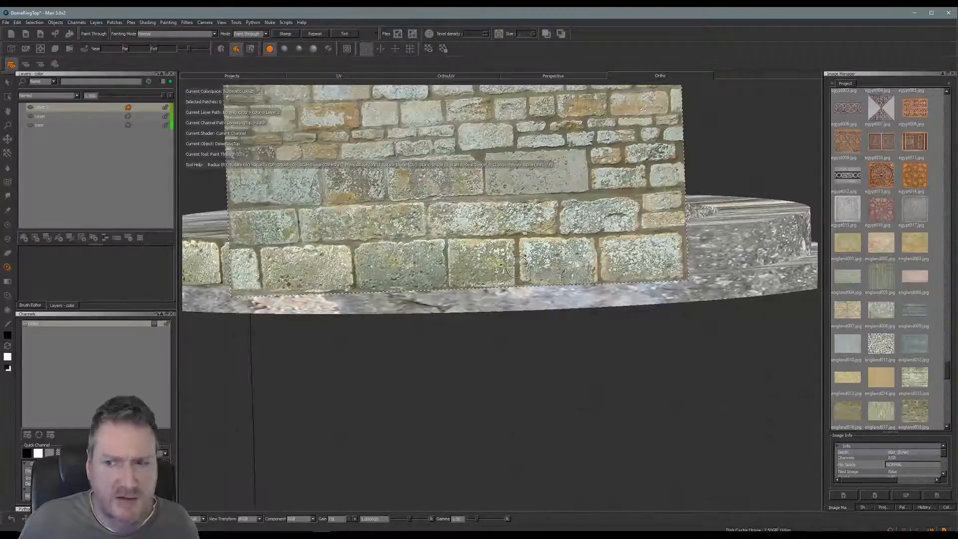
Orbit further around the ring, align the image with the painted blocks, and paint the last two large blocks of its bottom row
alt+drag(542, 307, 449, 285)
alt+middle_drag(522, 287, 380, 285)
alt+drag(379, 286, 411, 314)
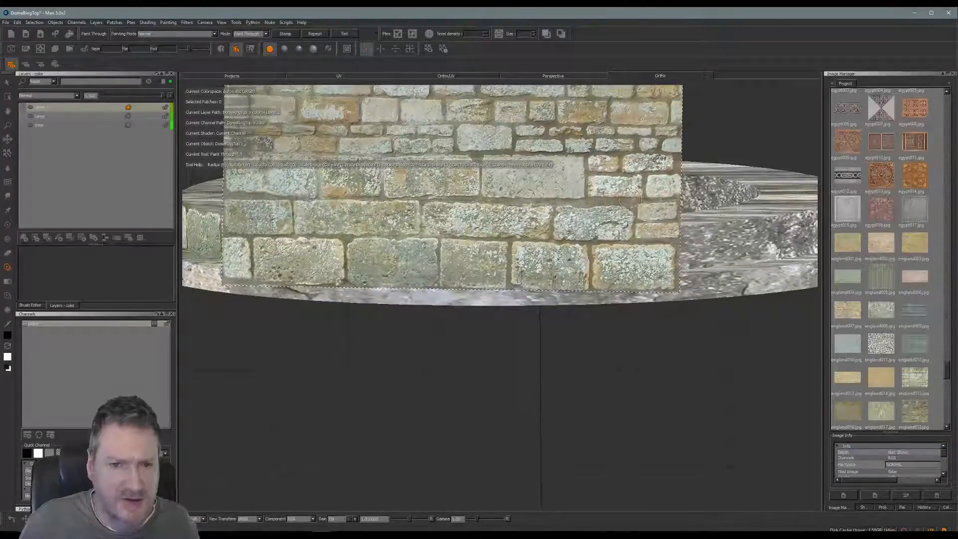
mouse_move(609, 238)
shift+mouse_down()
mouse_move(567, 194)
mouse_move(519, 202)
mouse_move(506, 227)
shift+mouse_up()
click(439, 258)
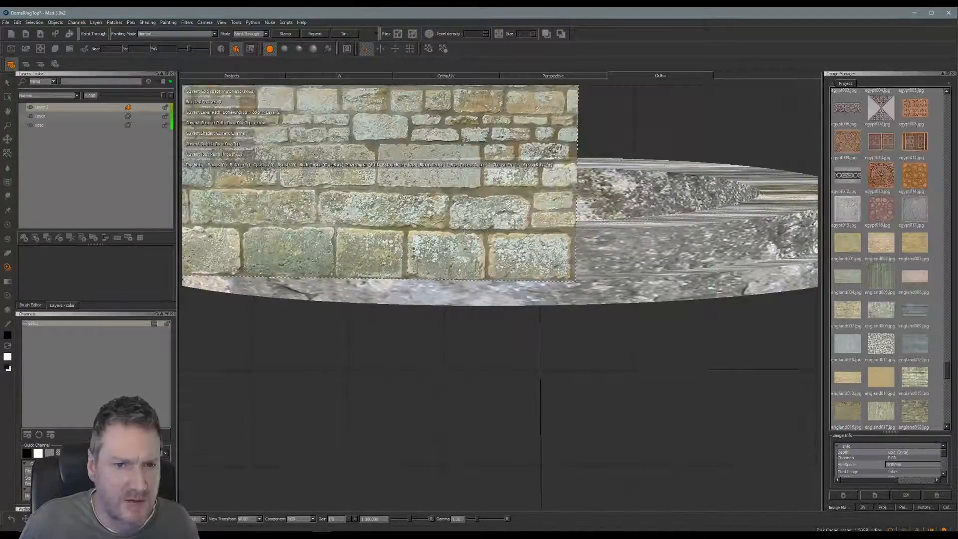
mouse_move(468, 223)
shift+mouse_down()
mouse_move(467, 190)
mouse_move(454, 224)
shift+mouse_up()
click(455, 224)
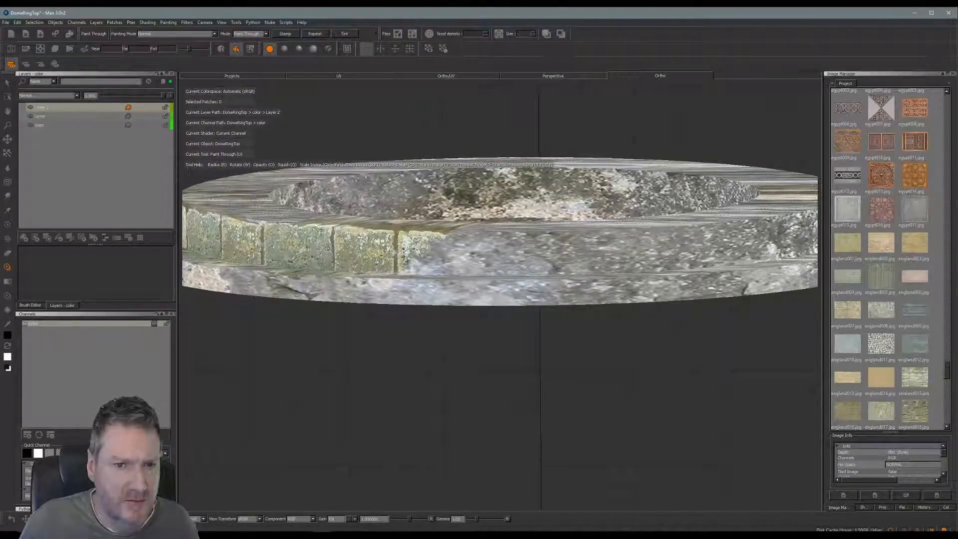
drag(454, 227, 483, 227)
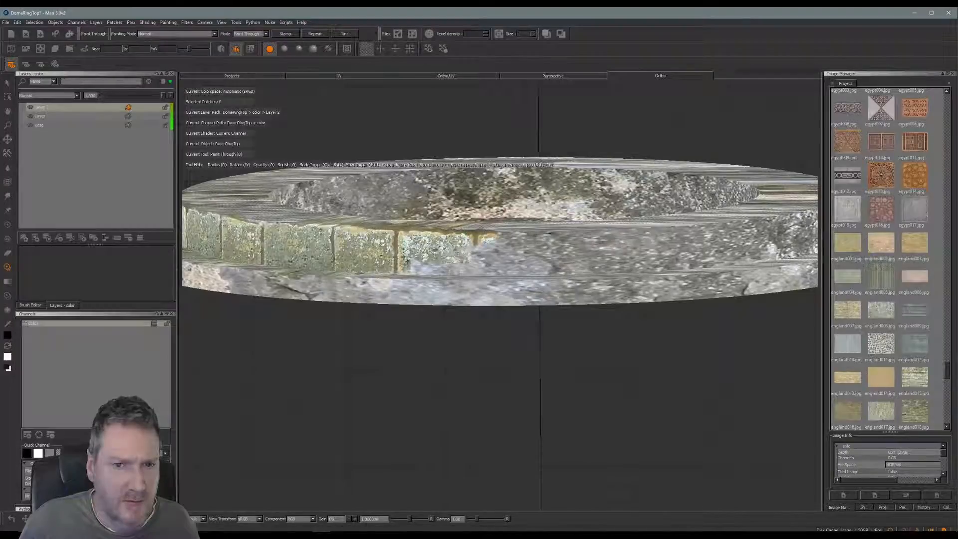
drag(453, 267, 498, 269)
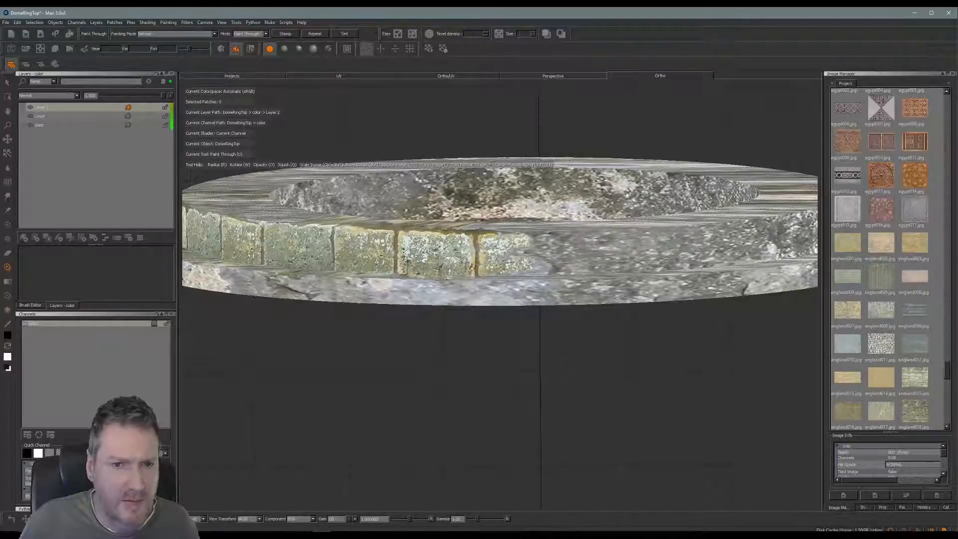
mouse_move(529, 241)
mouse_down()
mouse_move(547, 241)
mouse_move(543, 262)
mouse_move(560, 237)
mouse_up()
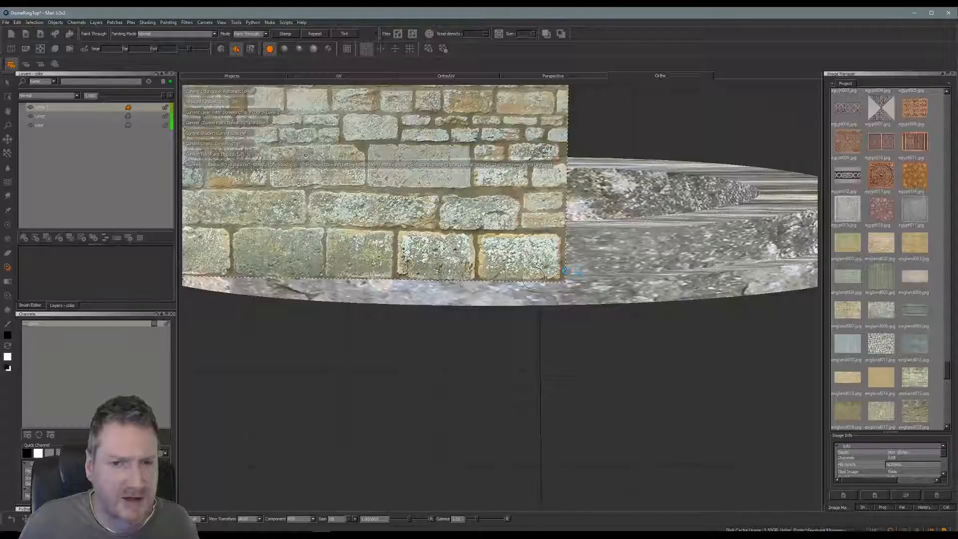
Move the start of the image's bottom row to the end of the painted blocks, level it with the band, and paint two blocks
mouse_move(568, 271)
mouse_down()
mouse_move(467, 270)
mouse_move(499, 279)
mouse_up()
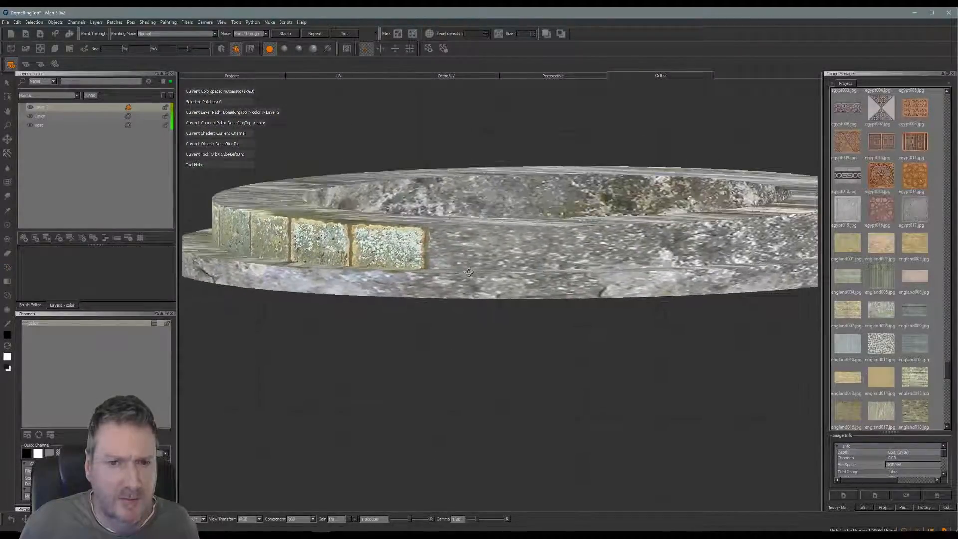
mouse_move(221, 206)
shift+mouse_down()
mouse_move(442, 175)
mouse_move(510, 175)
mouse_move(493, 171)
mouse_move(508, 180)
shift+mouse_up()
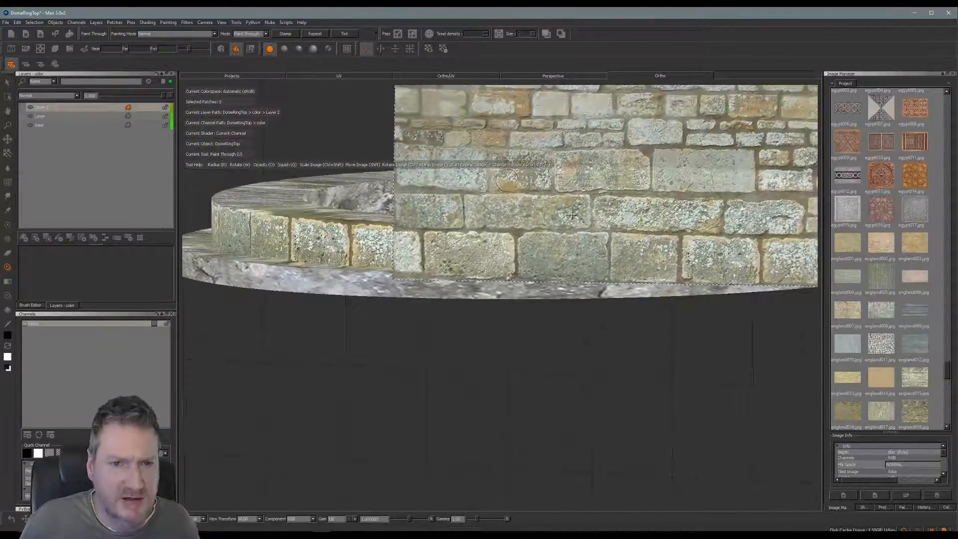
mouse_move(574, 215)
shift+mouse_down()
mouse_move(576, 188)
mouse_move(573, 210)
shift+mouse_up()
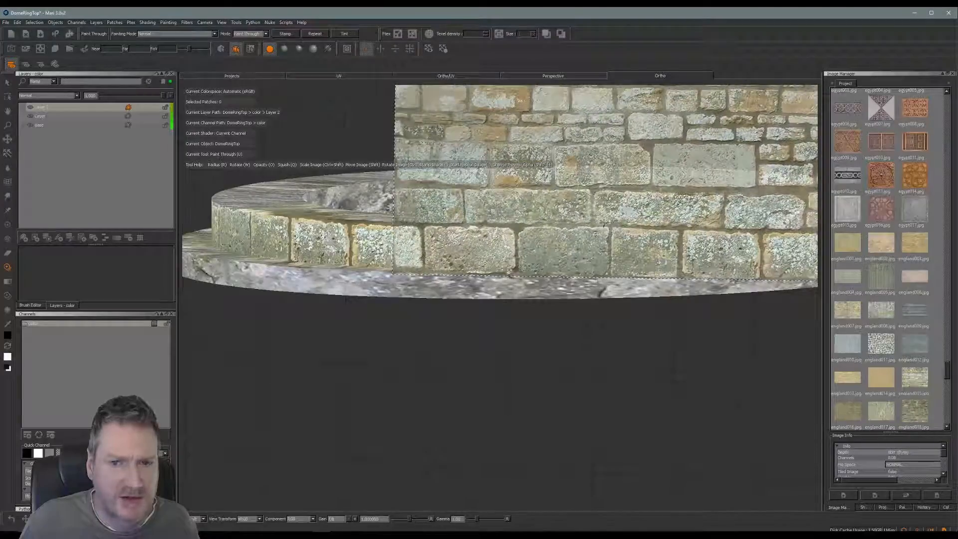
ctrl+drag(713, 230, 679, 230)
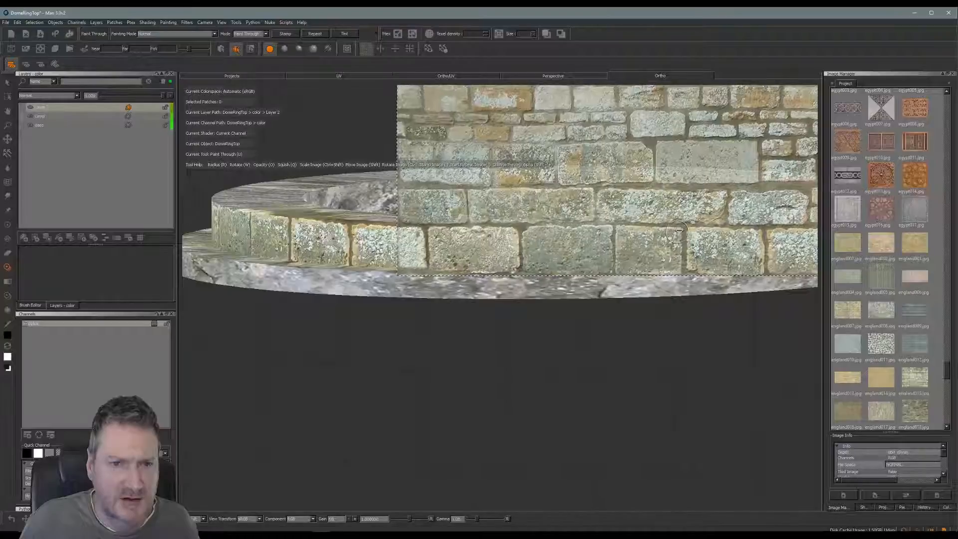
drag(433, 236, 435, 240)
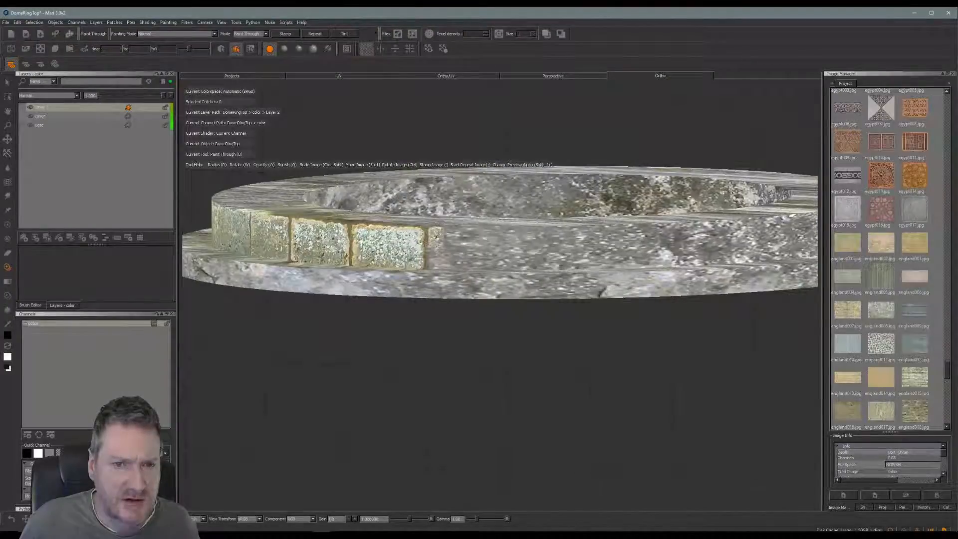
mouse_move(437, 259)
mouse_down()
mouse_move(466, 257)
mouse_move(468, 241)
mouse_move(504, 237)
mouse_move(612, 247)
mouse_up()
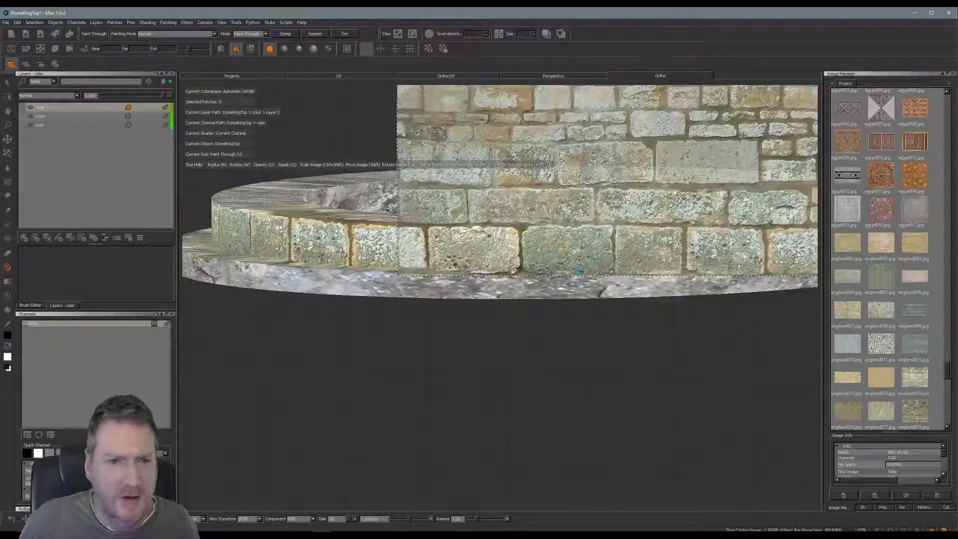
Turn the ring, realign the image's large green block over its painted copy with a slight rotation, and paint the two following blocks
mouse_move(582, 308)
middle_down()
mouse_move(419, 295)
mouse_move(453, 325)
middle_up()
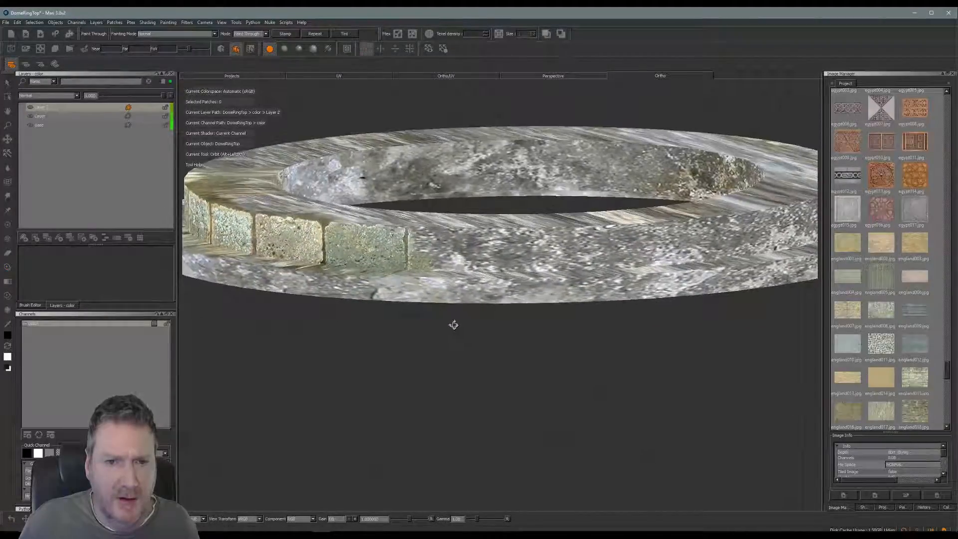
mouse_move(601, 232)
shift+mouse_down()
mouse_move(578, 210)
mouse_move(434, 208)
mouse_move(393, 231)
shift+mouse_up()
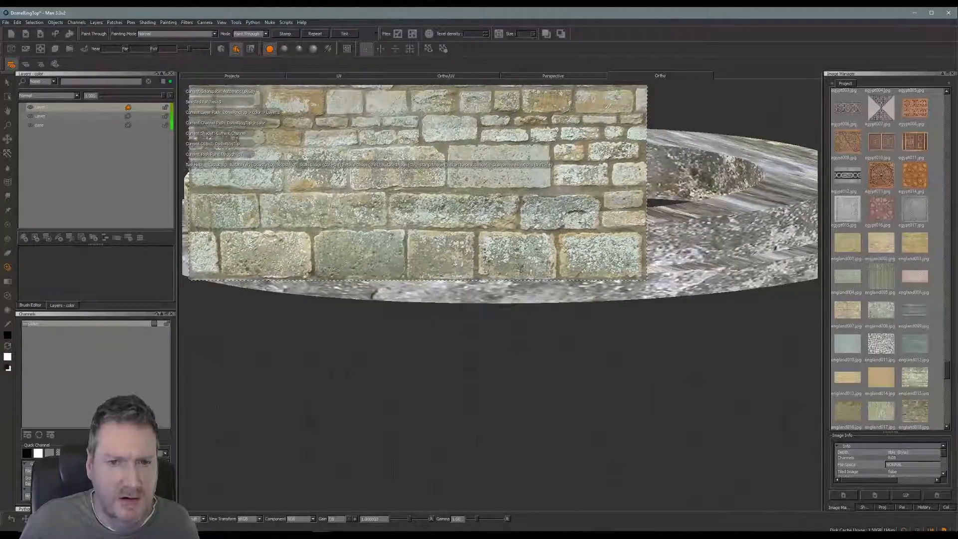
ctrl+drag(602, 216, 606, 213)
mouse_move(529, 192)
shift+mouse_down()
mouse_move(546, 250)
mouse_move(541, 226)
mouse_move(540, 237)
shift+mouse_up()
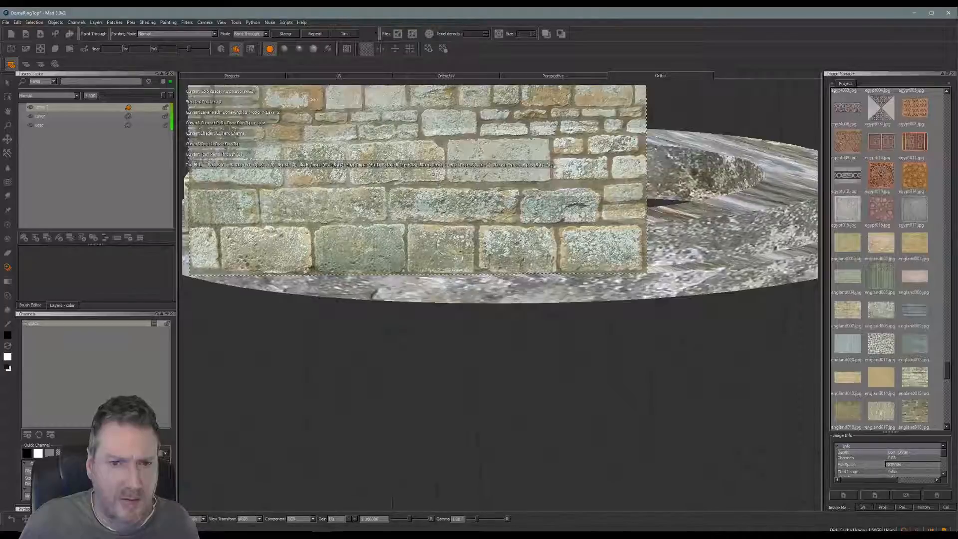
drag(443, 246, 429, 242)
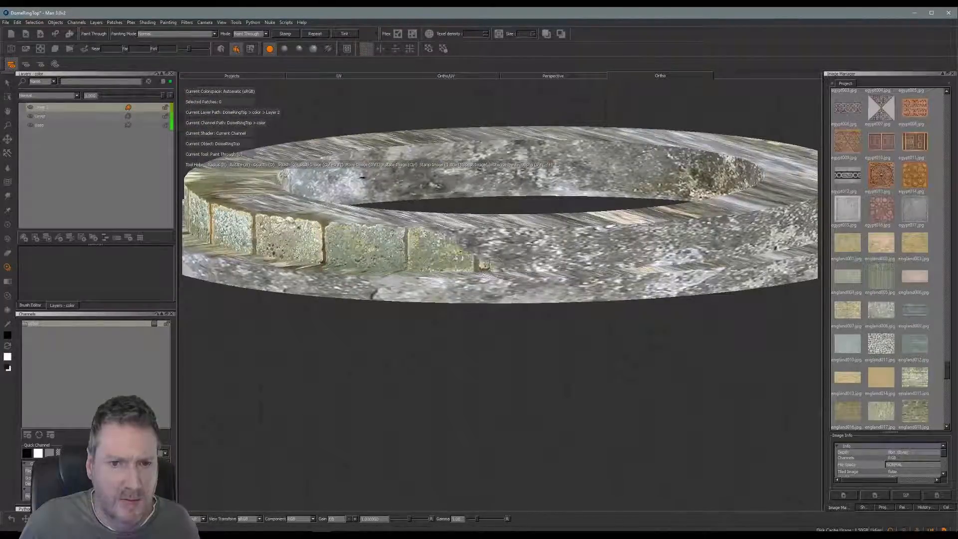
drag(463, 258, 452, 239)
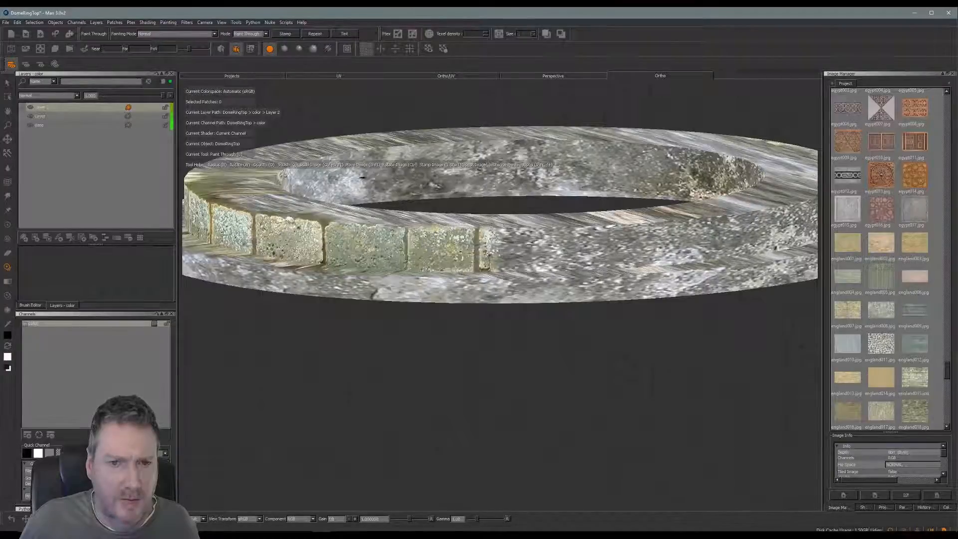
drag(506, 269, 527, 268)
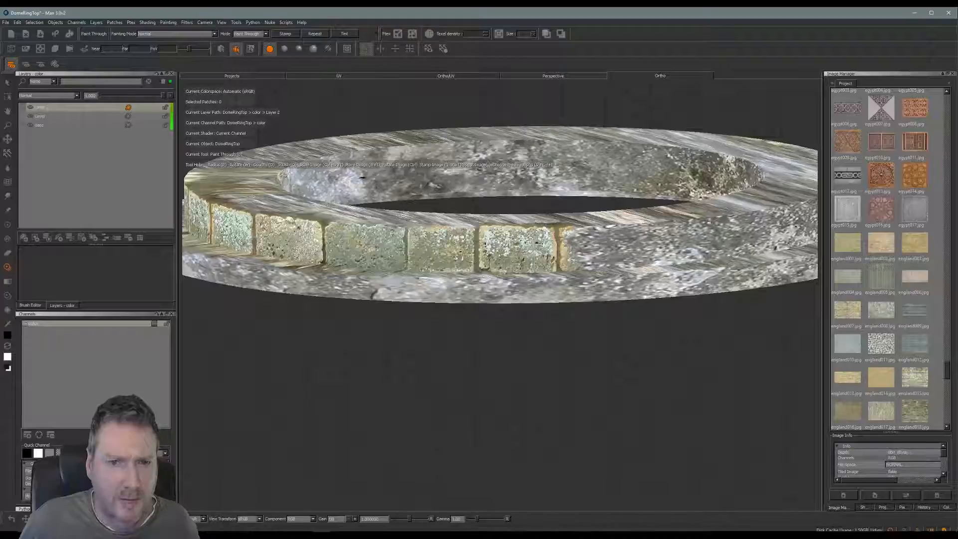
Orbit past the newest blocks, lower the image onto the band at their end, and continue the row with two more blocks
mouse_move(551, 327)
alt+mouse_down()
mouse_move(485, 314)
mouse_move(424, 325)
mouse_move(429, 331)
alt+mouse_up()
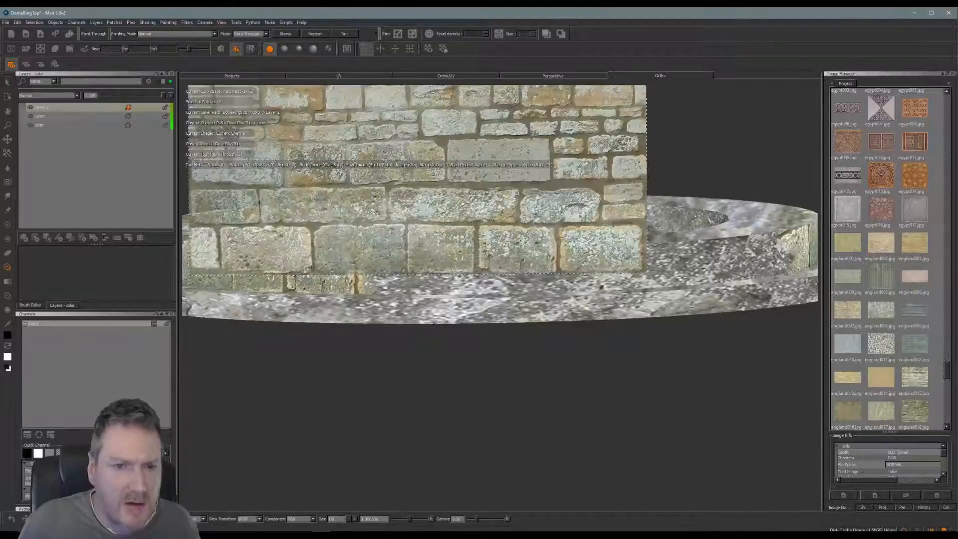
mouse_move(540, 199)
shift+mouse_down()
mouse_move(493, 179)
mouse_move(489, 218)
shift+mouse_up()
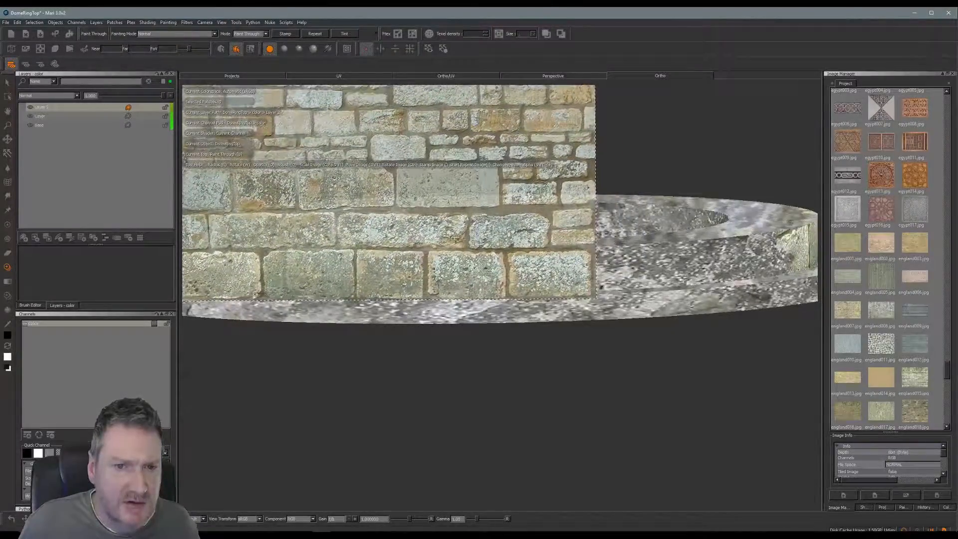
key(alt)
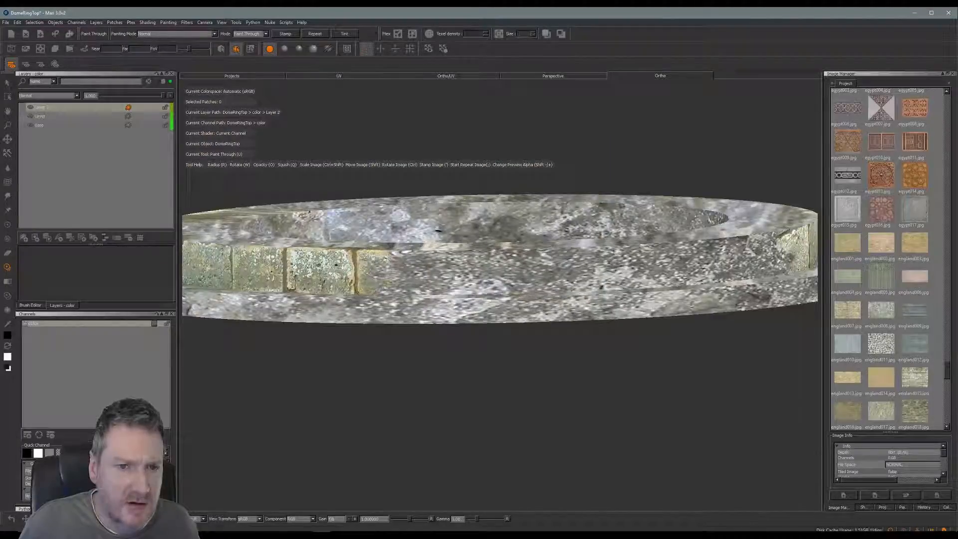
mouse_move(375, 264)
mouse_down()
mouse_move(429, 255)
mouse_move(422, 272)
mouse_up()
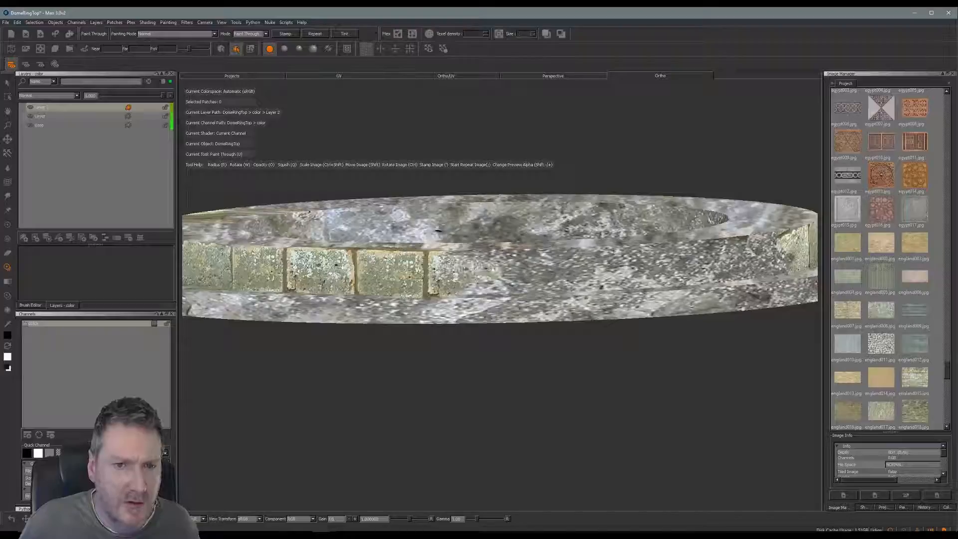
mouse_move(484, 270)
mouse_down()
mouse_move(518, 260)
mouse_move(497, 288)
mouse_up()
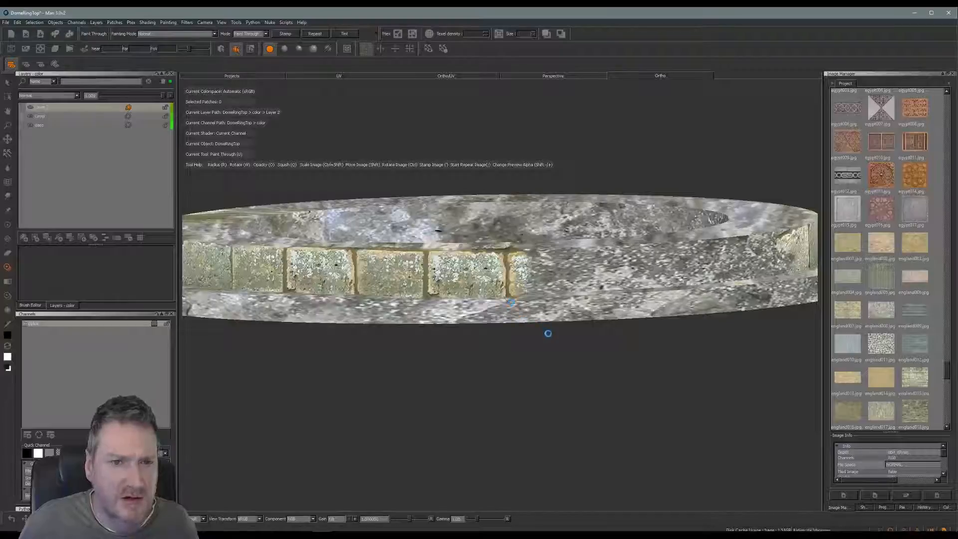
Bring the start of the image's block row back to the end of the painted run and paint its first large blocks
mouse_move(541, 344)
alt+mouse_down()
mouse_move(435, 311)
mouse_move(445, 321)
mouse_move(385, 321)
mouse_move(397, 326)
alt+mouse_up()
mouse_move(334, 221)
shift+mouse_down()
mouse_move(525, 192)
mouse_move(525, 148)
mouse_move(516, 146)
mouse_move(535, 225)
mouse_move(528, 196)
shift+mouse_up()
drag(393, 229, 384, 242)
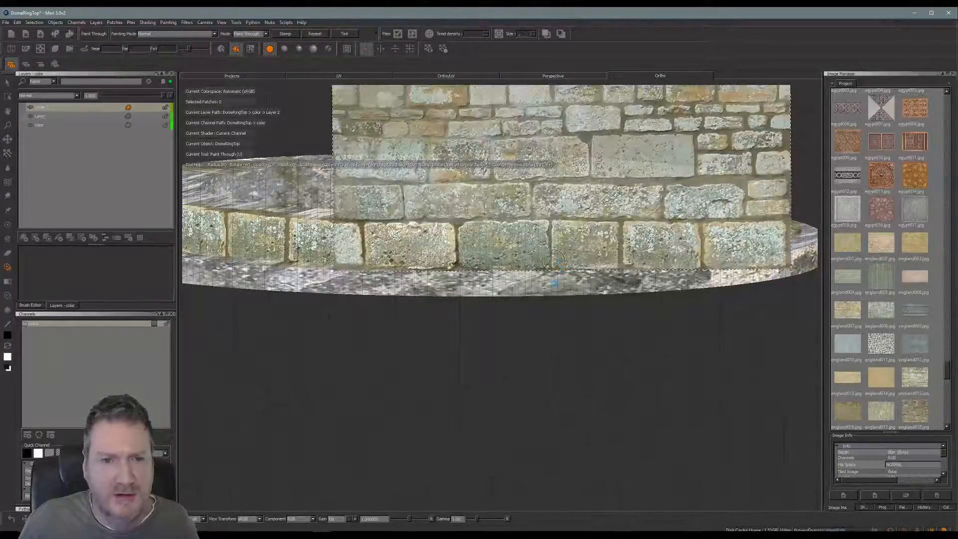
Turn the ring to the last gap in the outer band, line up the image's bottom block row with it, and paint the blocks that close it
middle_drag(555, 260, 397, 276)
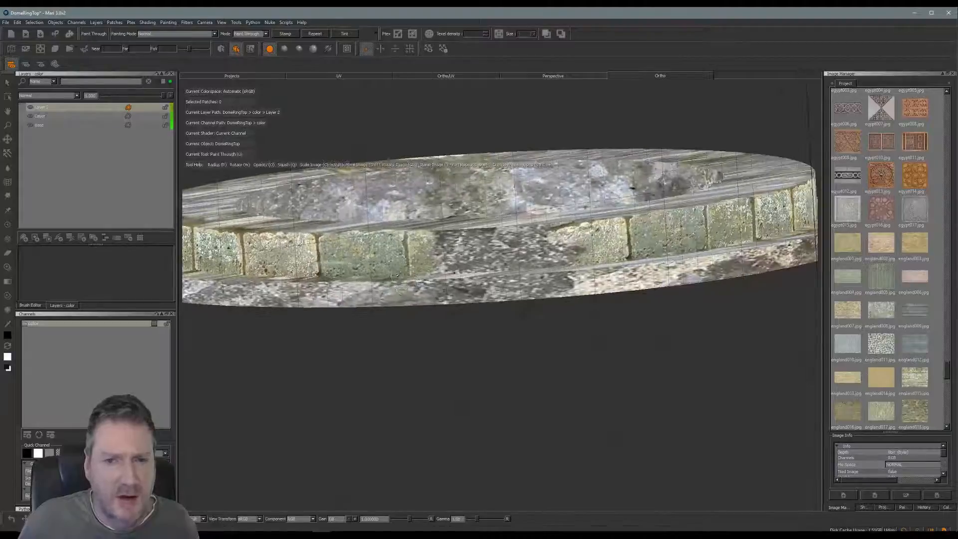
mouse_move(397, 275)
alt+mouse_down()
mouse_move(554, 299)
mouse_move(478, 297)
mouse_move(499, 297)
alt+mouse_up()
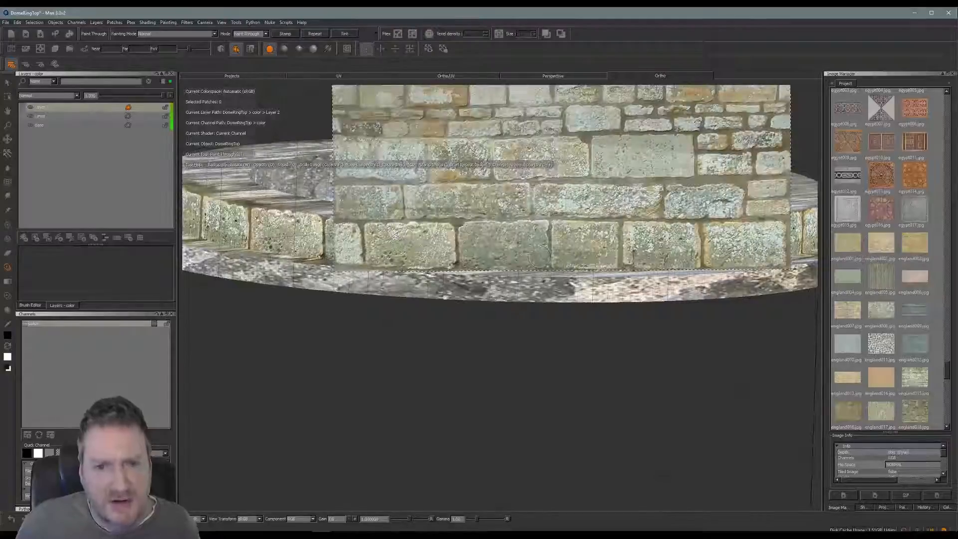
mouse_move(553, 236)
shift+mouse_down()
mouse_move(521, 200)
mouse_move(508, 229)
mouse_move(408, 230)
mouse_move(606, 229)
mouse_move(599, 239)
shift+mouse_up()
mouse_move(466, 244)
shift+mouse_down()
mouse_move(483, 217)
mouse_move(473, 236)
mouse_move(292, 216)
shift+mouse_up()
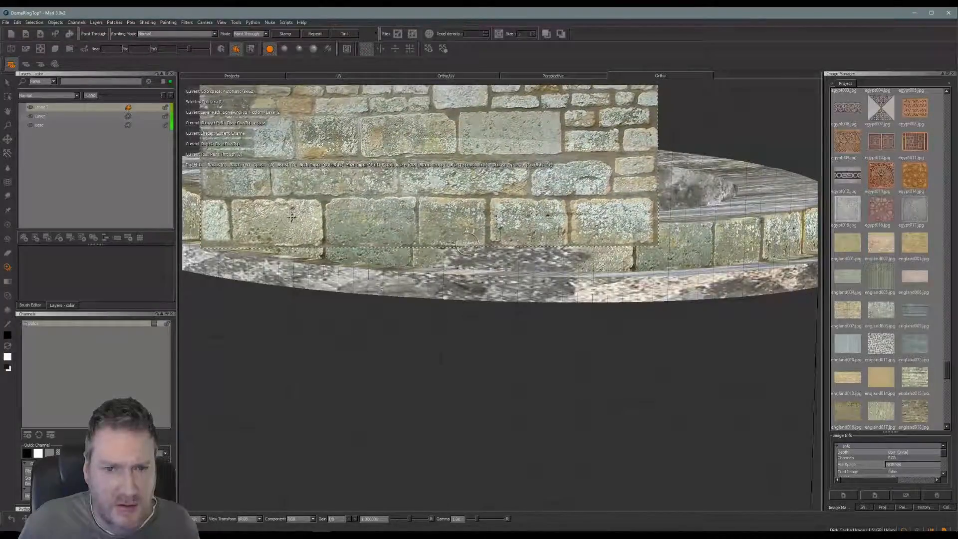
mouse_move(351, 211)
shift+mouse_down()
mouse_move(345, 239)
mouse_move(400, 247)
shift+mouse_up()
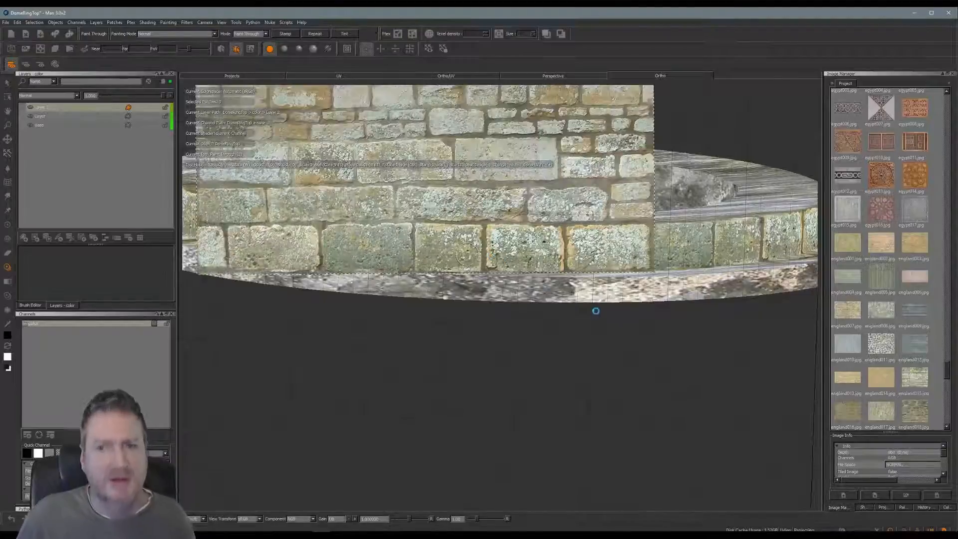
alt+drag(526, 327, 491, 304)
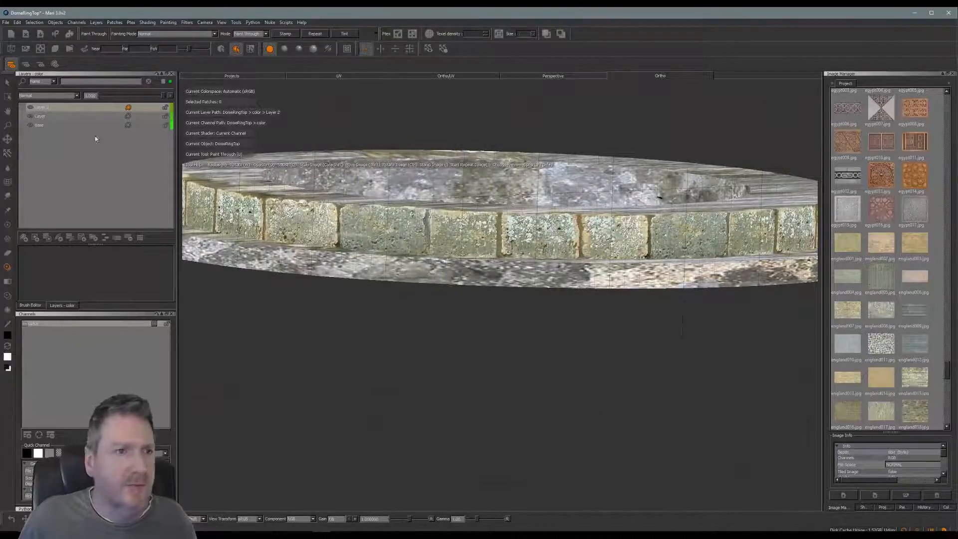
Save the project and turn on the edge mask in the projection settings
click(6, 23)
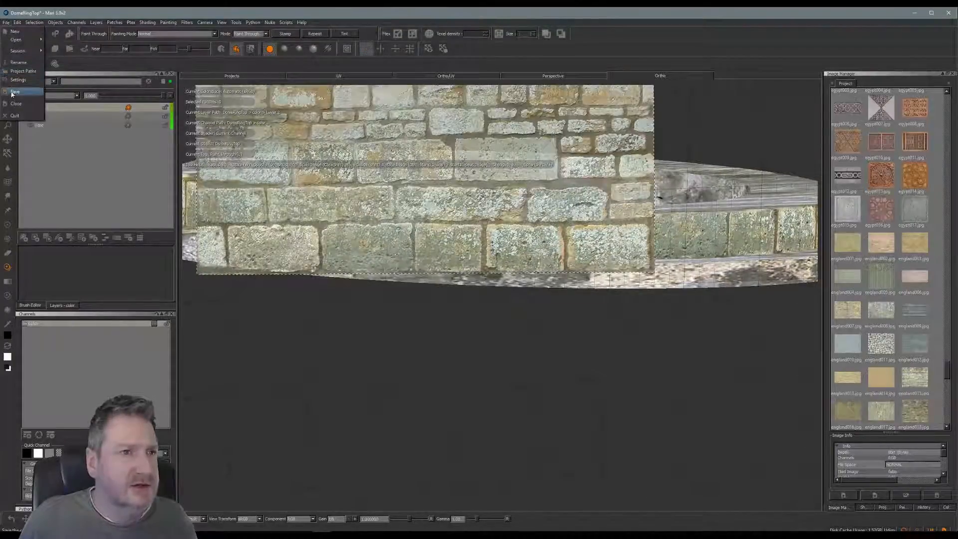
click(14, 92)
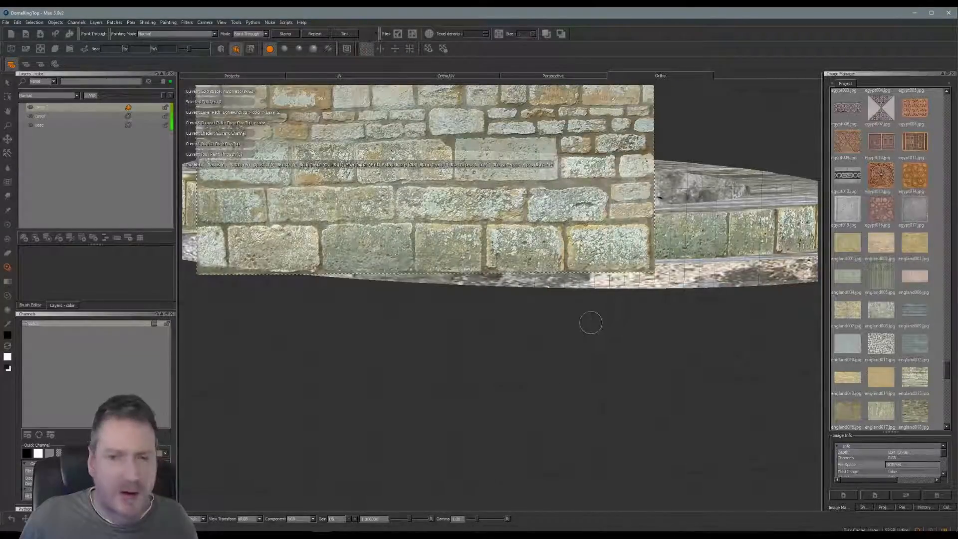
click(881, 507)
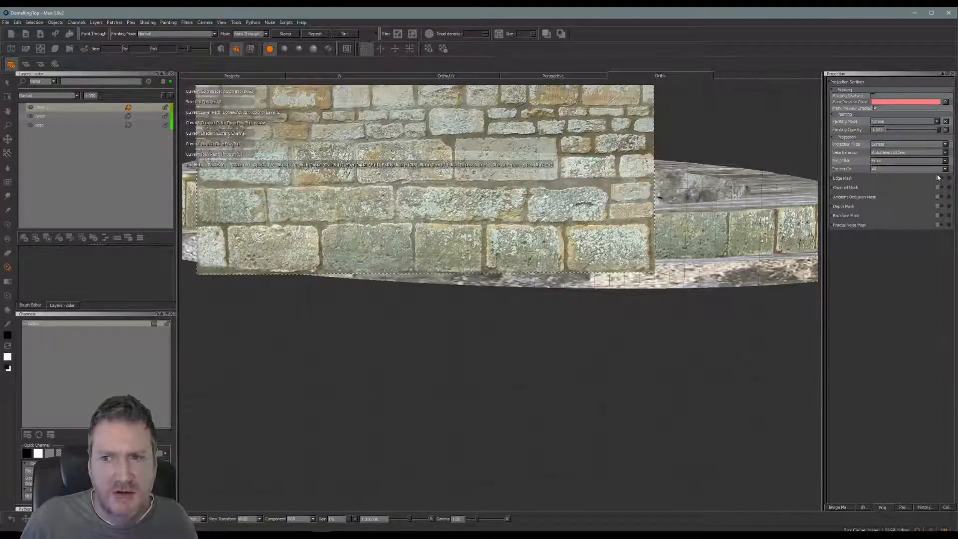
click(837, 507)
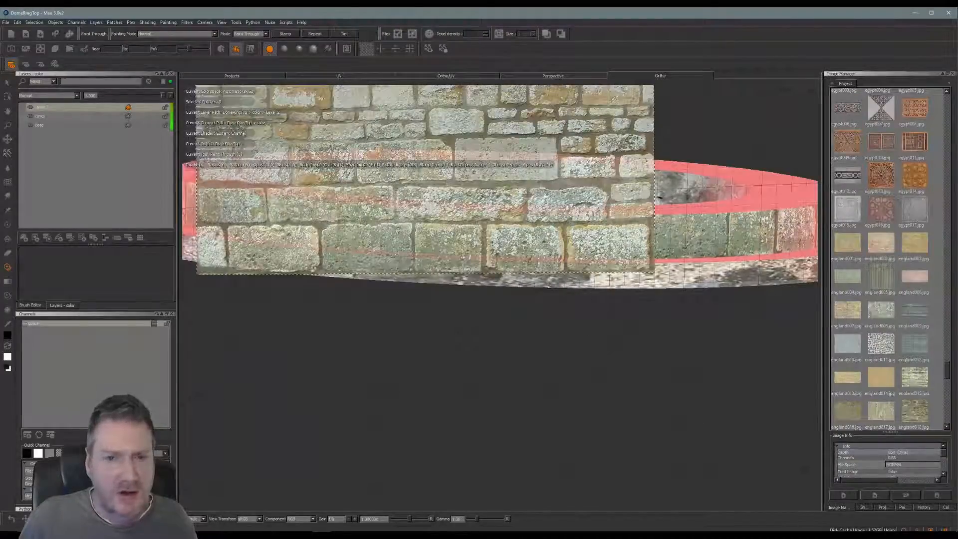
Move the wall image down until its row of small orange and pale blocks covers the ring's lower lip, and paint the first blocks there
shift+drag(475, 195, 513, 443)
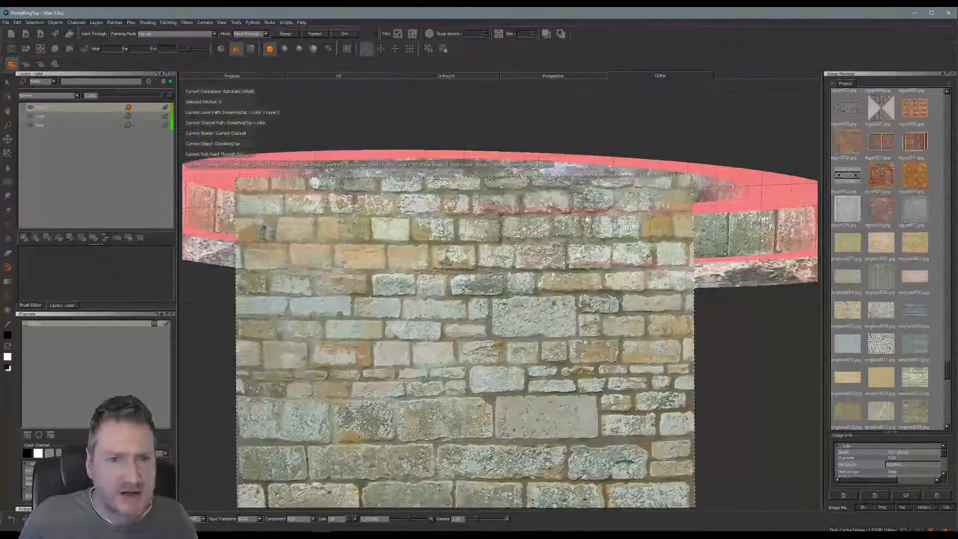
shift+drag(432, 269, 508, 416)
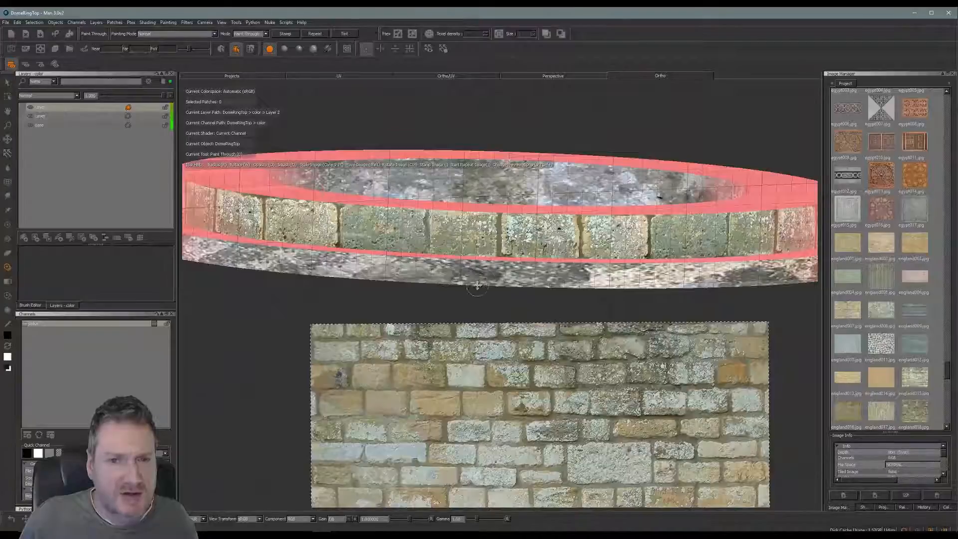
mouse_move(478, 285)
shift+mouse_down()
mouse_move(474, 302)
mouse_move(597, 289)
mouse_move(556, 327)
mouse_move(457, 323)
mouse_move(497, 317)
mouse_move(488, 324)
mouse_move(477, 315)
shift+mouse_up()
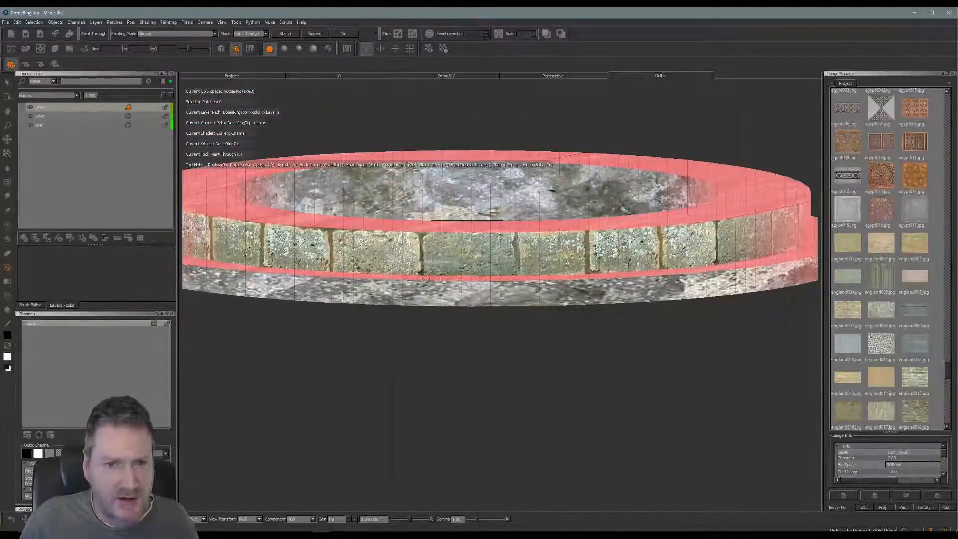
alt+middle_drag(508, 327, 530, 331)
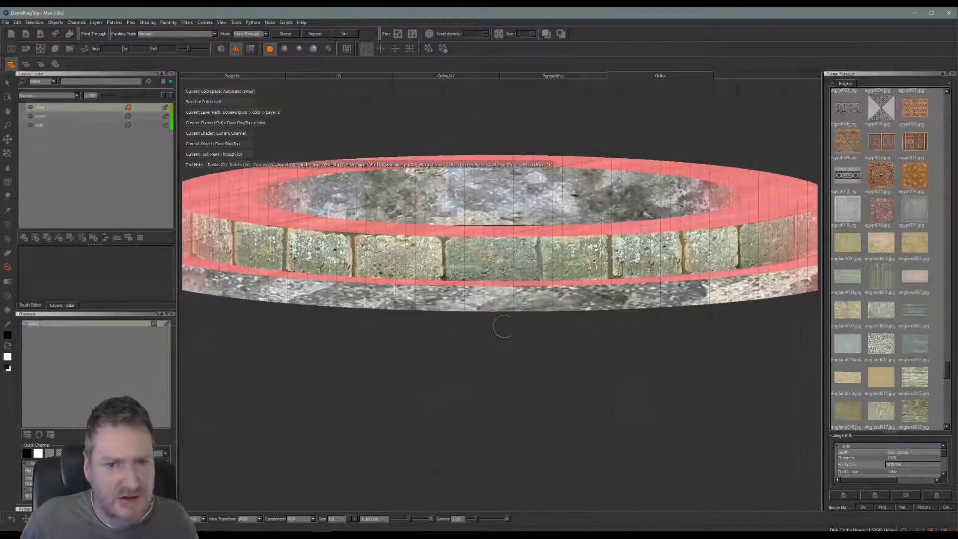
mouse_move(517, 427)
shift+mouse_down()
mouse_move(559, 389)
mouse_move(616, 359)
mouse_move(591, 340)
mouse_move(493, 338)
mouse_move(507, 337)
shift+mouse_up()
drag(369, 303, 354, 303)
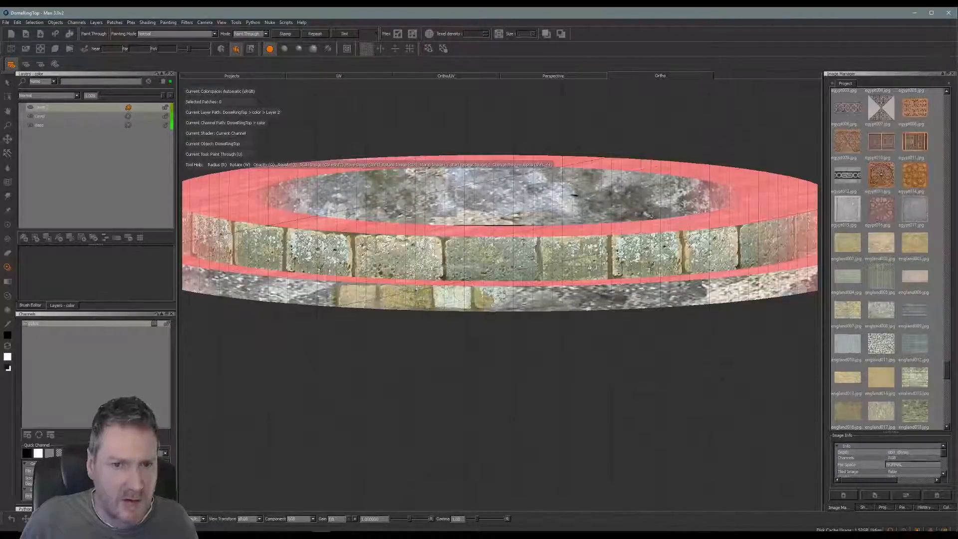
drag(485, 302, 530, 315)
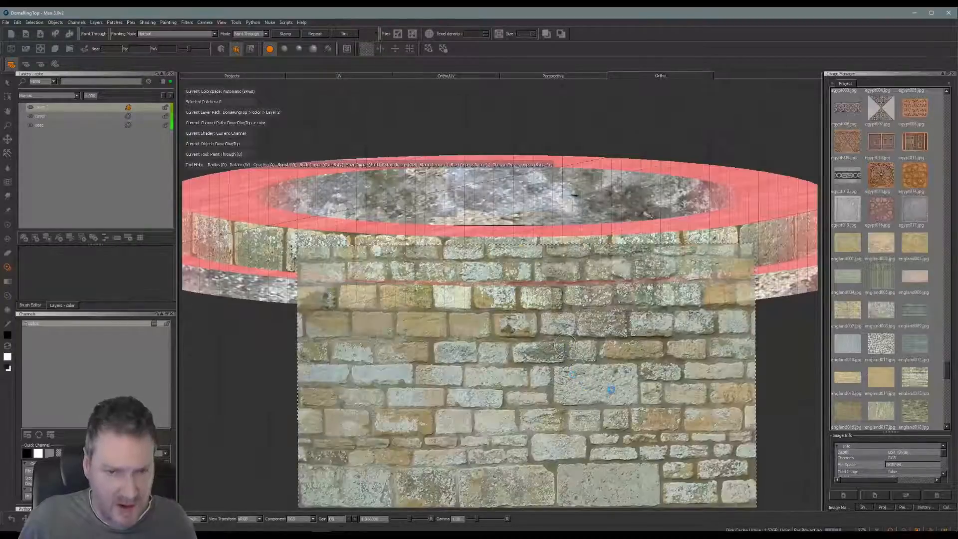
Turn the ring, realign the image with the painted lip blocks using a slight rotation, and continue the row of small blocks
click(599, 375)
mouse_move(599, 375)
alt+mouse_down()
mouse_move(593, 360)
mouse_move(554, 357)
alt+mouse_up()
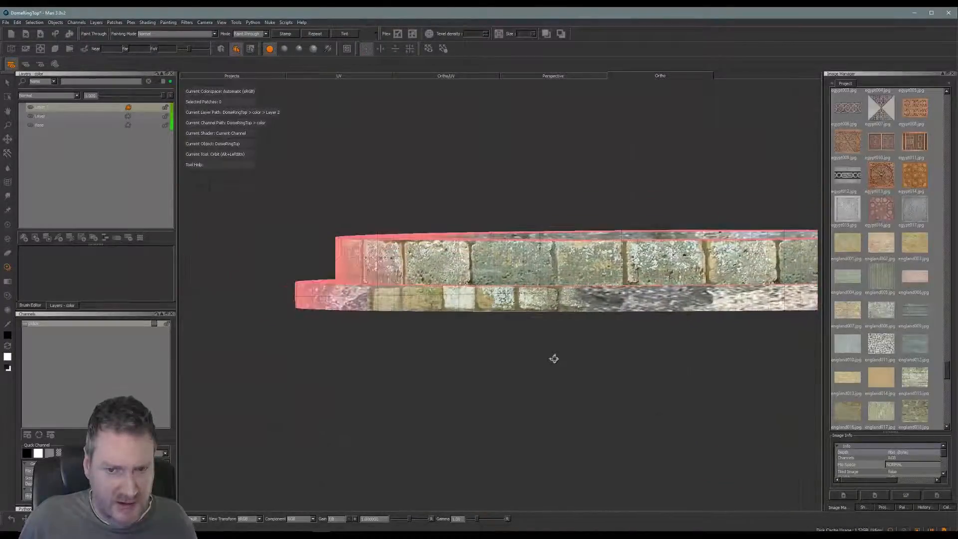
mouse_move(445, 334)
alt+mouse_down()
mouse_move(458, 417)
mouse_move(458, 359)
mouse_move(475, 338)
mouse_move(460, 302)
mouse_move(432, 406)
mouse_move(450, 331)
mouse_move(452, 348)
alt+mouse_up()
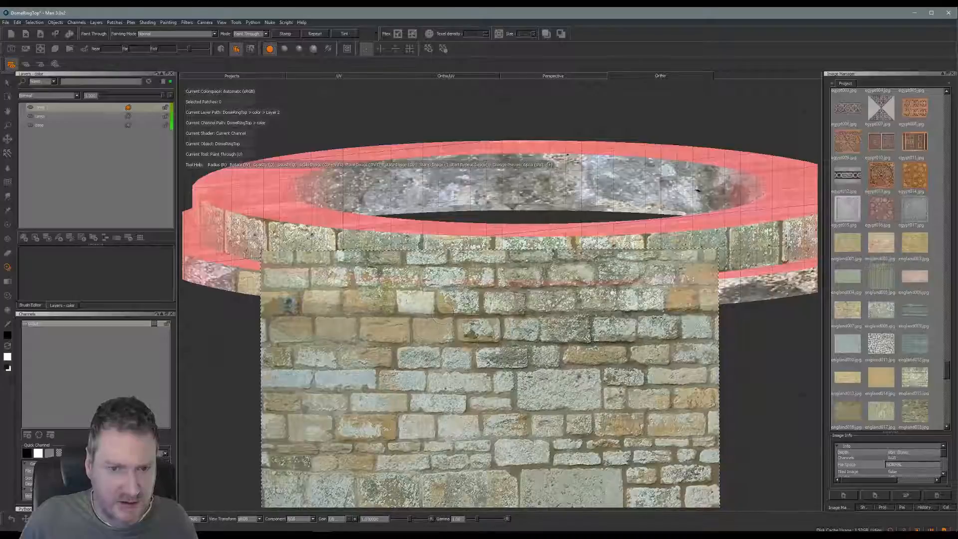
drag(442, 312, 439, 309)
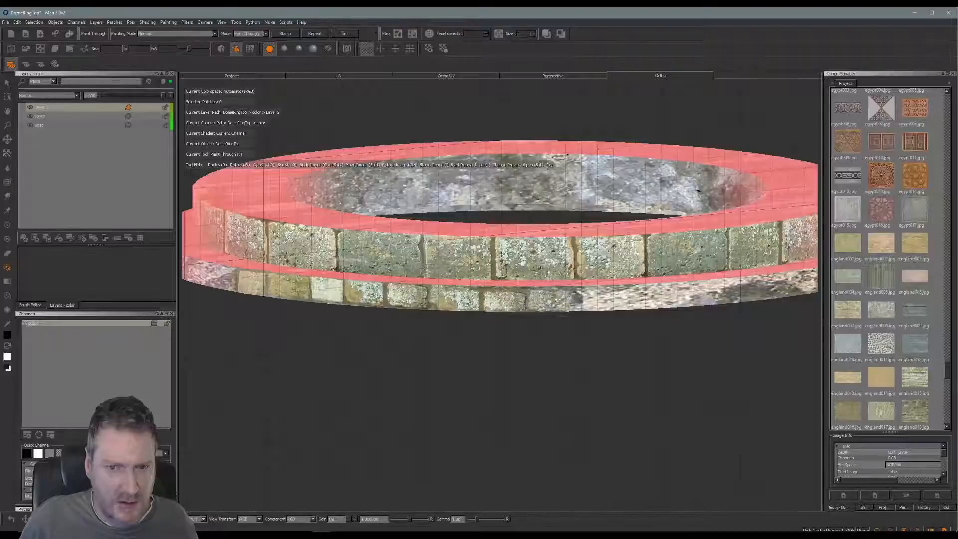
drag(557, 314, 558, 314)
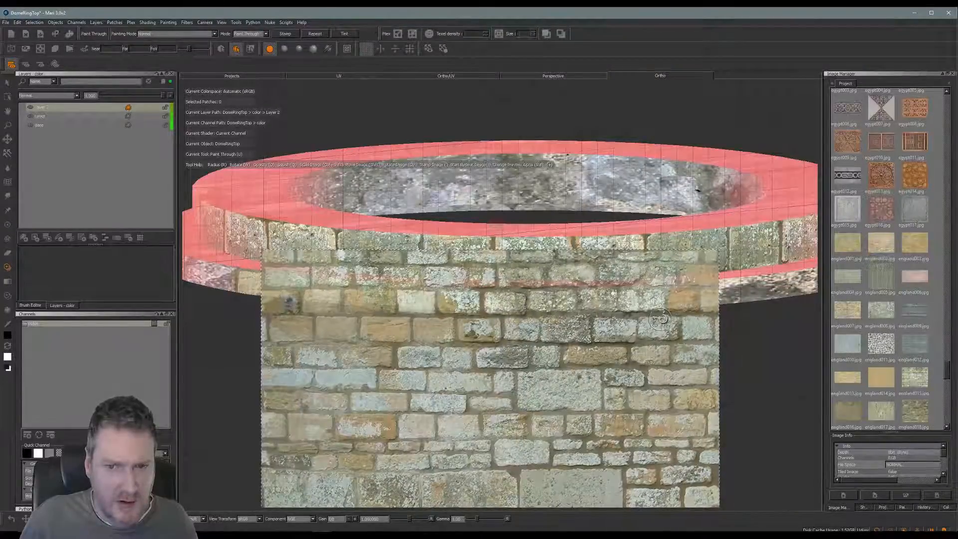
ctrl+drag(660, 319, 658, 315)
drag(541, 306, 564, 304)
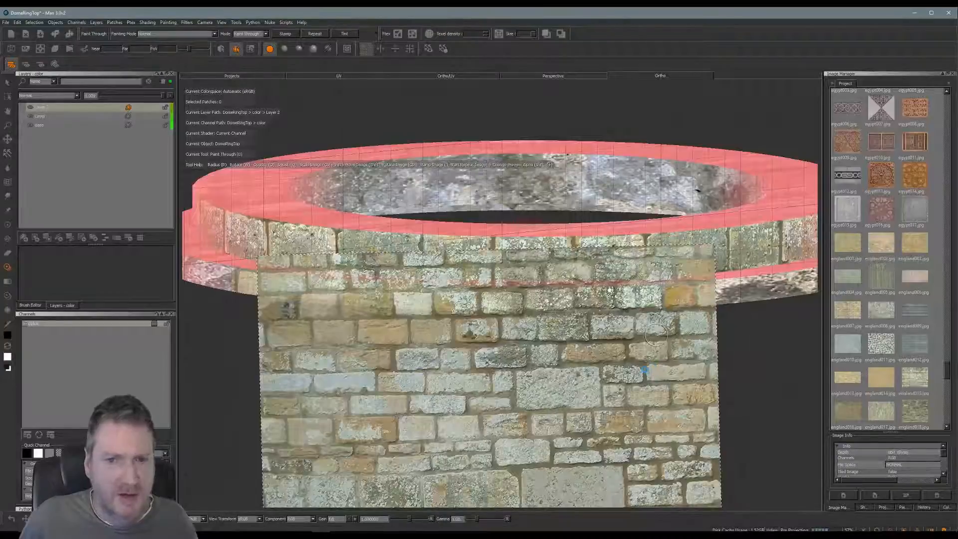
Orbit further along the lower lip, nudge the image up onto it, and extend the small block row
alt+middle_drag(613, 355, 590, 355)
mouse_move(590, 355)
alt+mouse_down()
mouse_move(485, 336)
mouse_move(552, 338)
mouse_move(587, 360)
mouse_move(477, 342)
mouse_move(524, 338)
mouse_move(552, 349)
mouse_move(530, 372)
alt+mouse_up()
shift+drag(536, 347, 530, 332)
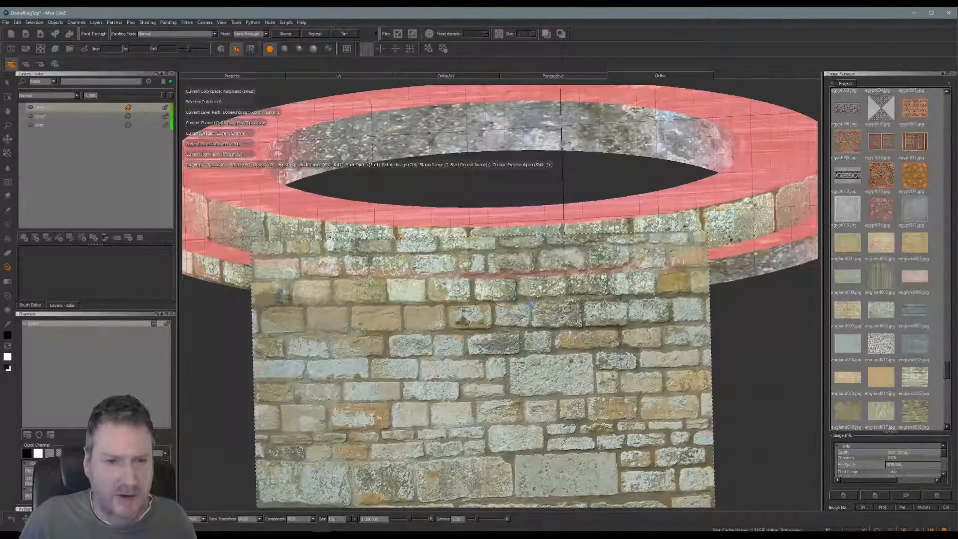
Turn the ring, bring the image's orange blocks to the end of the painted lip row, and paint the next small blocks from there
alt+drag(541, 317, 464, 302)
alt+middle_drag(465, 302, 430, 305)
alt+drag(430, 306, 487, 350)
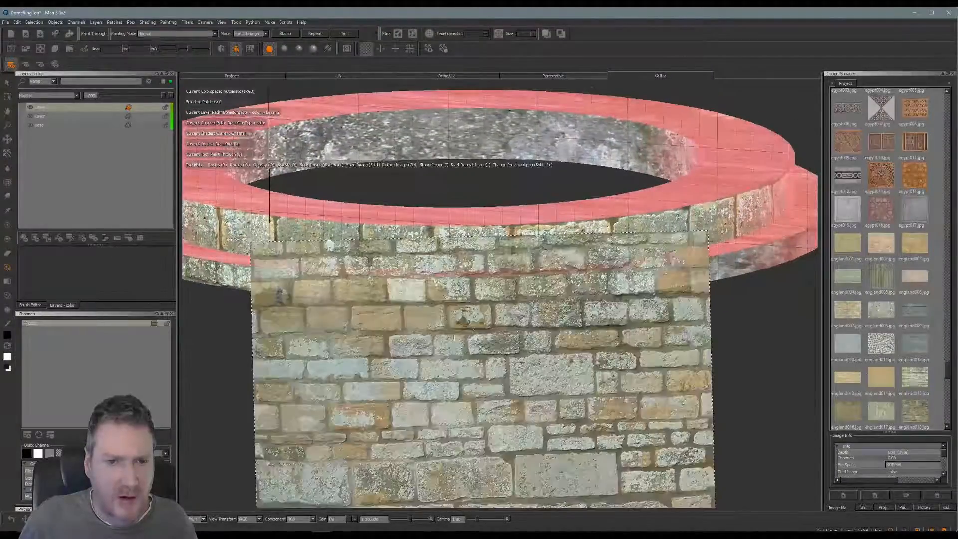
mouse_move(400, 326)
shift+mouse_down()
mouse_move(448, 347)
mouse_move(560, 362)
mouse_move(579, 336)
mouse_move(512, 330)
mouse_move(502, 319)
shift+mouse_up()
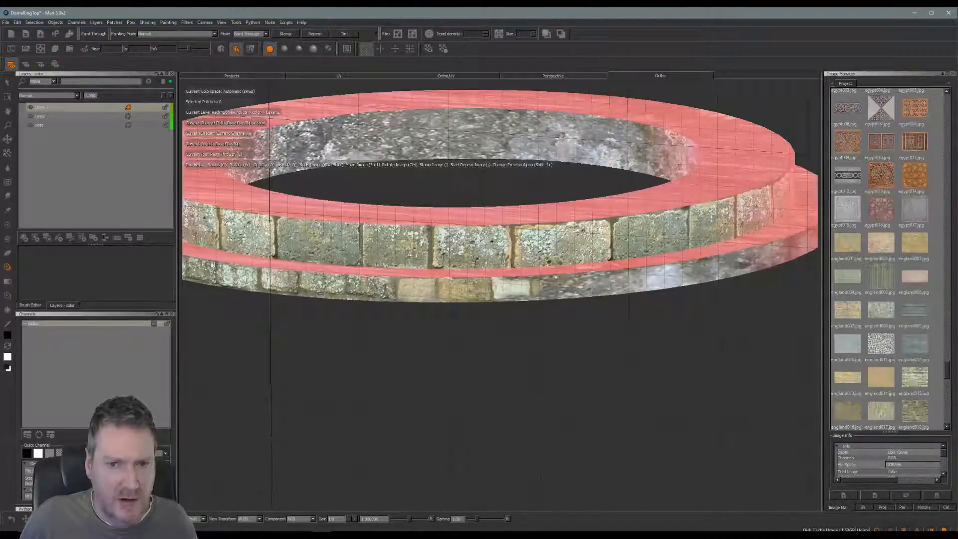
drag(531, 289, 572, 287)
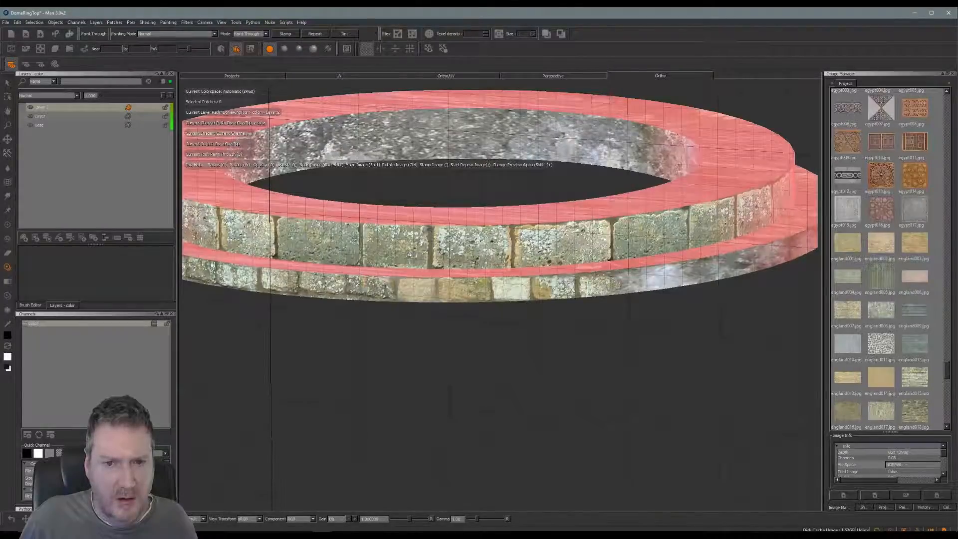
drag(607, 287, 611, 287)
Orbit past the newest lip blocks, place a greyer row of the image at their end, and paint another run of small blocks
mouse_move(583, 368)
middle_down()
mouse_move(509, 368)
mouse_move(549, 343)
mouse_move(353, 324)
middle_up()
mouse_move(352, 324)
alt+mouse_down()
mouse_move(472, 343)
mouse_move(462, 335)
mouse_move(476, 333)
mouse_move(391, 338)
mouse_move(554, 312)
mouse_move(360, 315)
mouse_move(385, 307)
alt+mouse_up()
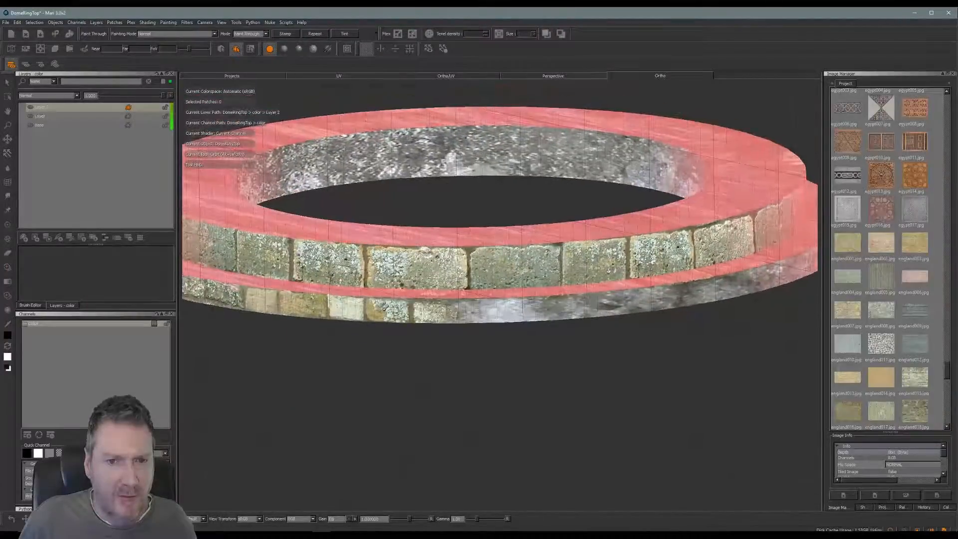
shift+drag(434, 241, 470, 345)
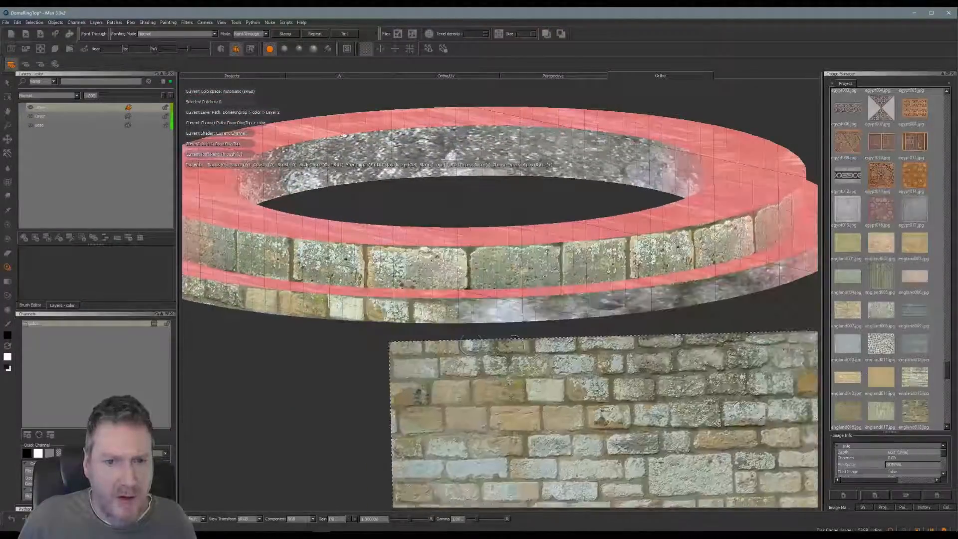
mouse_move(548, 449)
shift+mouse_down()
mouse_move(461, 400)
mouse_move(467, 433)
mouse_move(449, 392)
shift+mouse_up()
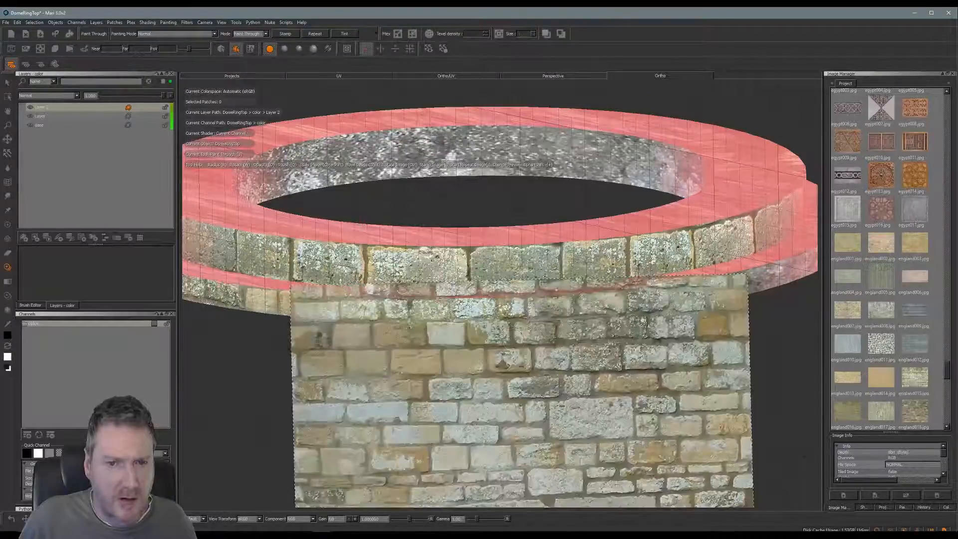
mouse_move(449, 392)
shift+mouse_down()
mouse_move(483, 404)
mouse_move(516, 393)
shift+mouse_up()
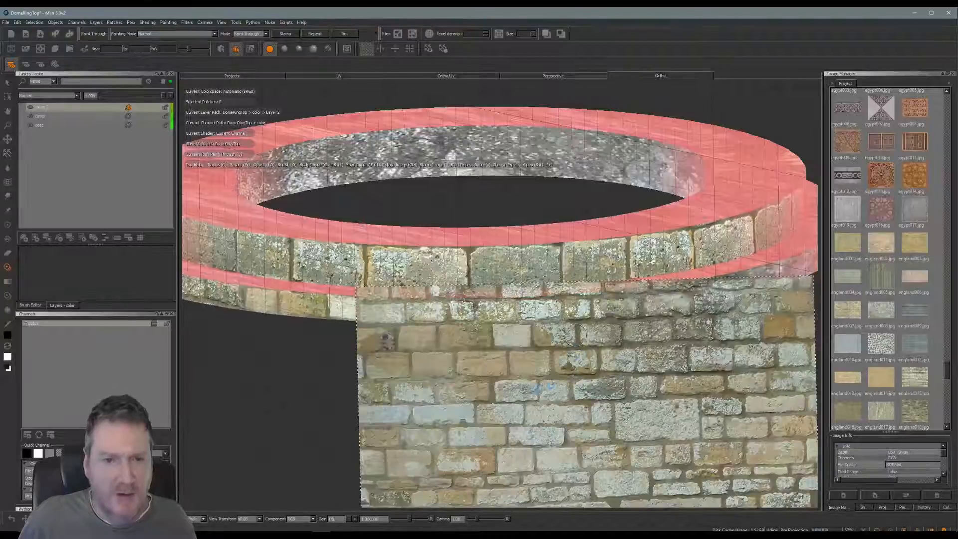
mouse_move(556, 385)
middle_down()
mouse_move(443, 356)
mouse_move(520, 350)
middle_up()
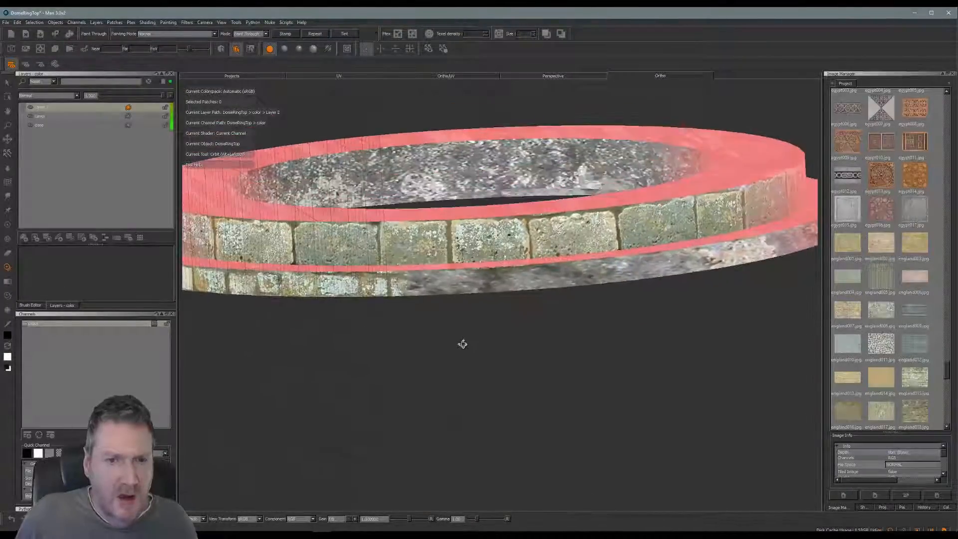